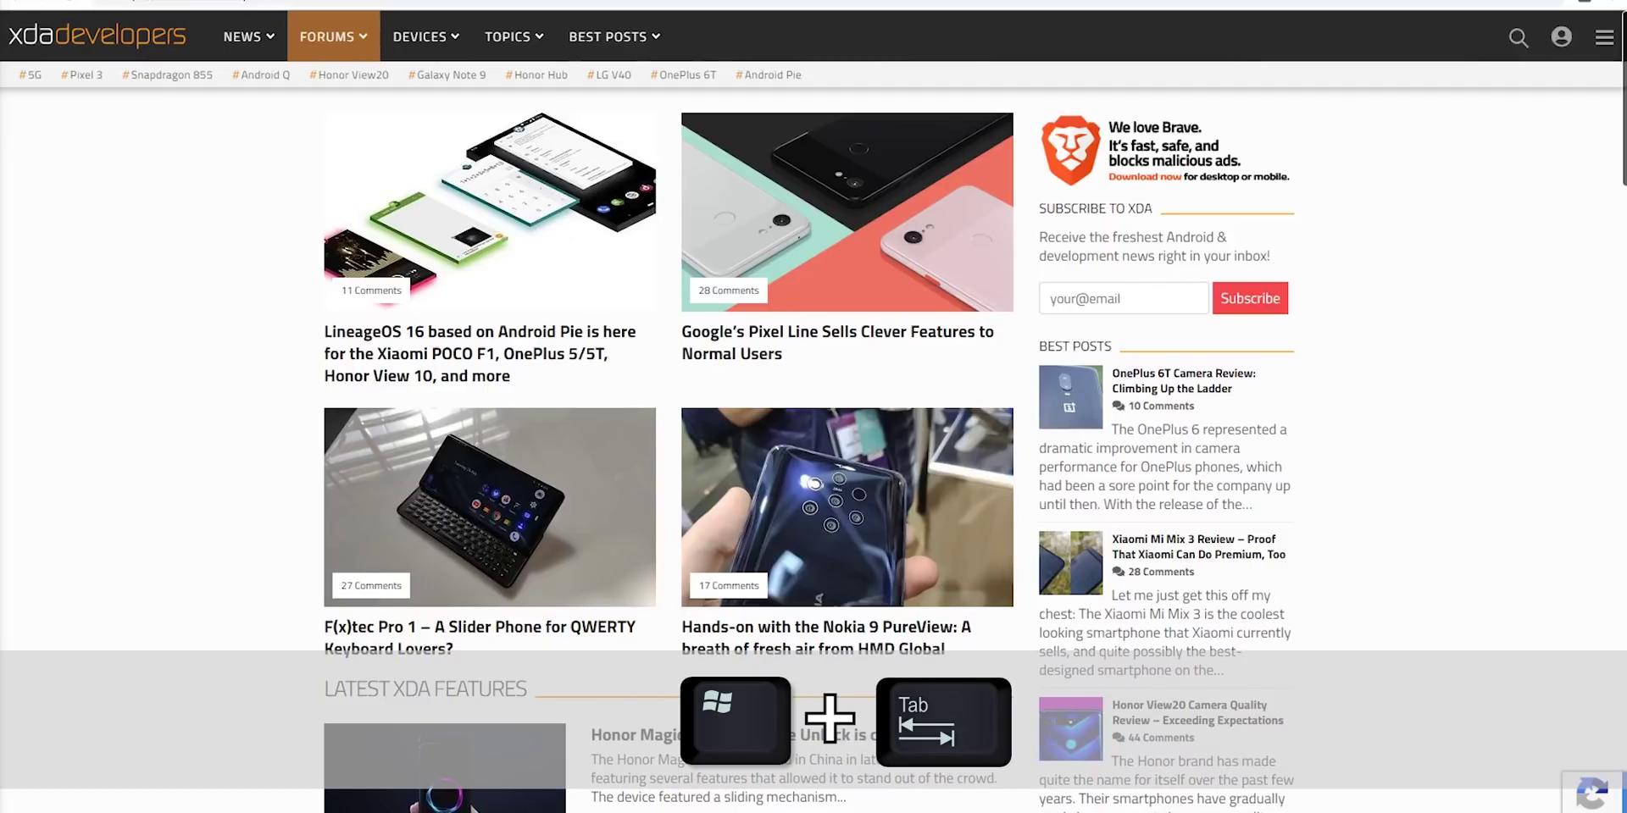
Step: Move from the desktop showing the XDA page through the YouTube desktop to the following virtual desktop
key("super+ctrl+Right")
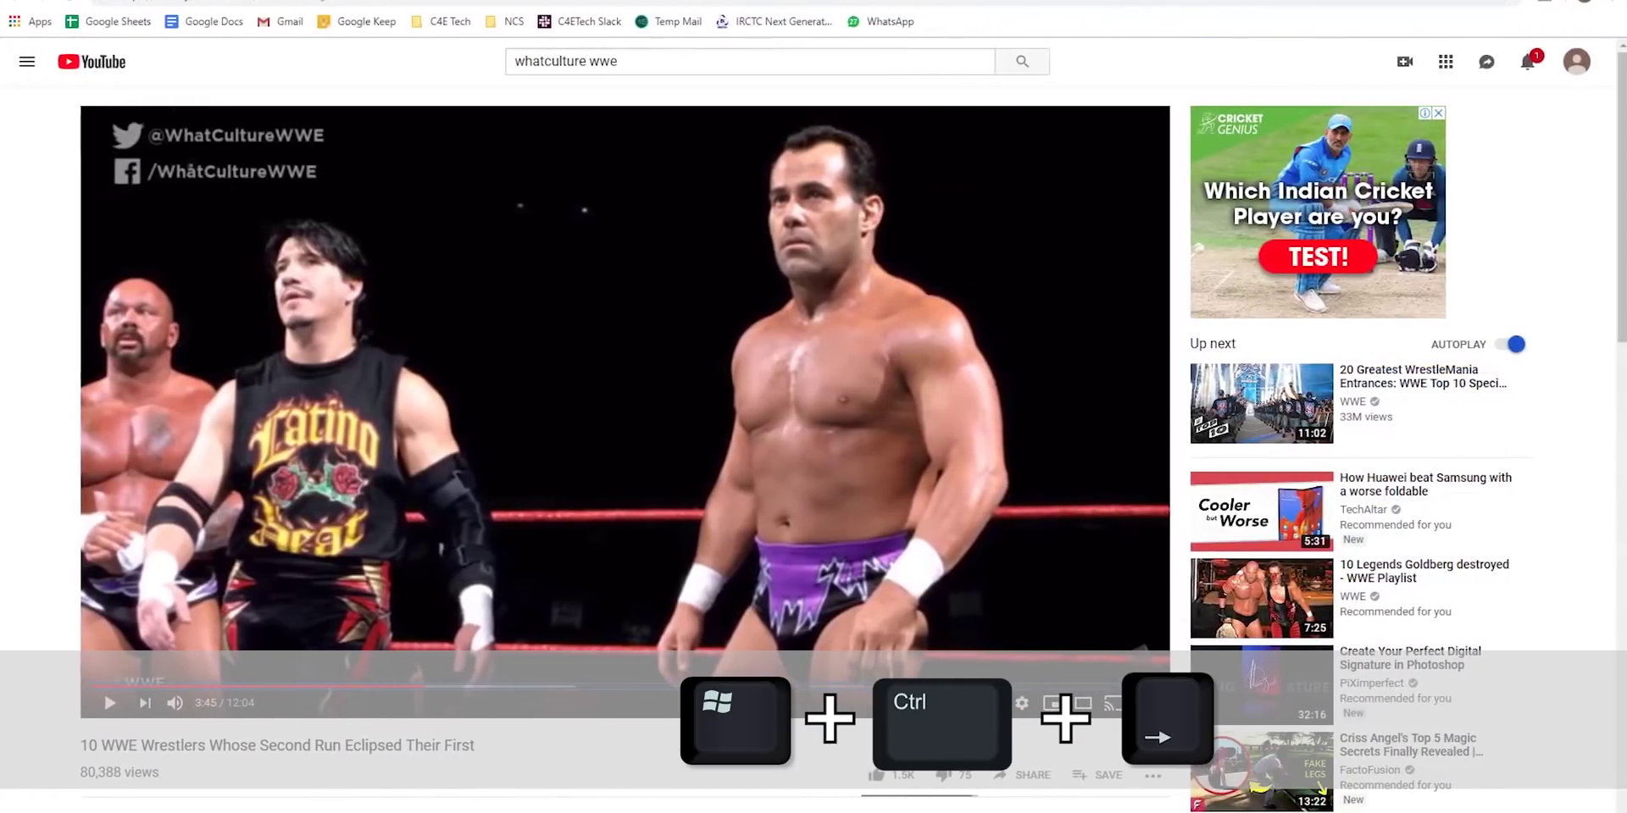
key("super+ctrl+Right")
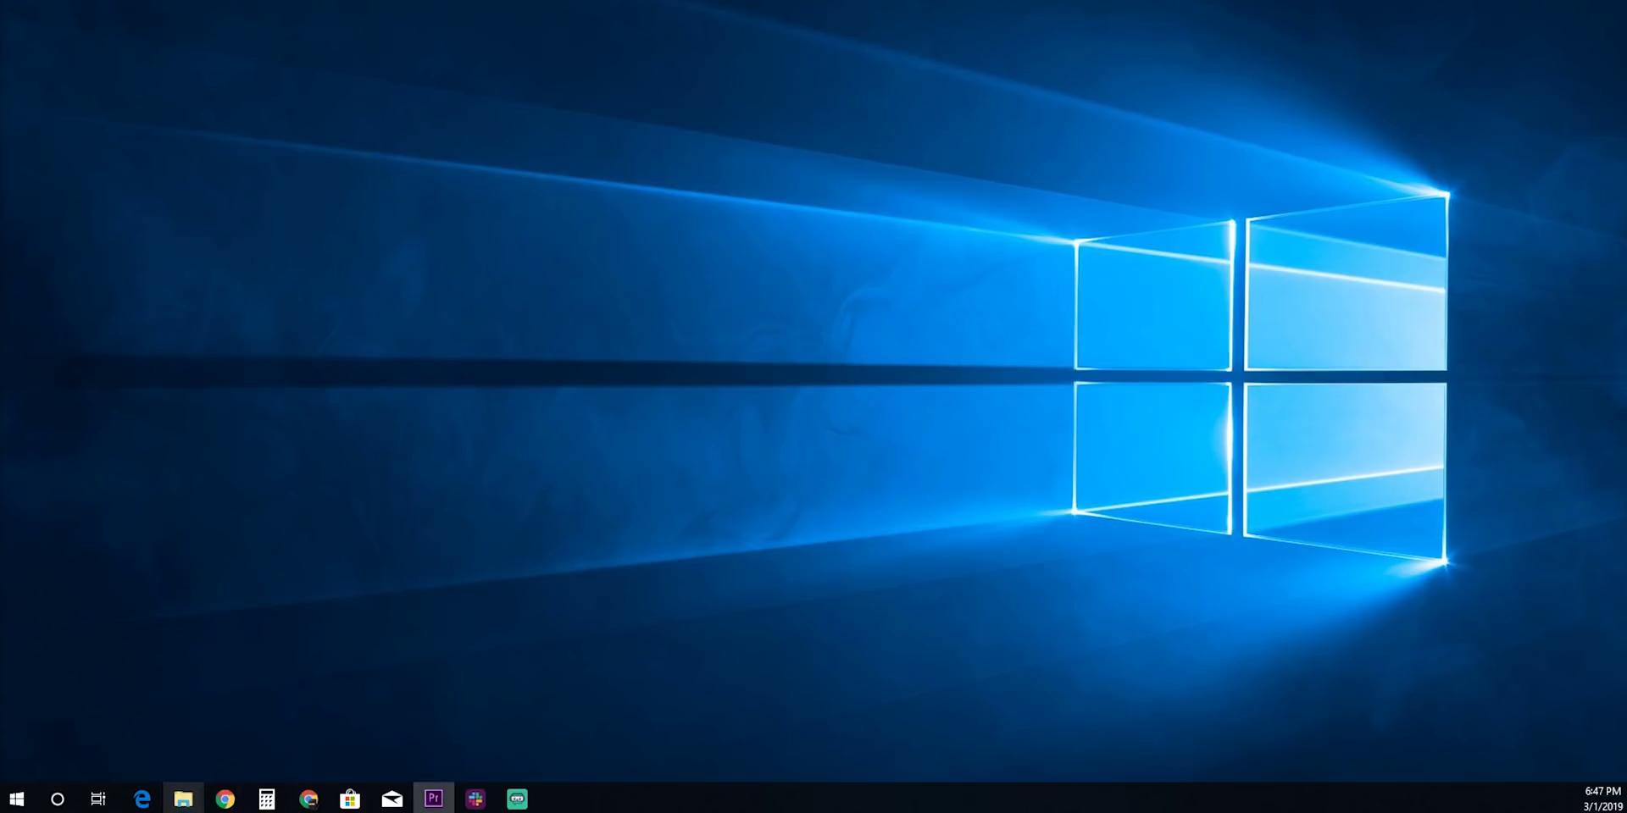
Step: Open Calculator, the fourth app pinned on the taskbar, and toggle its window between shown and minimized
left_click(224, 798)
left_click(224, 799)
left_click(266, 798)
key("super+4")
key("super+4")
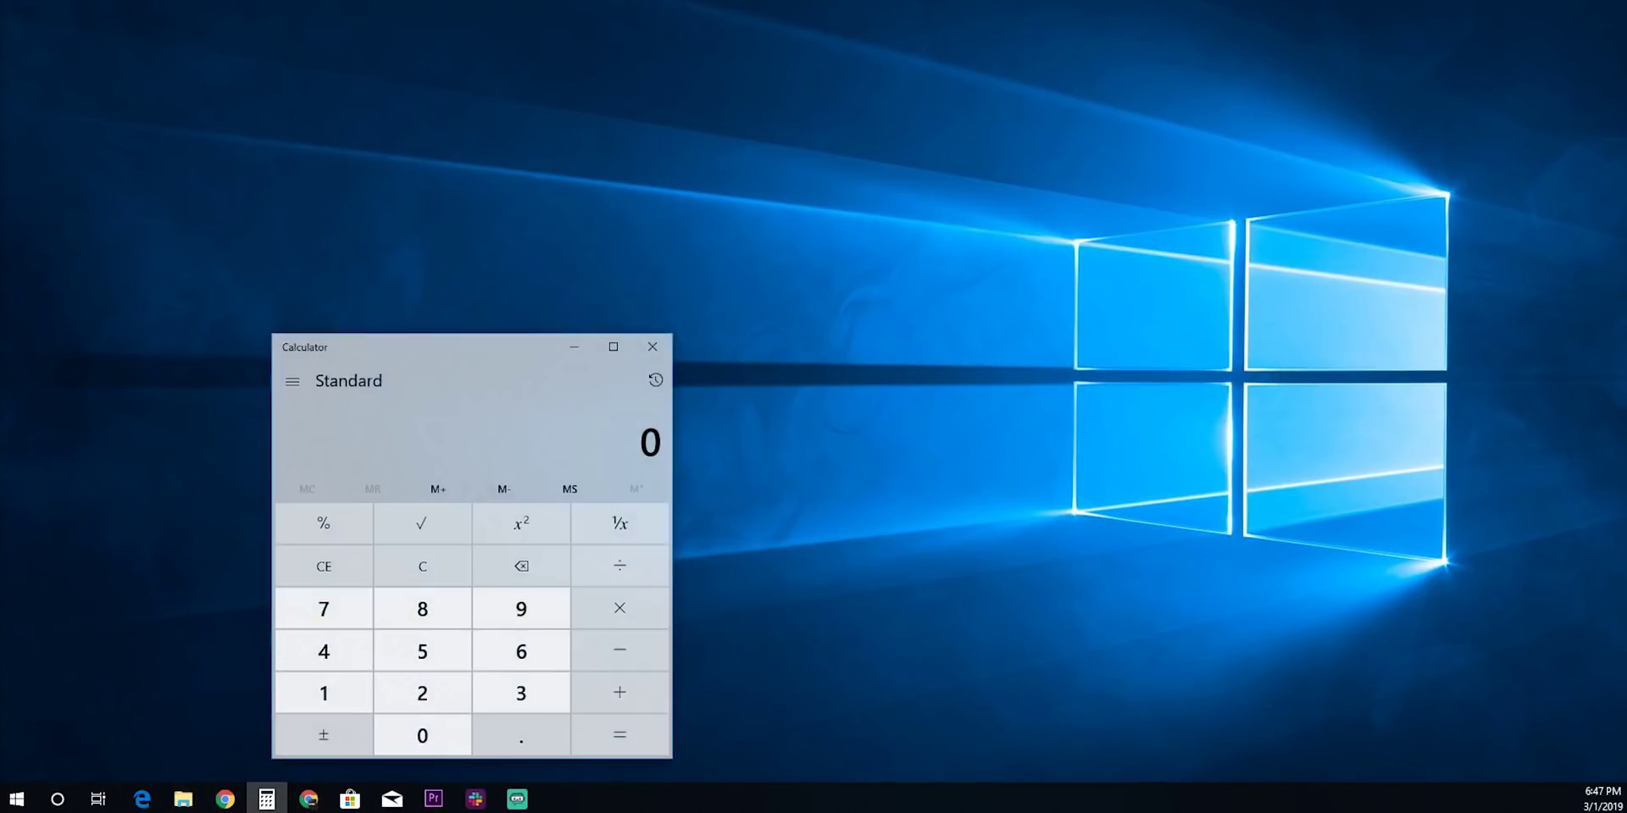
key("super+4")
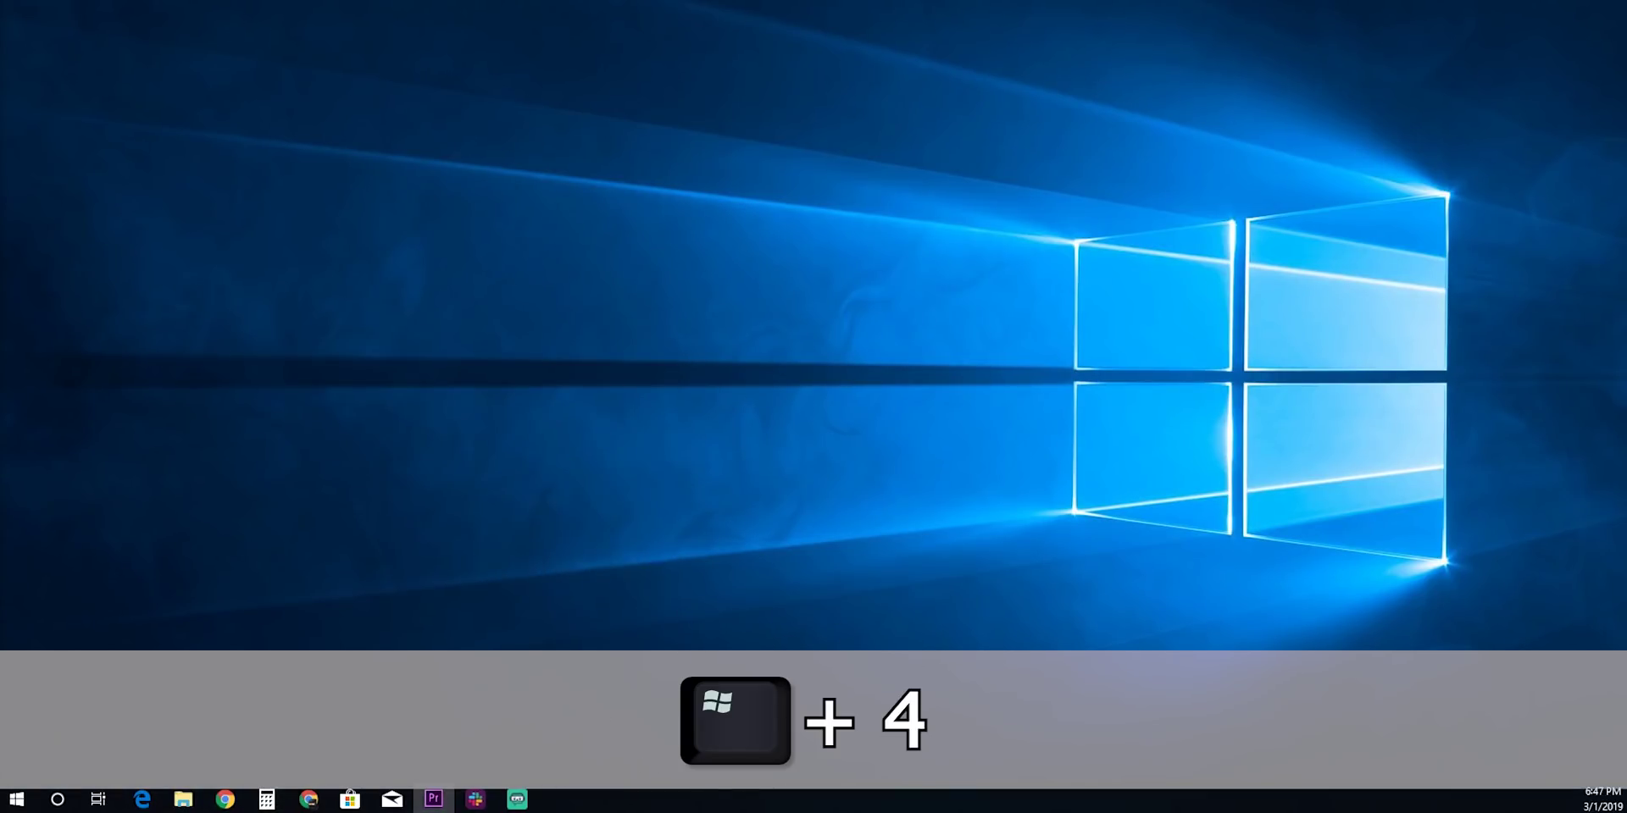
Step: Toggle the Chrome window, third on the taskbar, between shown and minimized, and dismiss the taskbar options without changing any
key("super+3")
key("super+3")
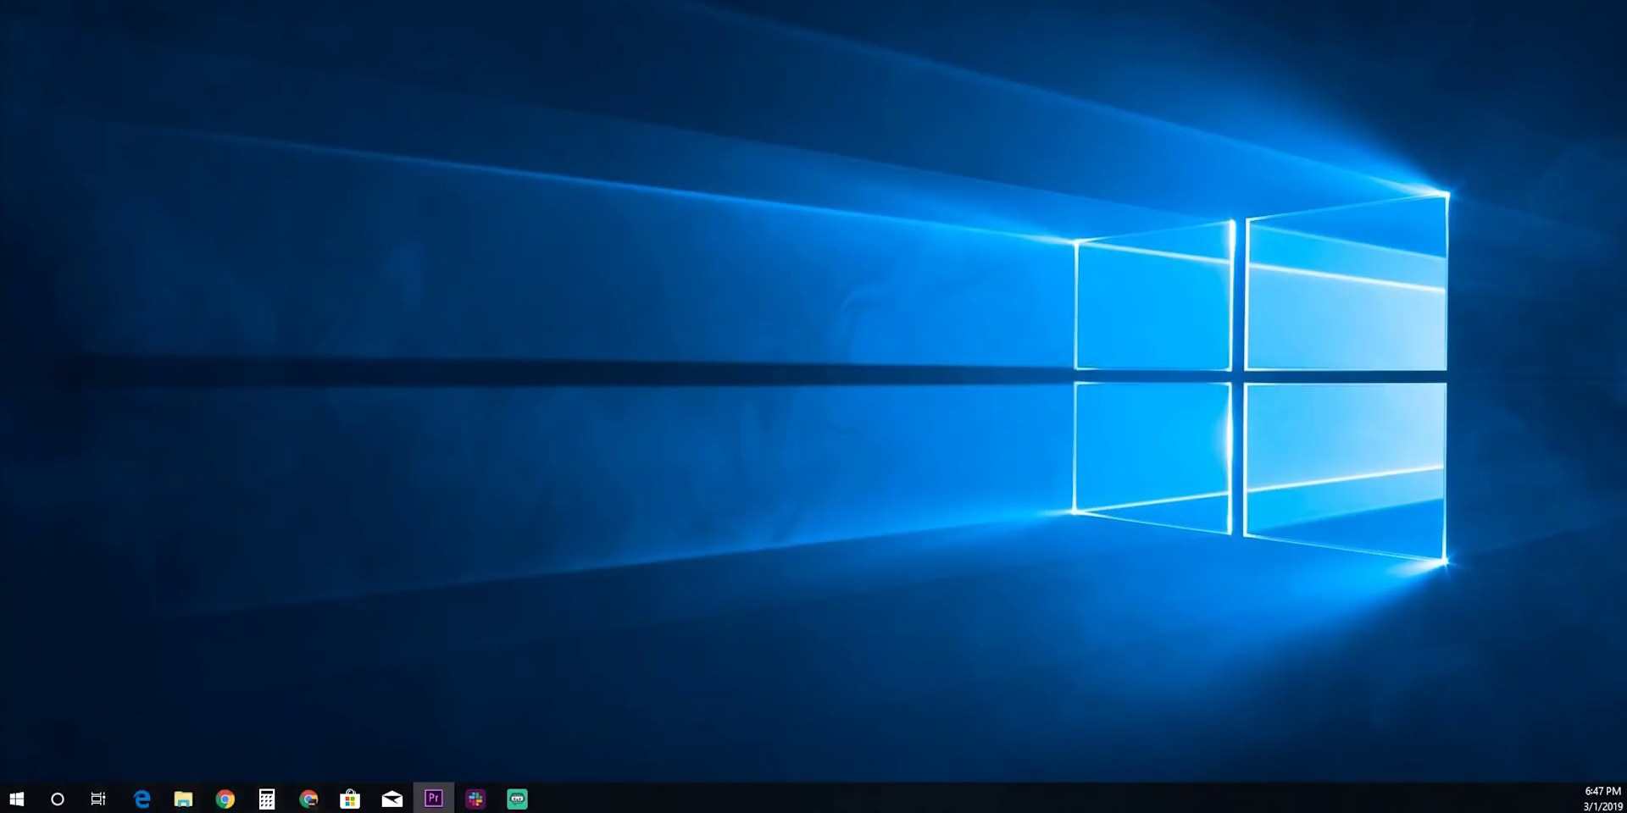
key("super+3")
key("super+3")
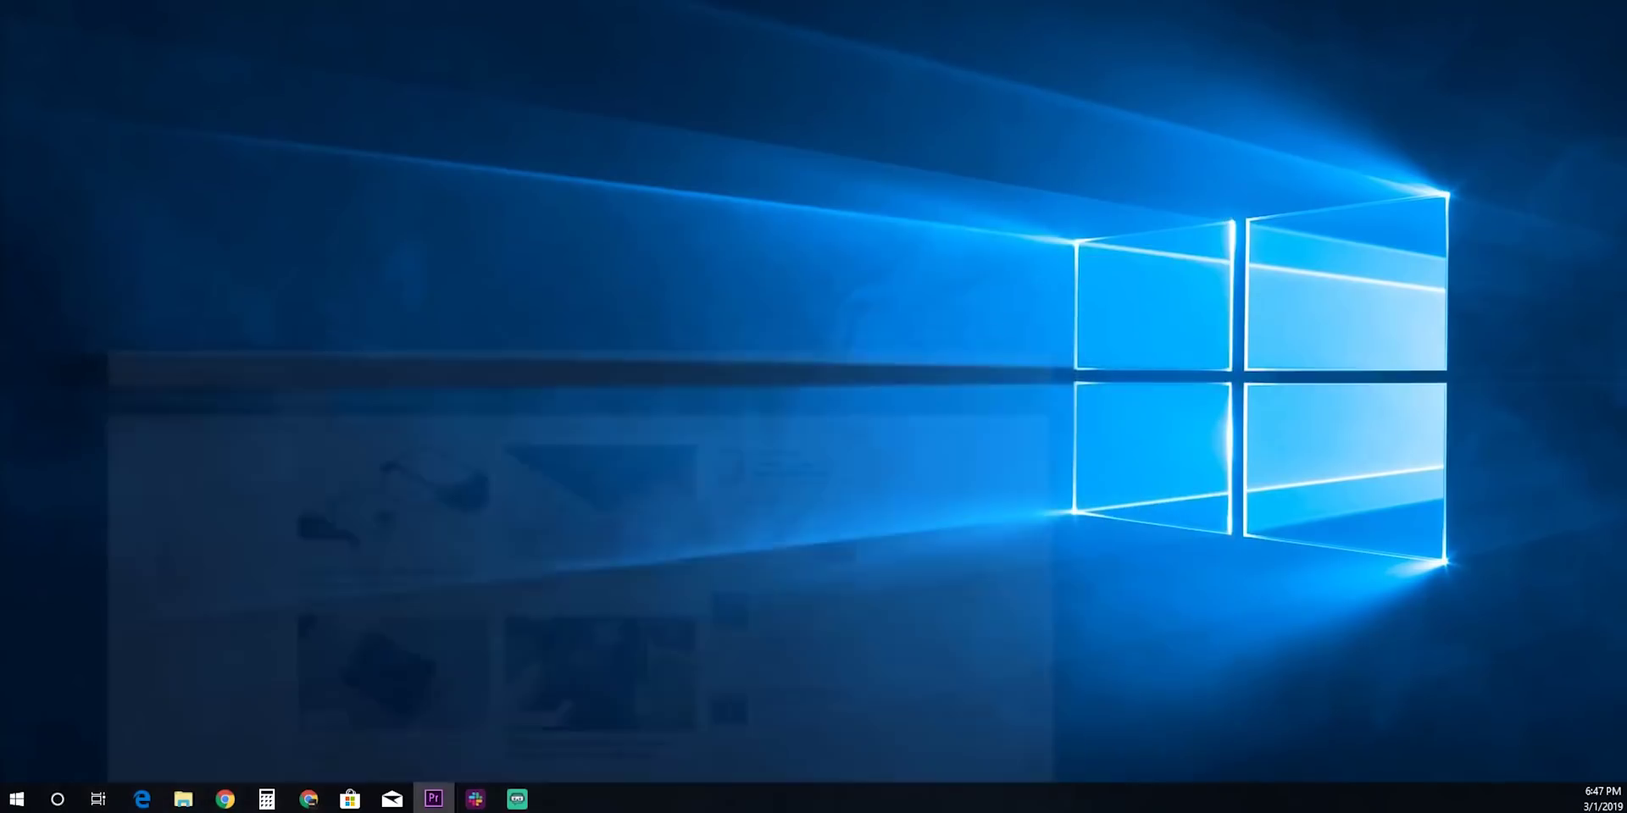
right_click(640, 794)
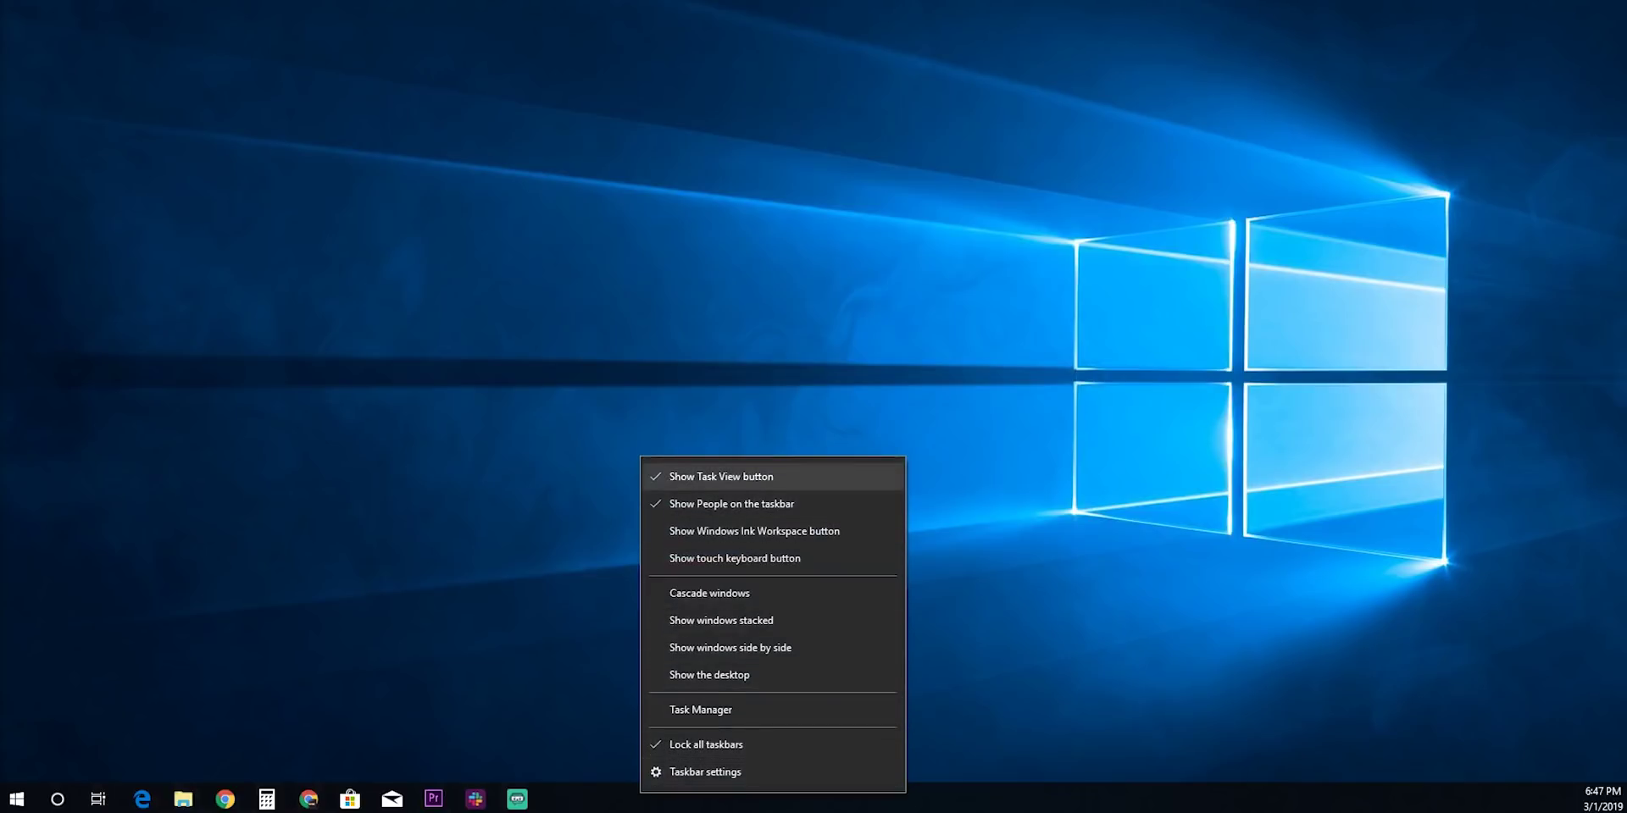
key("Escape")
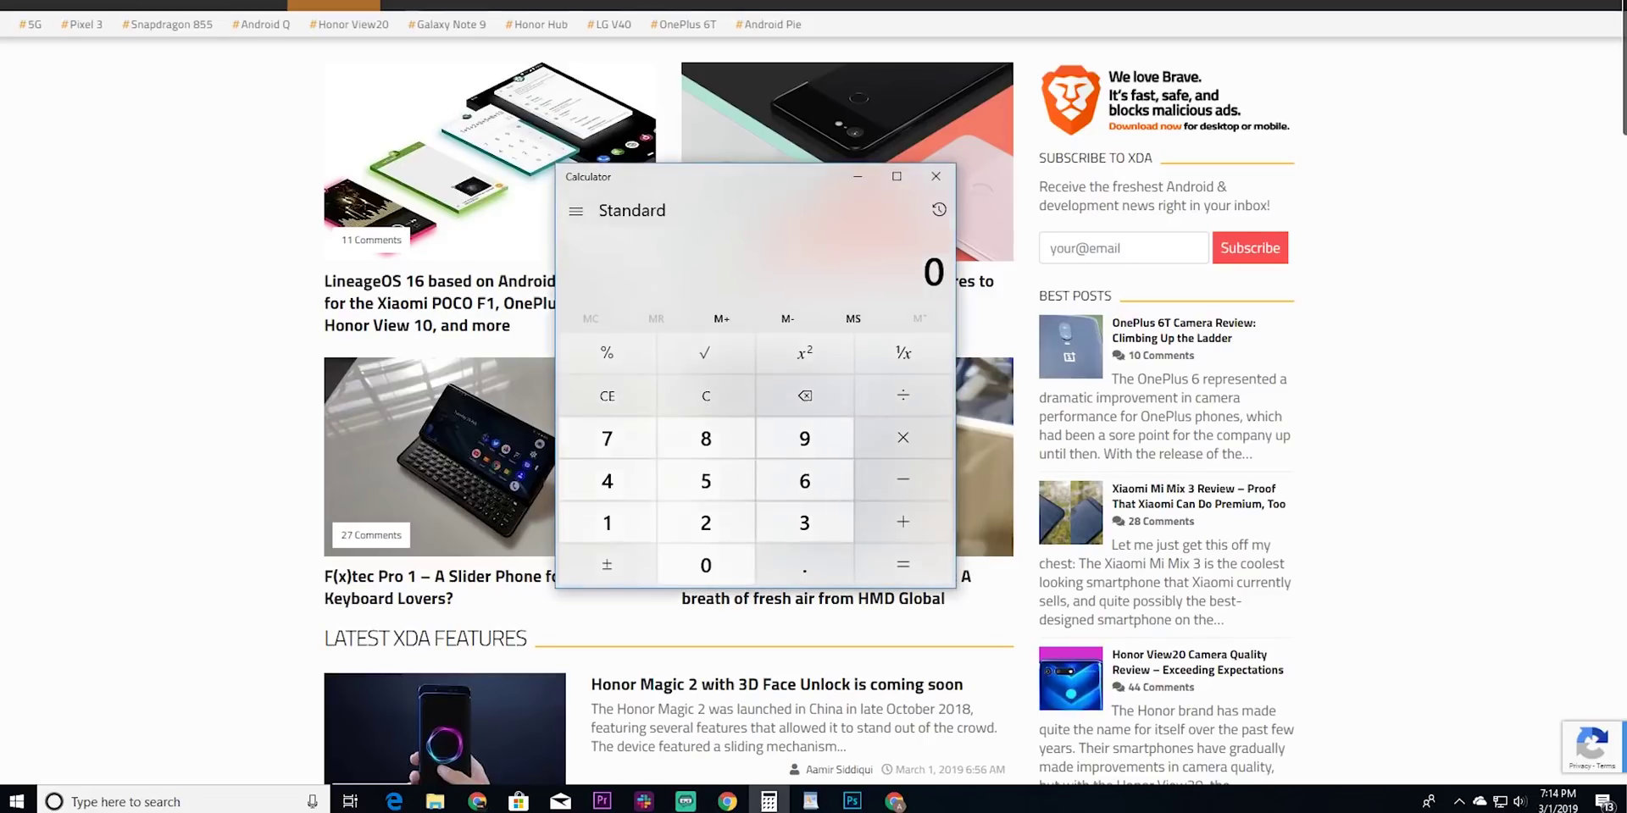
Step: Move the Calculator window around over the browser page, and toggle all open windows between minimized and restored
mouse_move(716, 183)
left_mouse_down()
mouse_move(701, 189)
mouse_move(794, 181)
mouse_move(561, 225)
mouse_move(958, 141)
mouse_move(791, 154)
mouse_move(878, 163)
mouse_move(593, 220)
mouse_move(641, 236)
left_mouse_up()
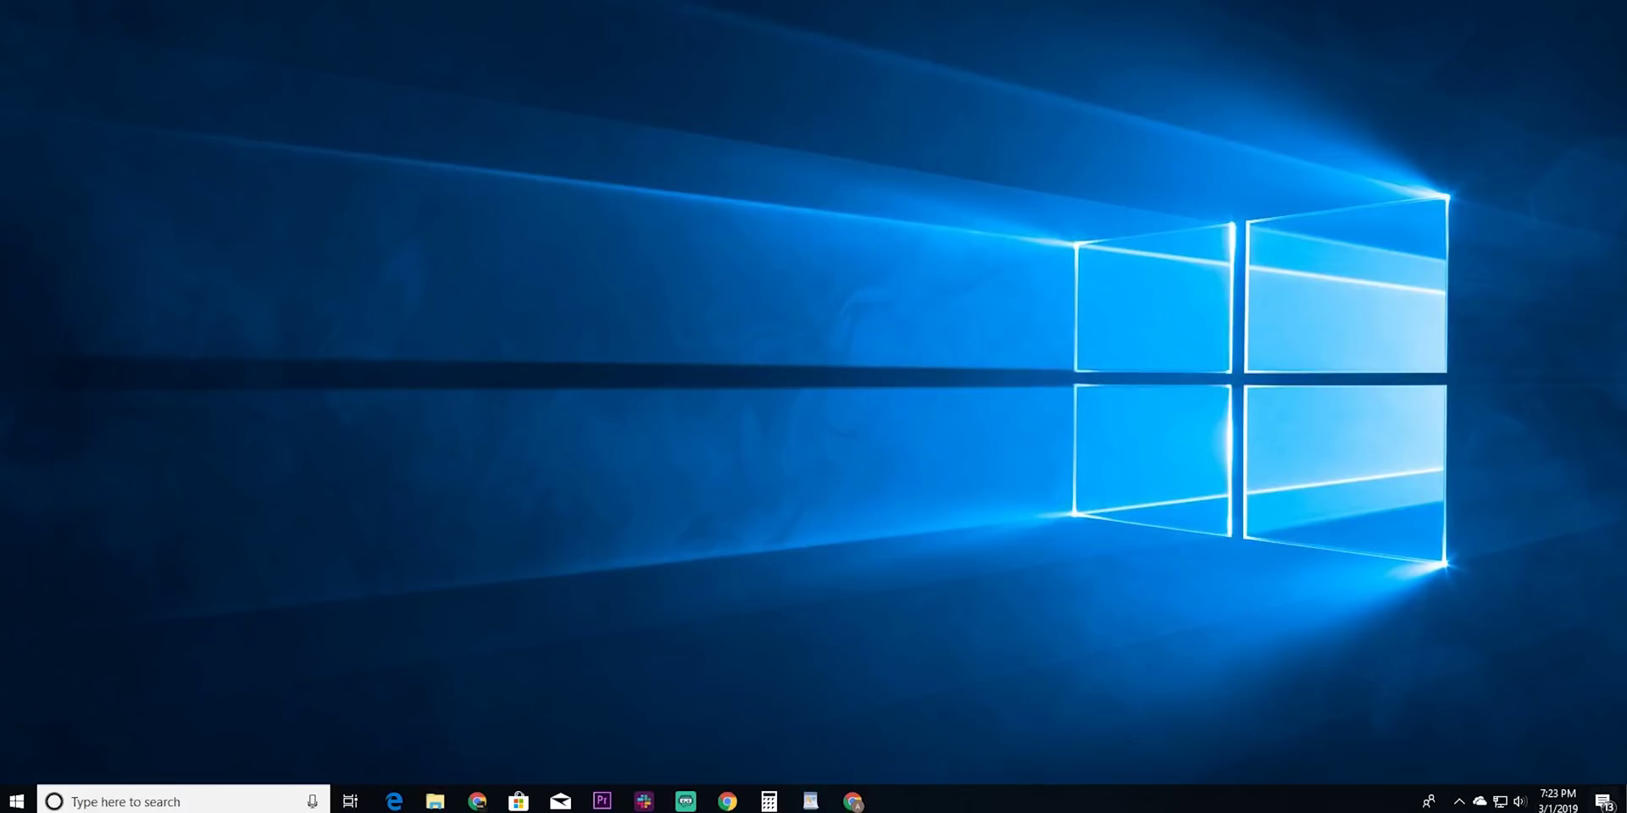
key("super+d")
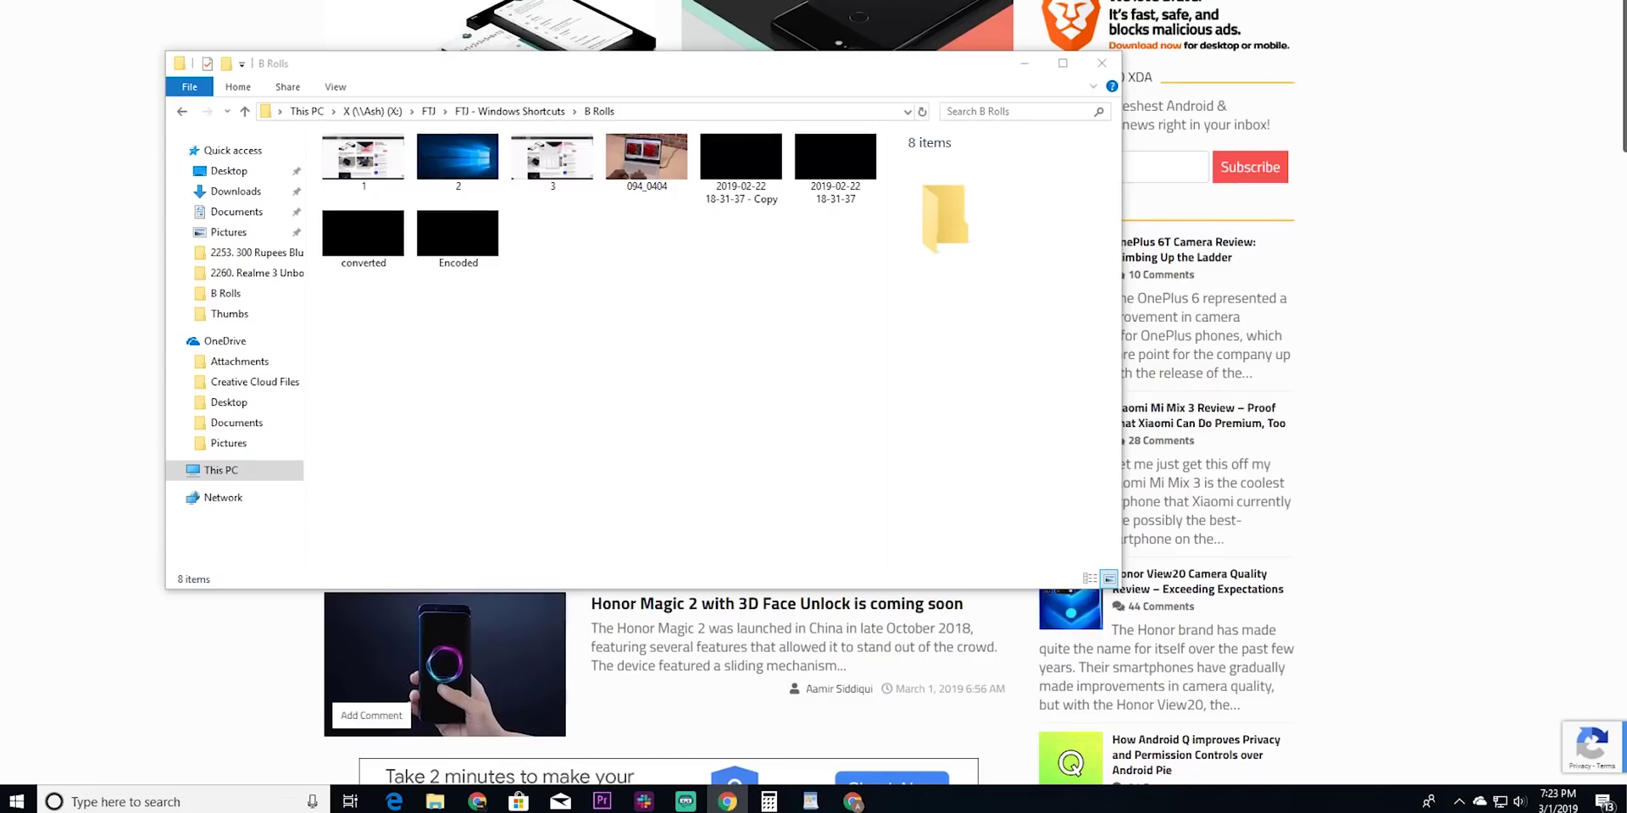
key("super+d")
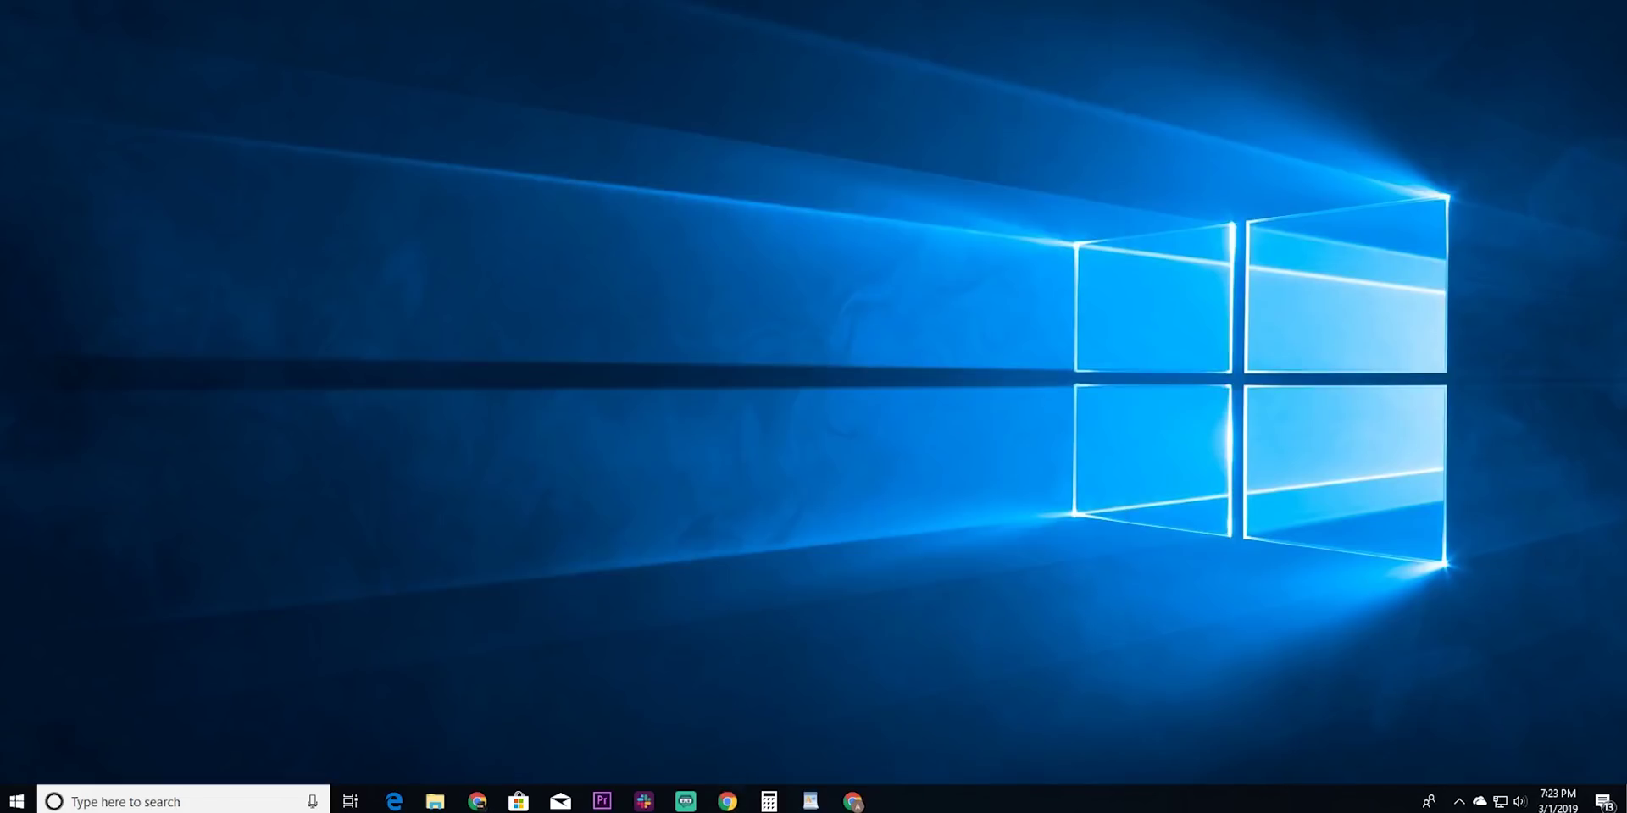
key("super+d")
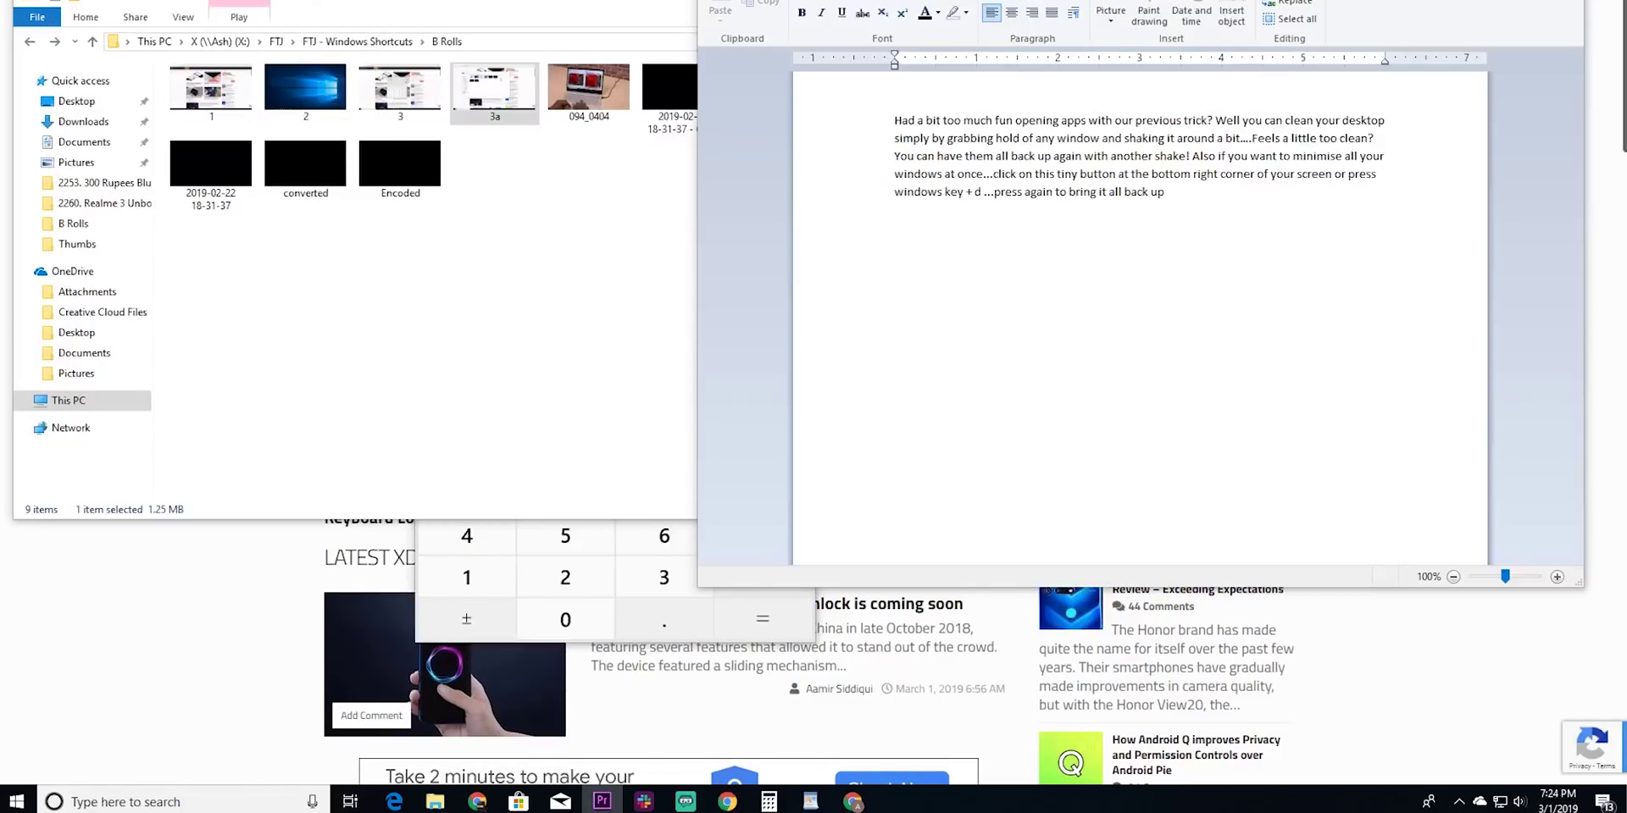
Step: Reposition the WordPad and B Rolls folder windows, and bring Calculator in front of both
mouse_move(1043, 1)
left_mouse_down()
mouse_move(695, 96)
mouse_move(983, 0)
left_mouse_up()
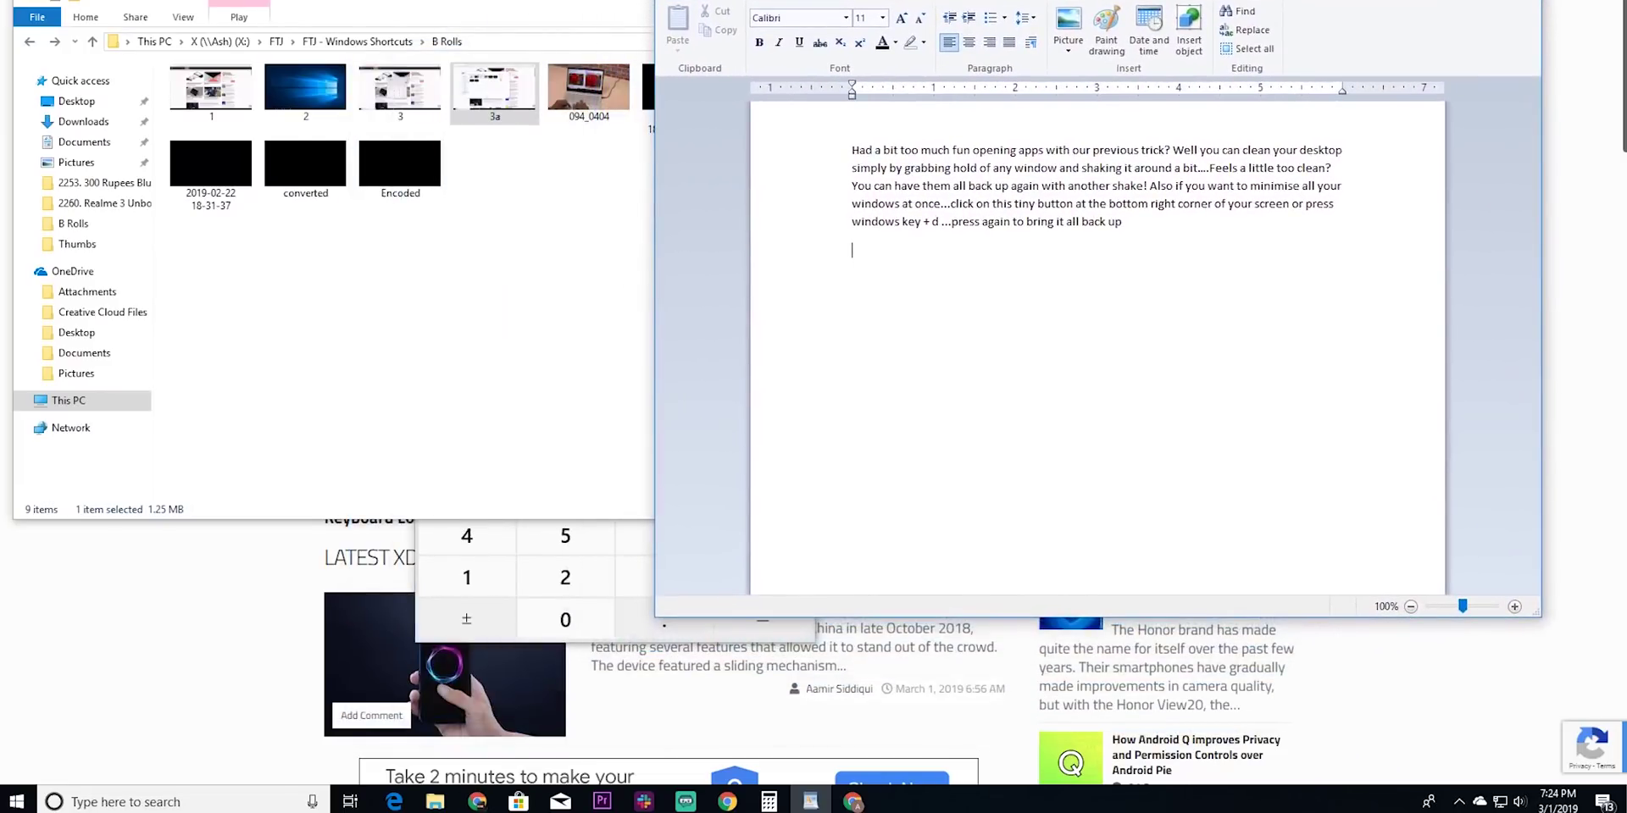
left_click_drag(477, 6, 366, 32)
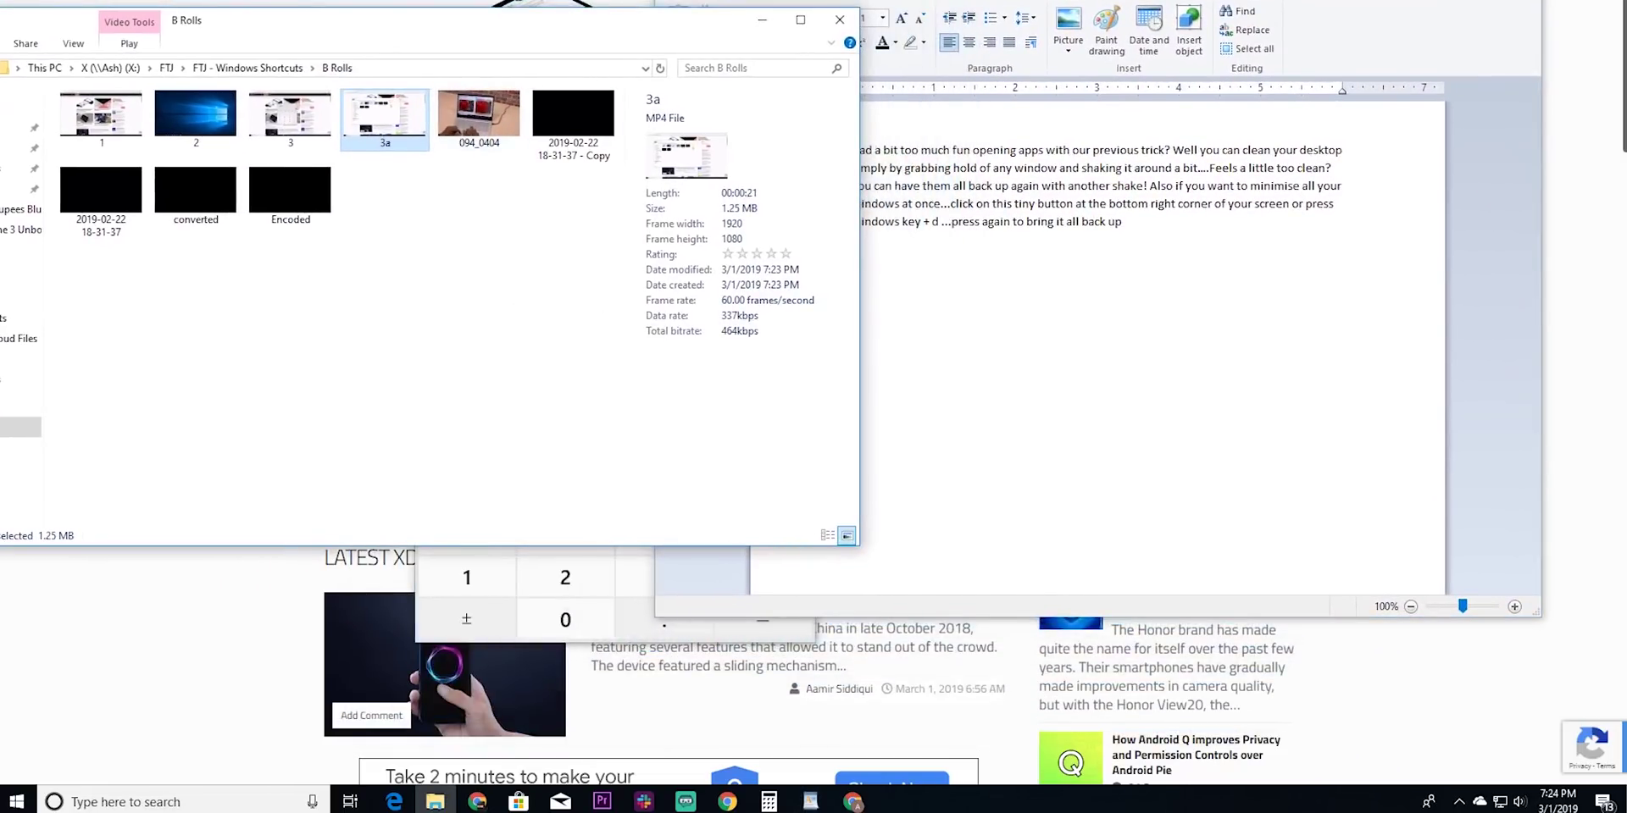
left_click(663, 625)
left_click_drag(621, 239, 947, 261)
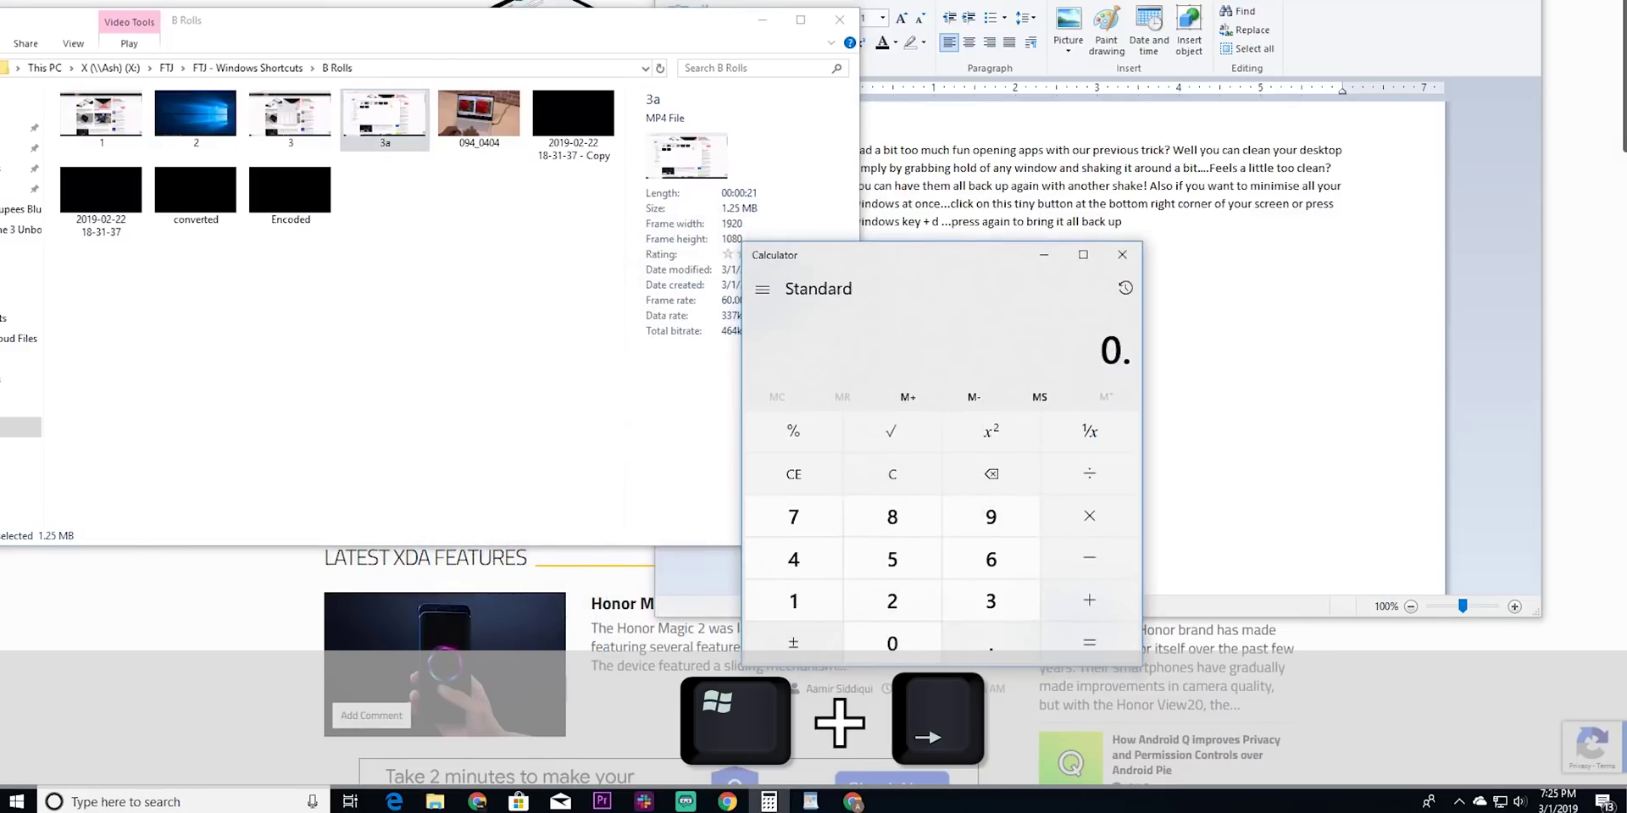
Step: Snap Calculator to the right half, the B Rolls folder to the upper-left quarter and WordPad to the lower-left quarter
key("super+Right")
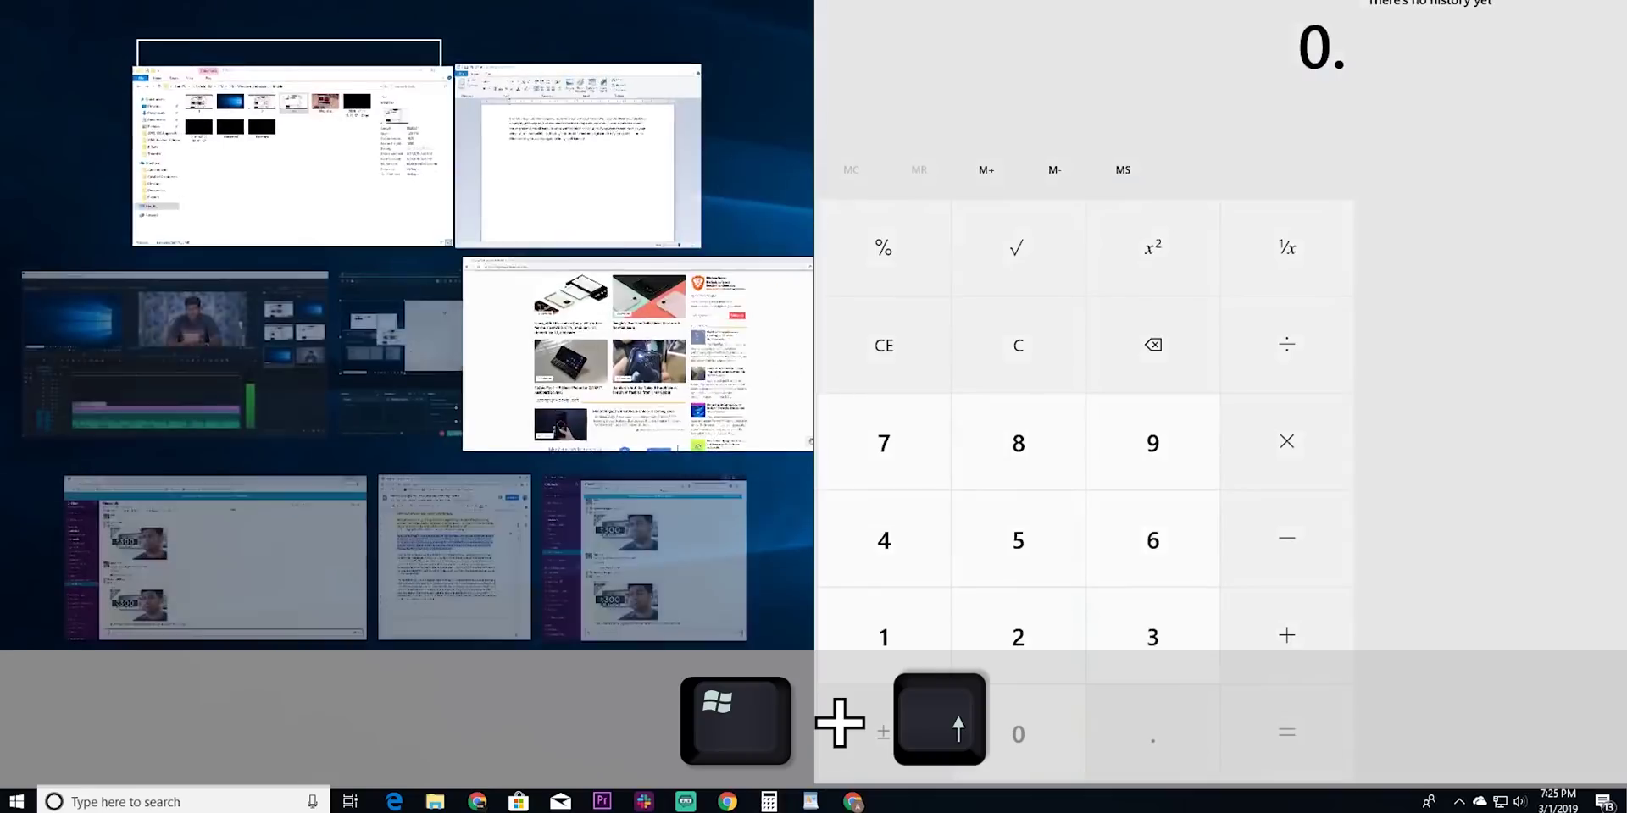
key("Return")
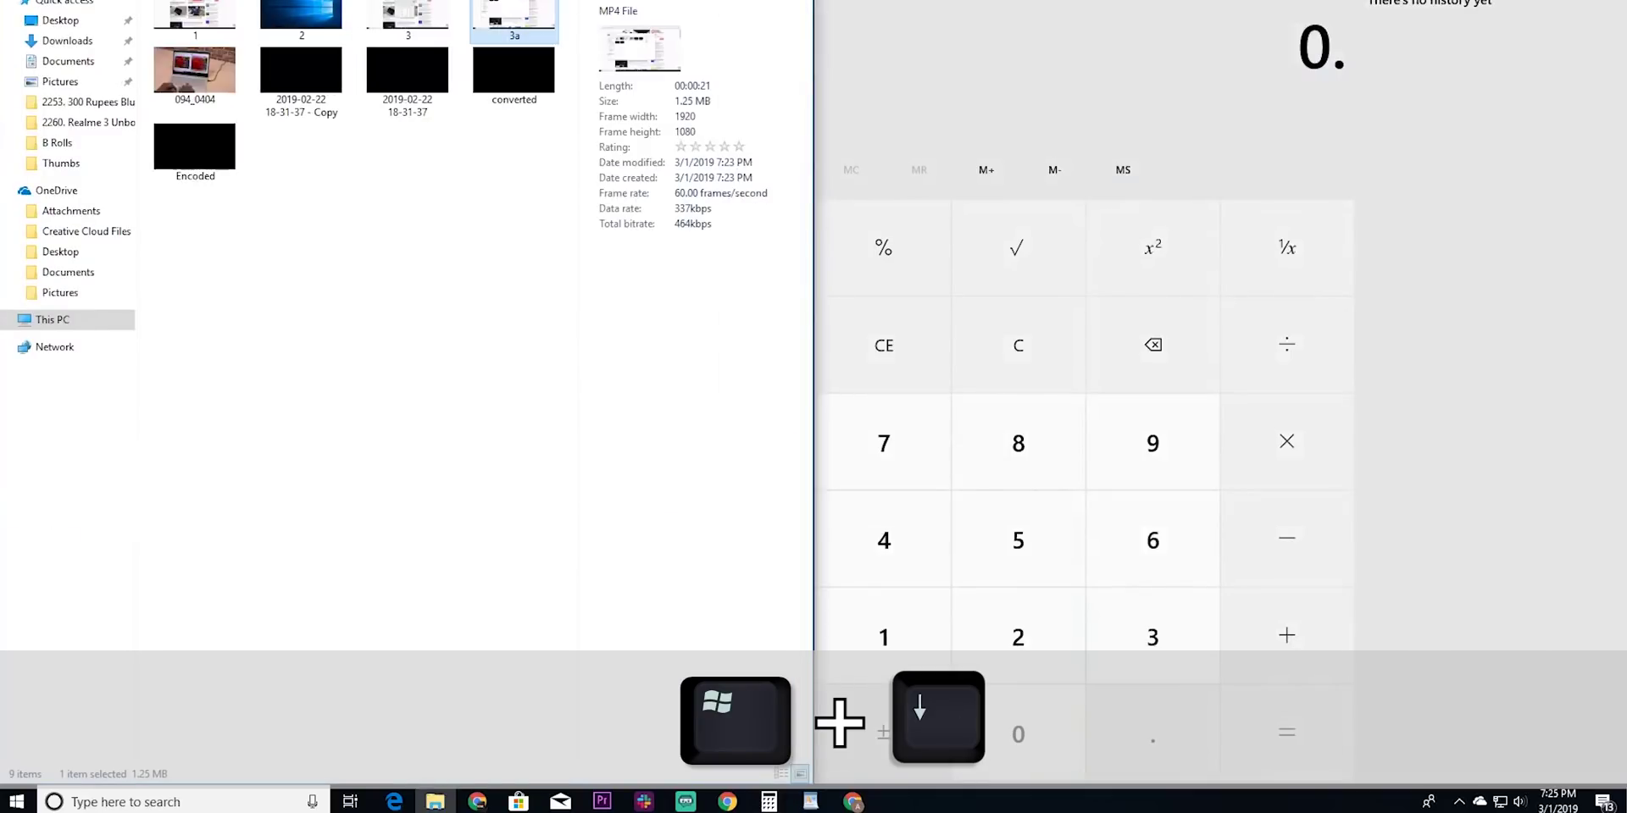
key("super+Up")
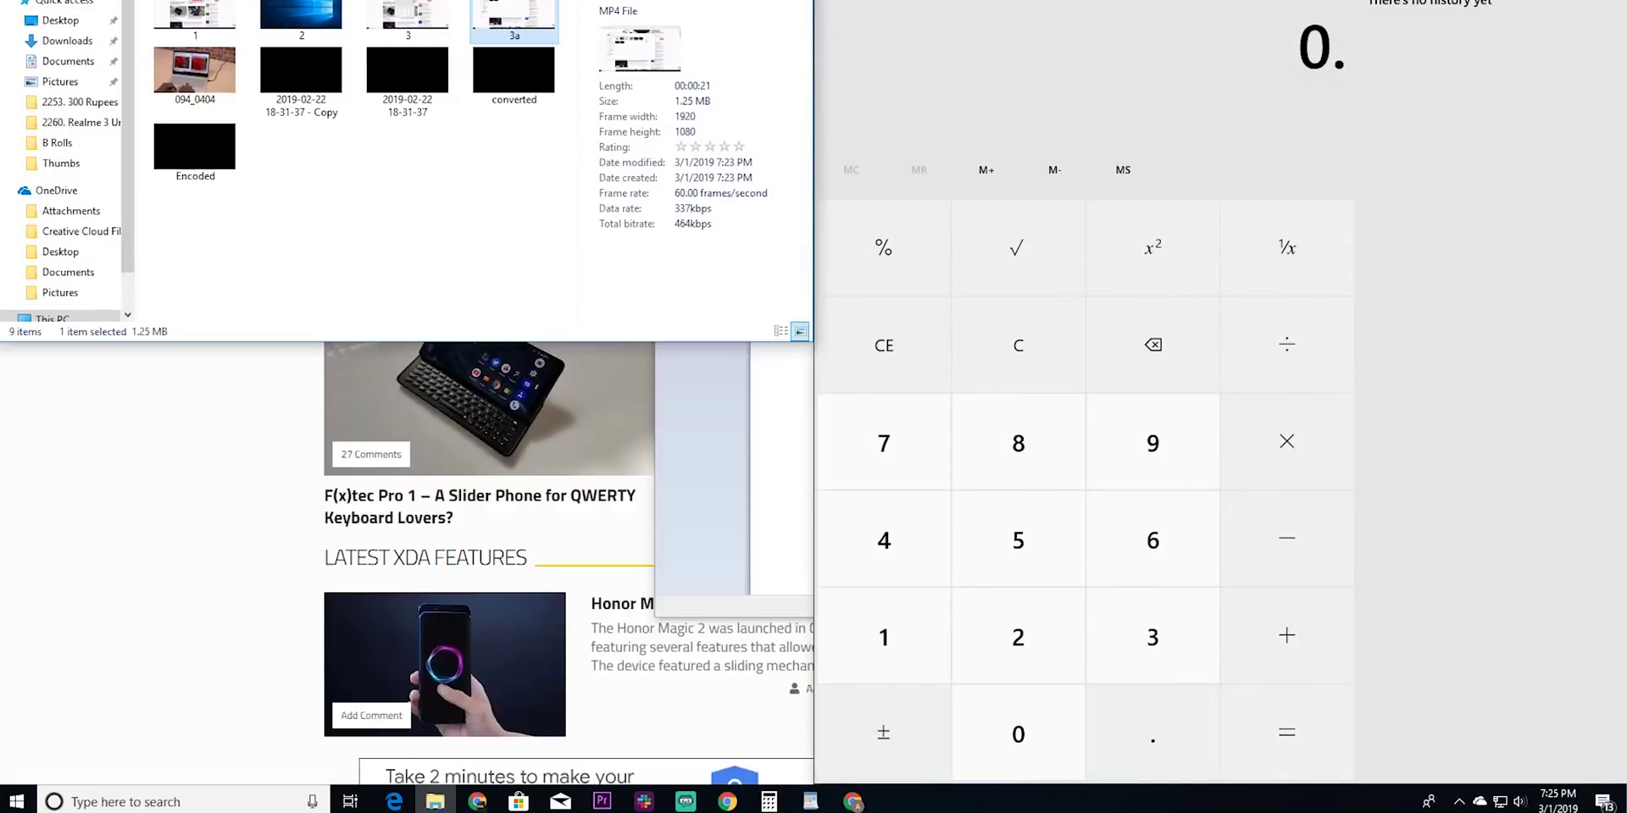
key("Return")
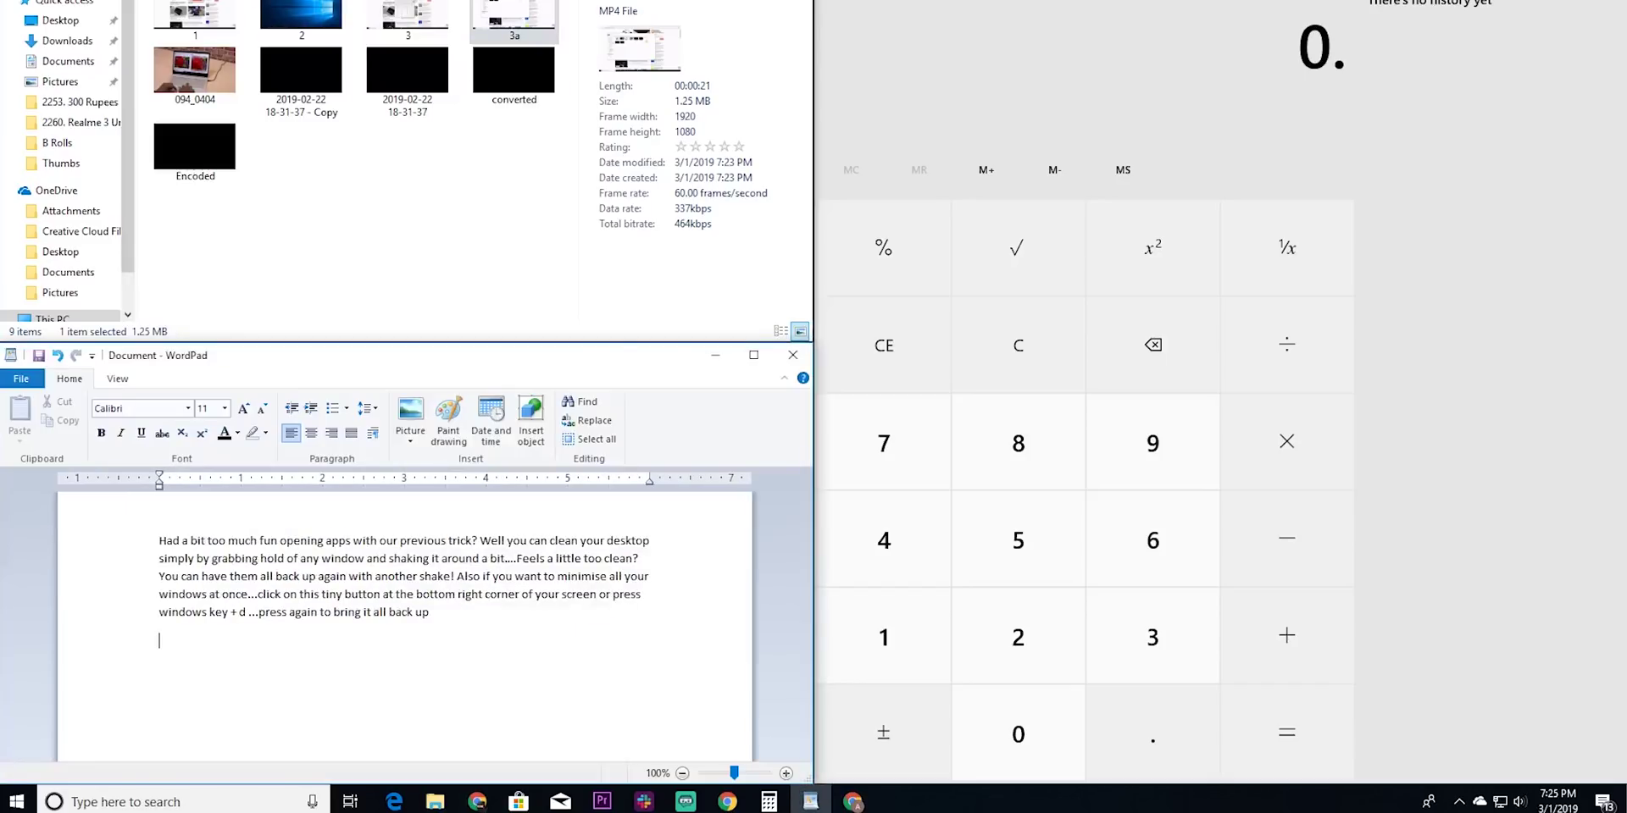
Step: Snap WordPad to the full right half and fill the lower-left quarter with Calculator
key("super+Right")
key("super+Up")
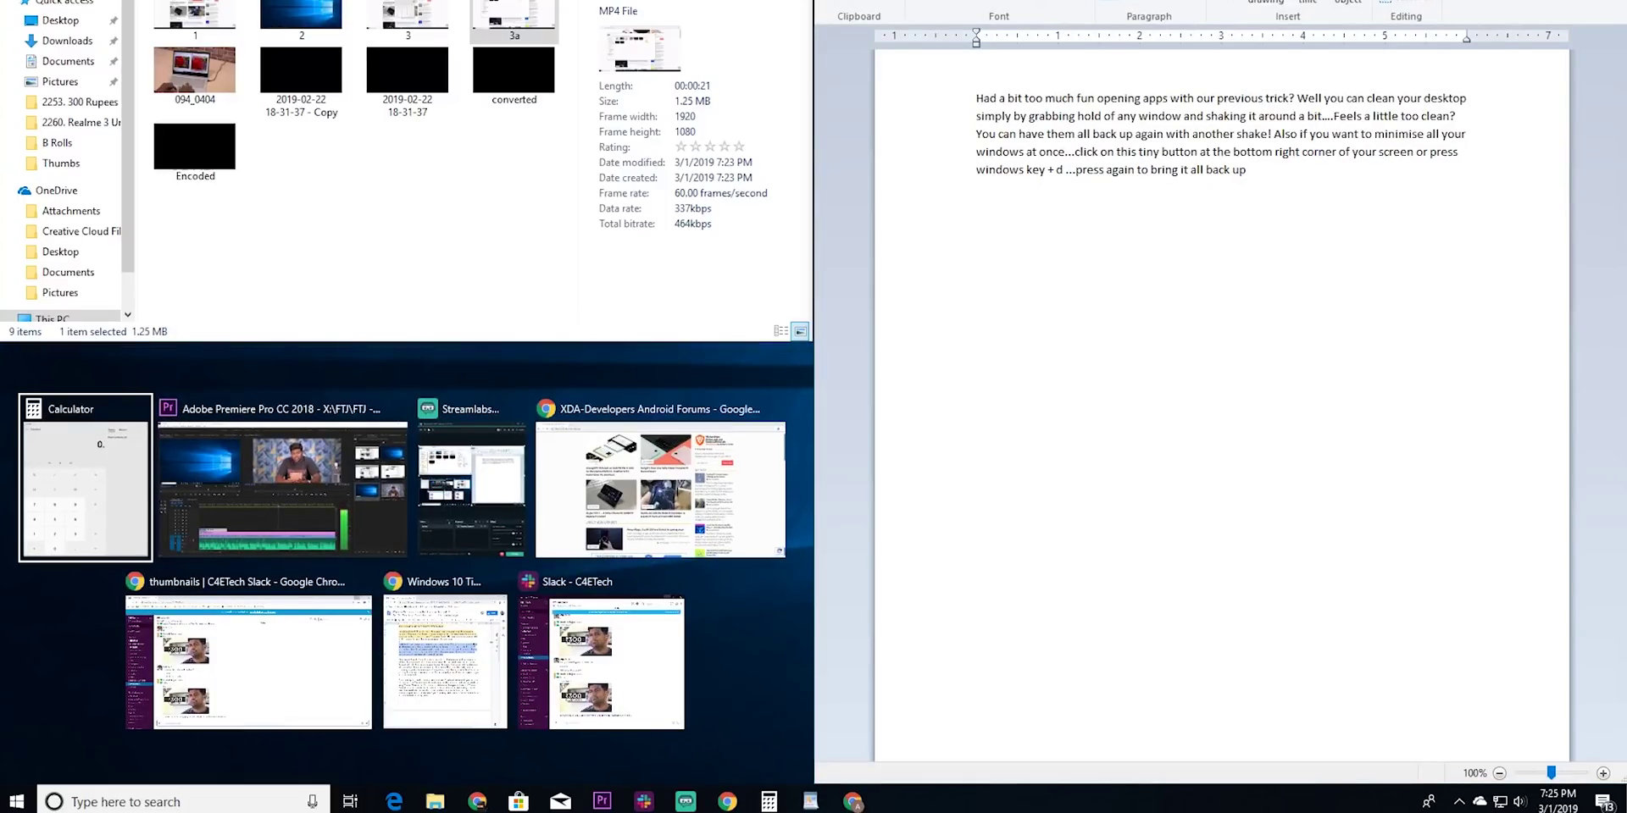
key("Return")
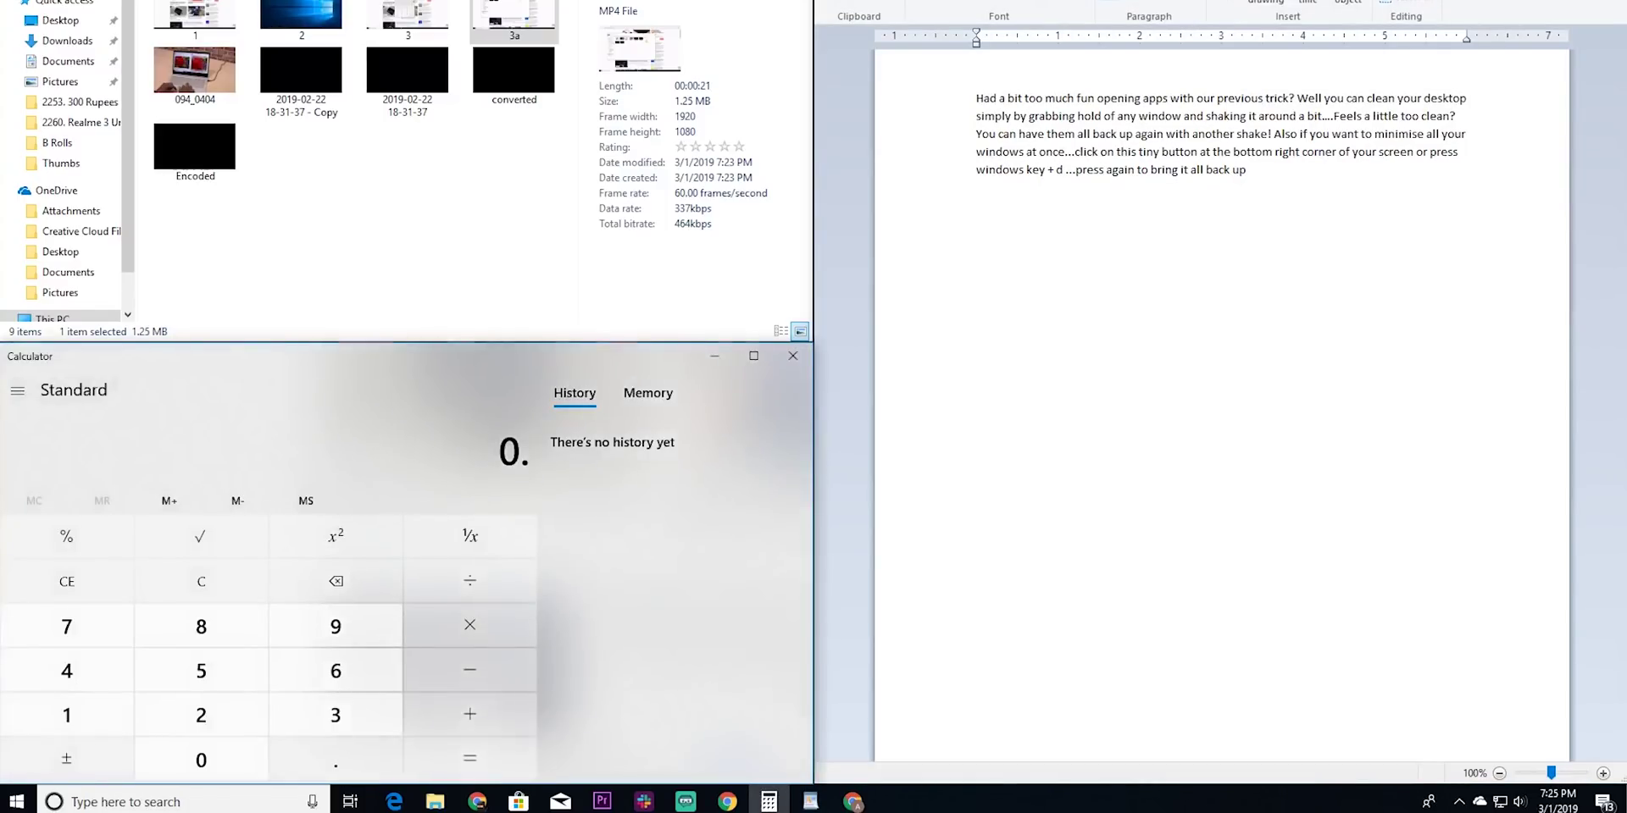
Step: Tile four windows in quarters: Calculator upper-left, B Rolls folder lower-left, WordPad upper-right and the XDA Chrome window lower-right
left_click_drag(610, 357, 2, 0)
left_click(227, 494)
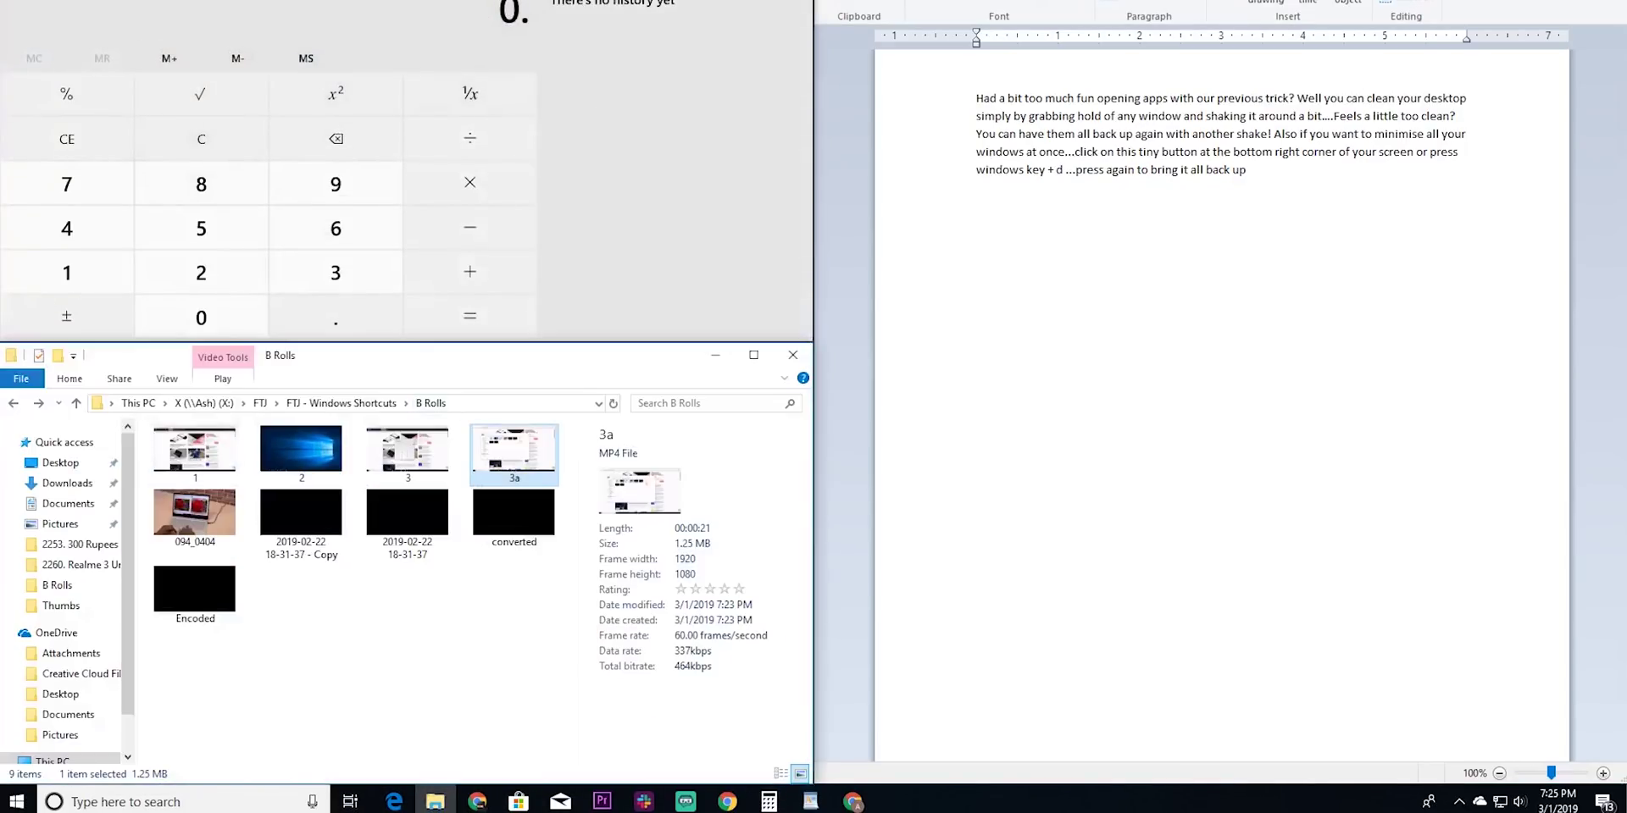
left_click_drag(1101, 0, 1625, 0)
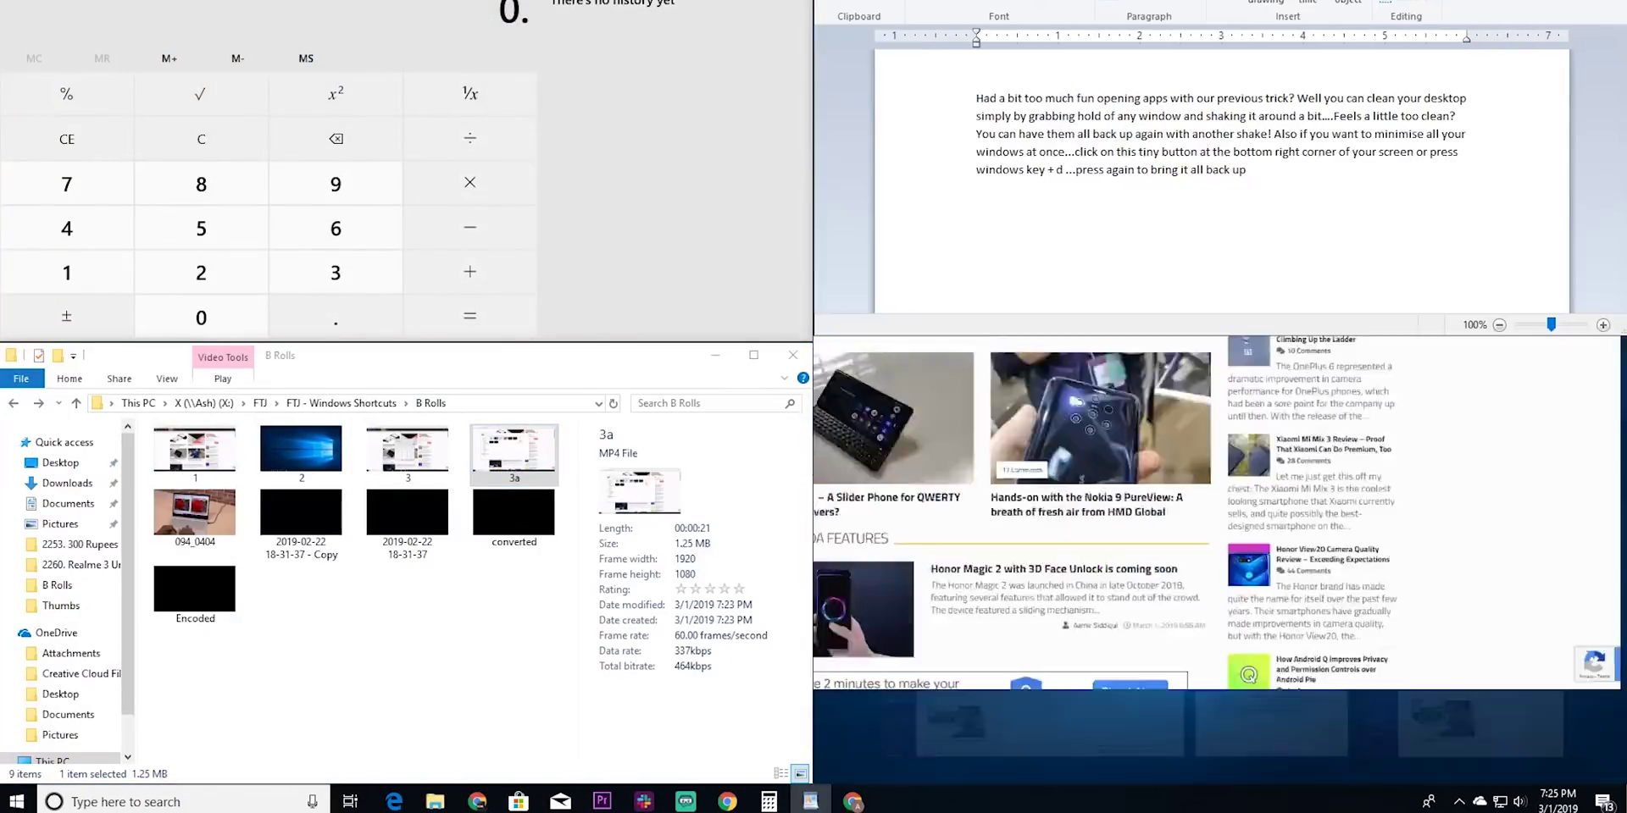
key("Right")
key("Right")
key("Return")
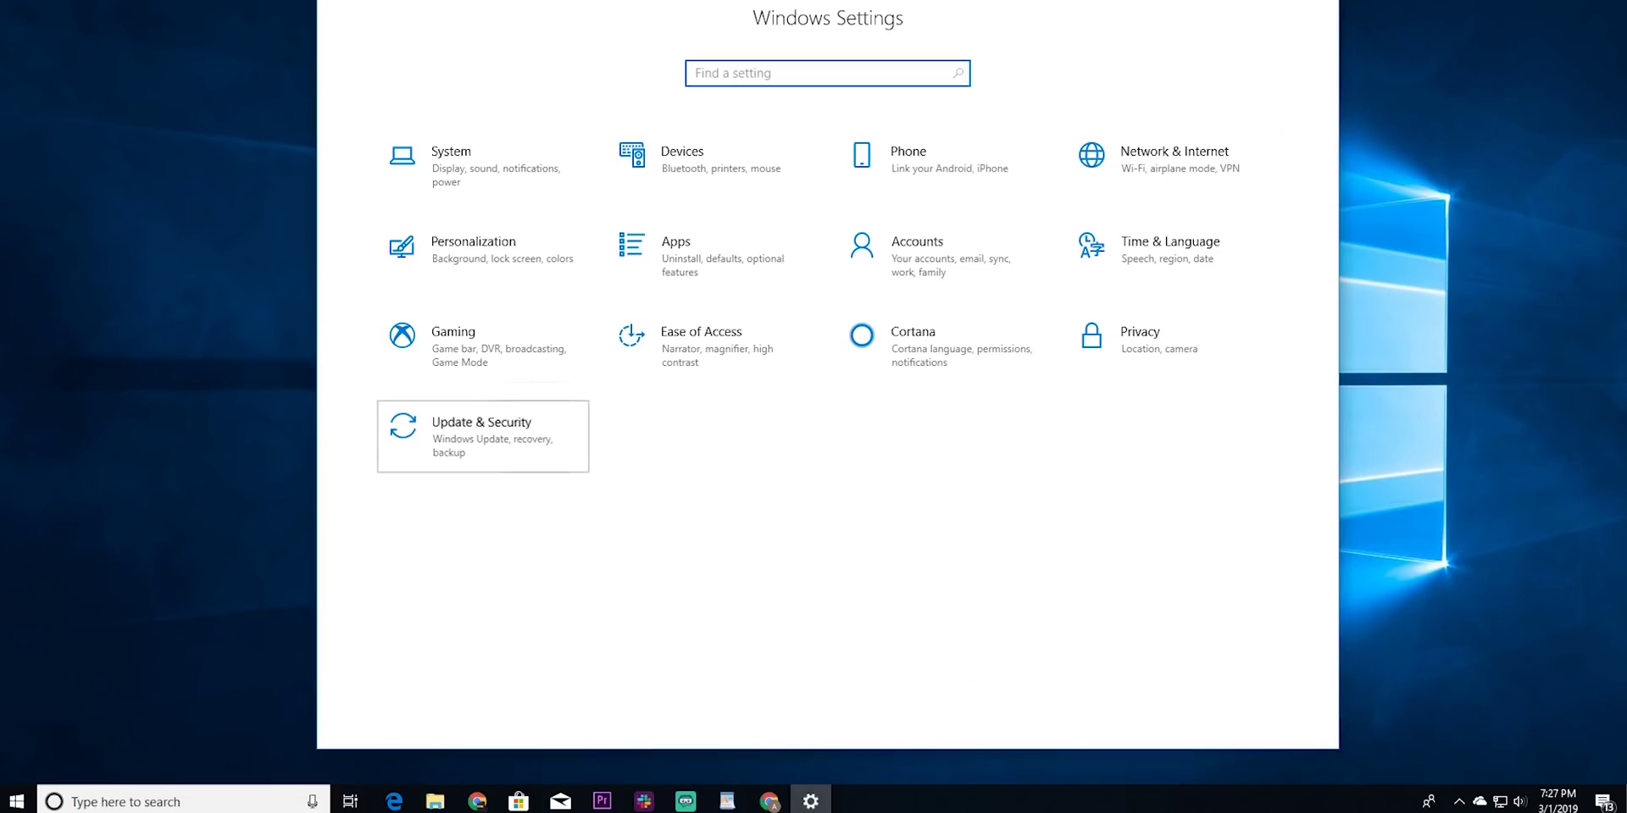
Step: View the Update & Security settings, return to the Settings home page and open Accounts
left_click(534, 432)
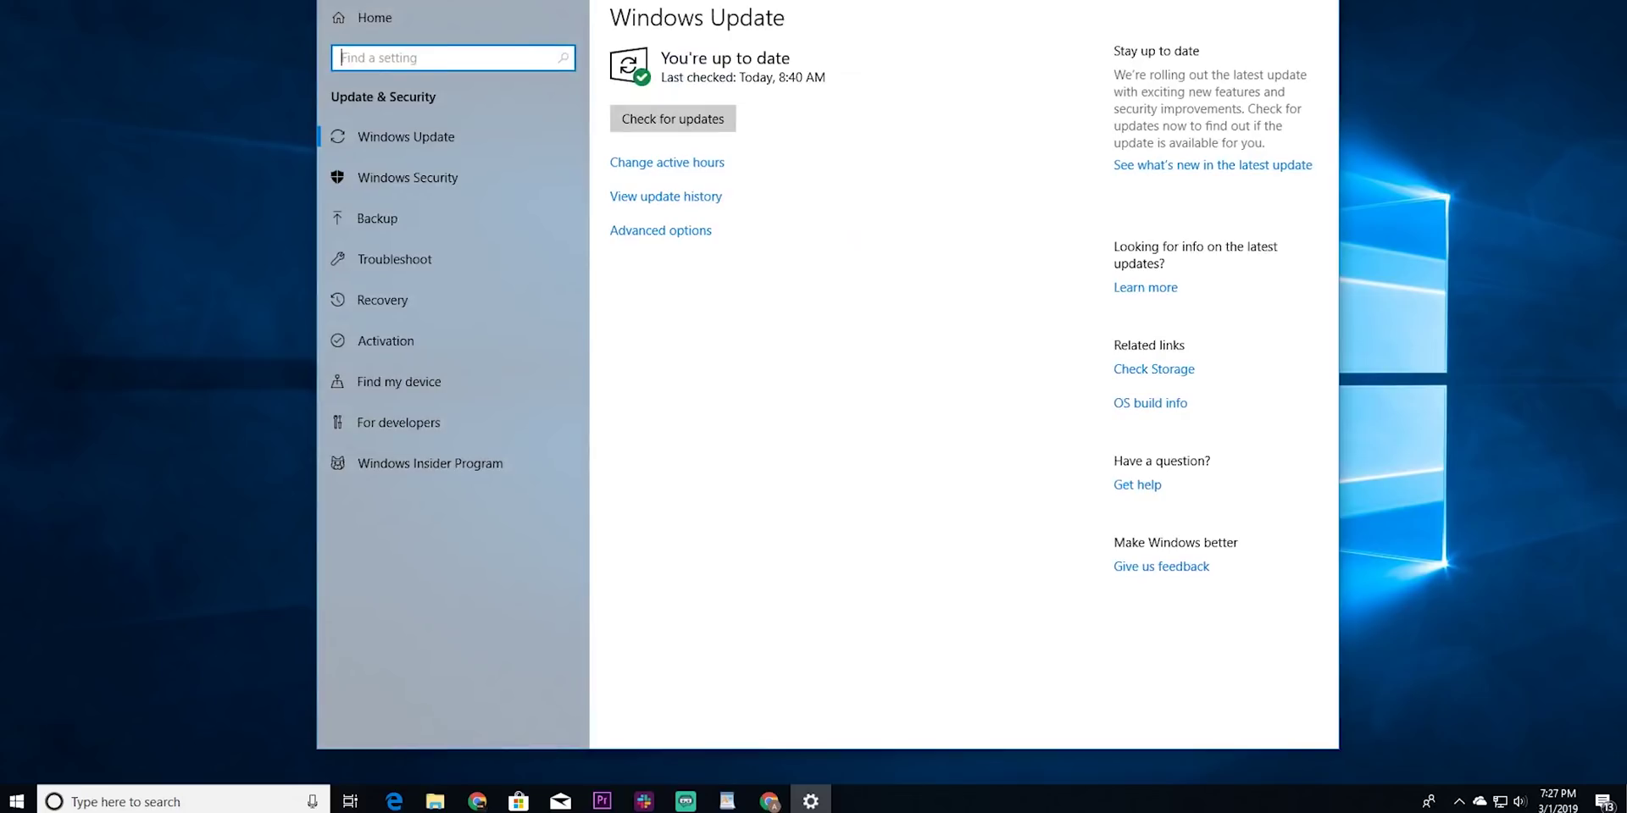
left_click(375, 18)
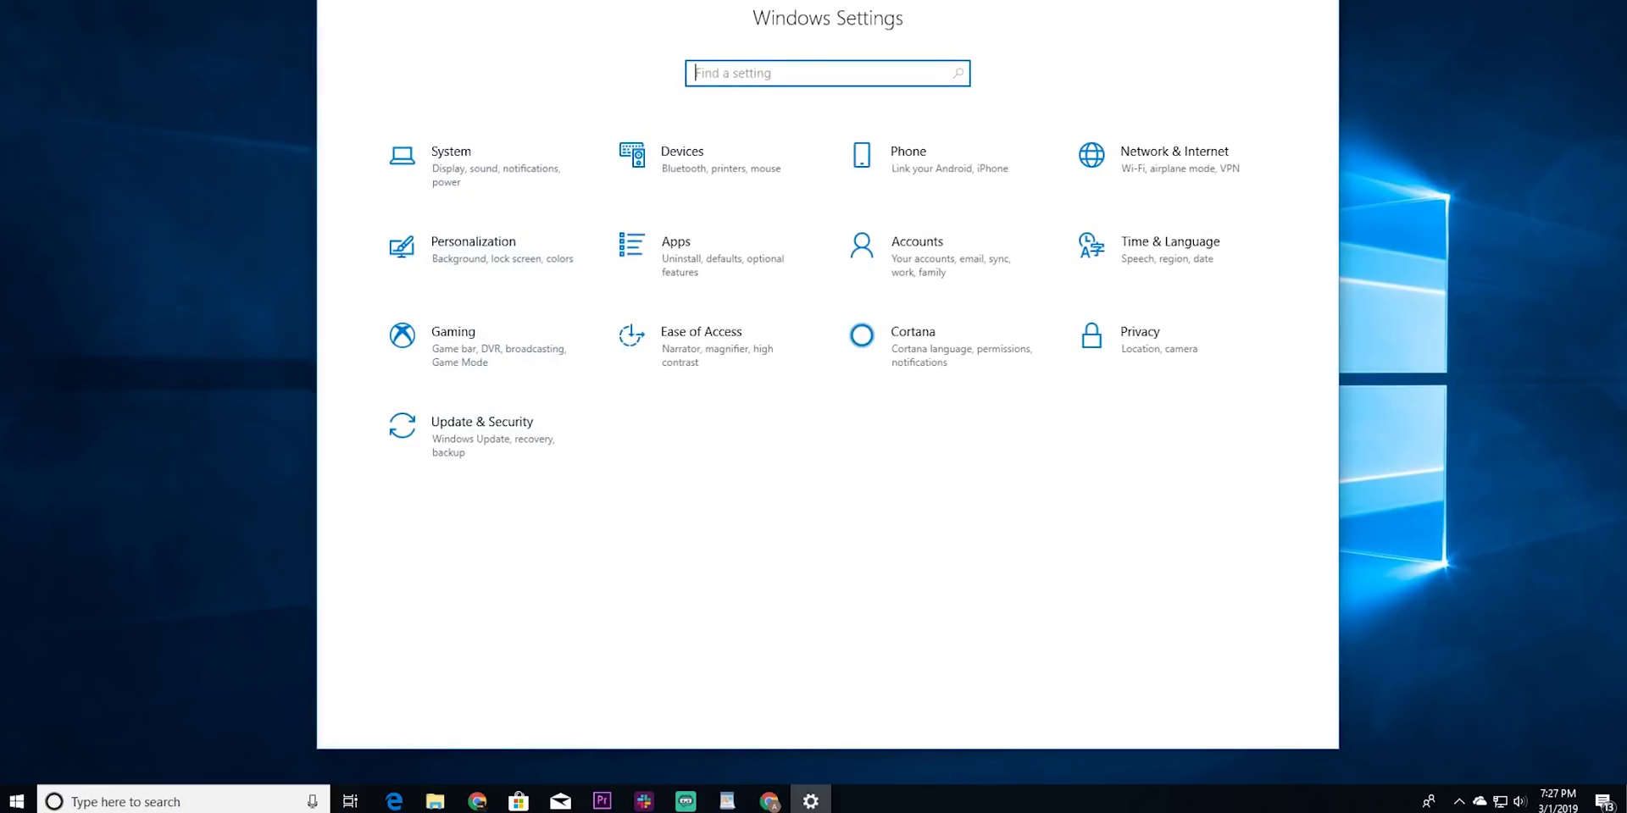
left_click(898, 255)
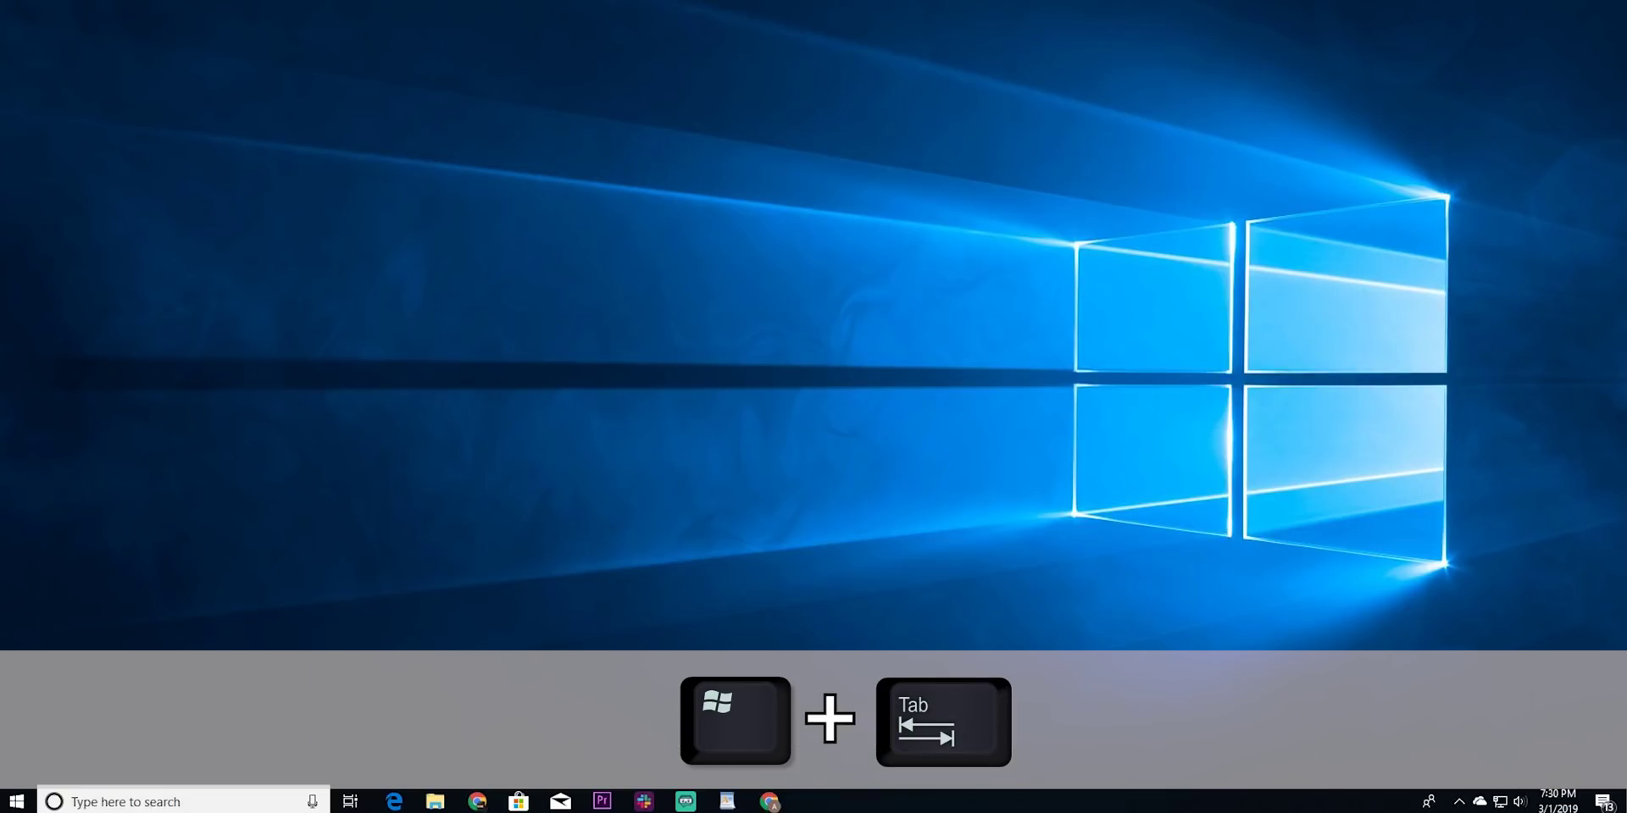
Step: Browse the Timeline of past activities in Task View back to February 26, and reopen the B Rolls folder window
key("super+Tab")
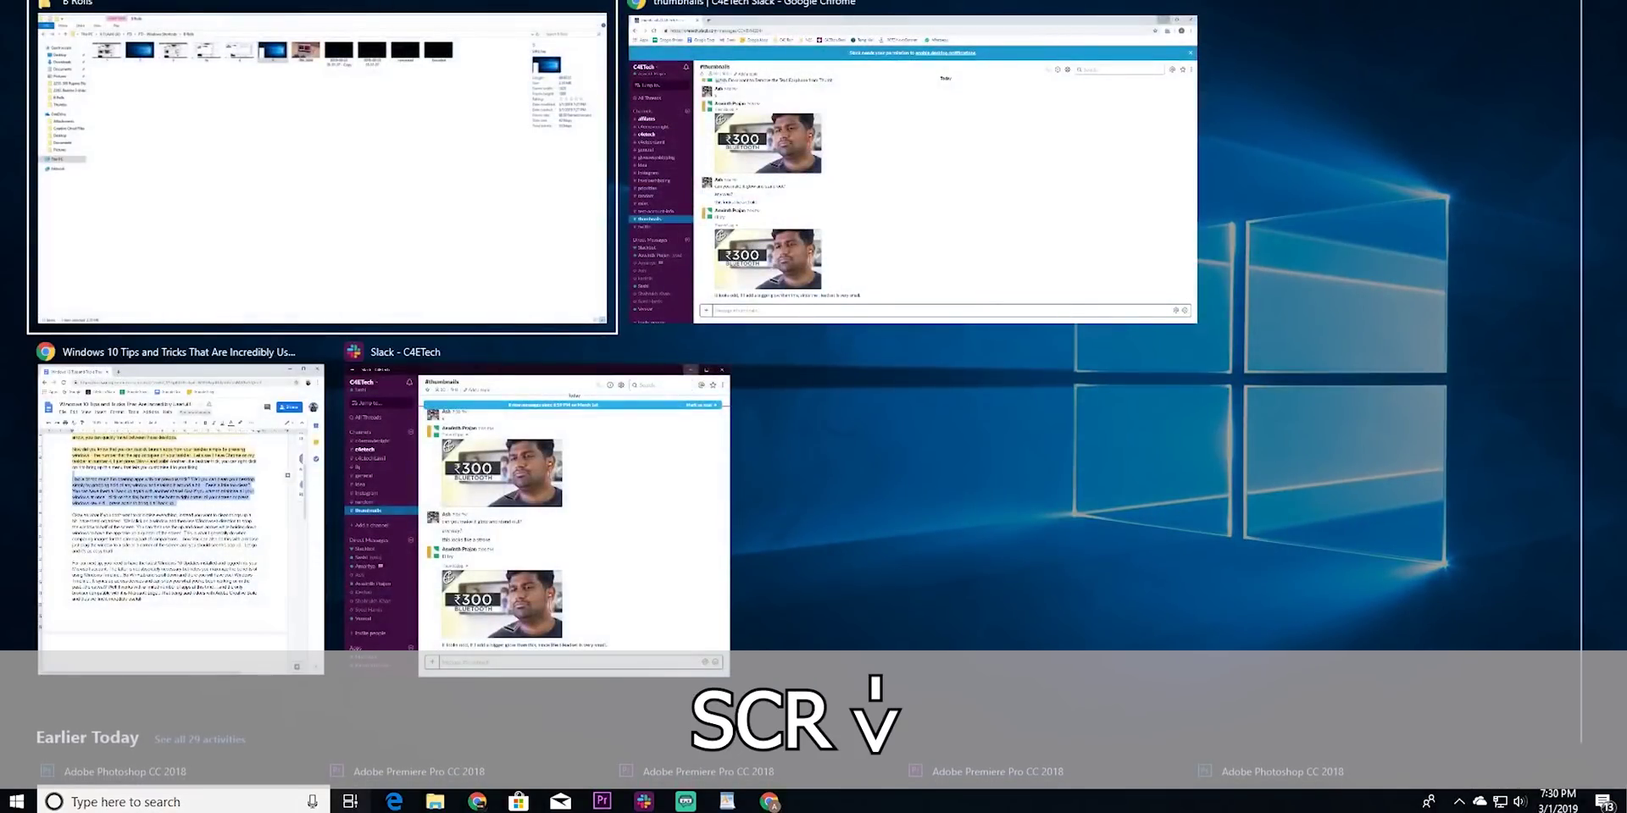
scroll(1042, 322, "down", 10)
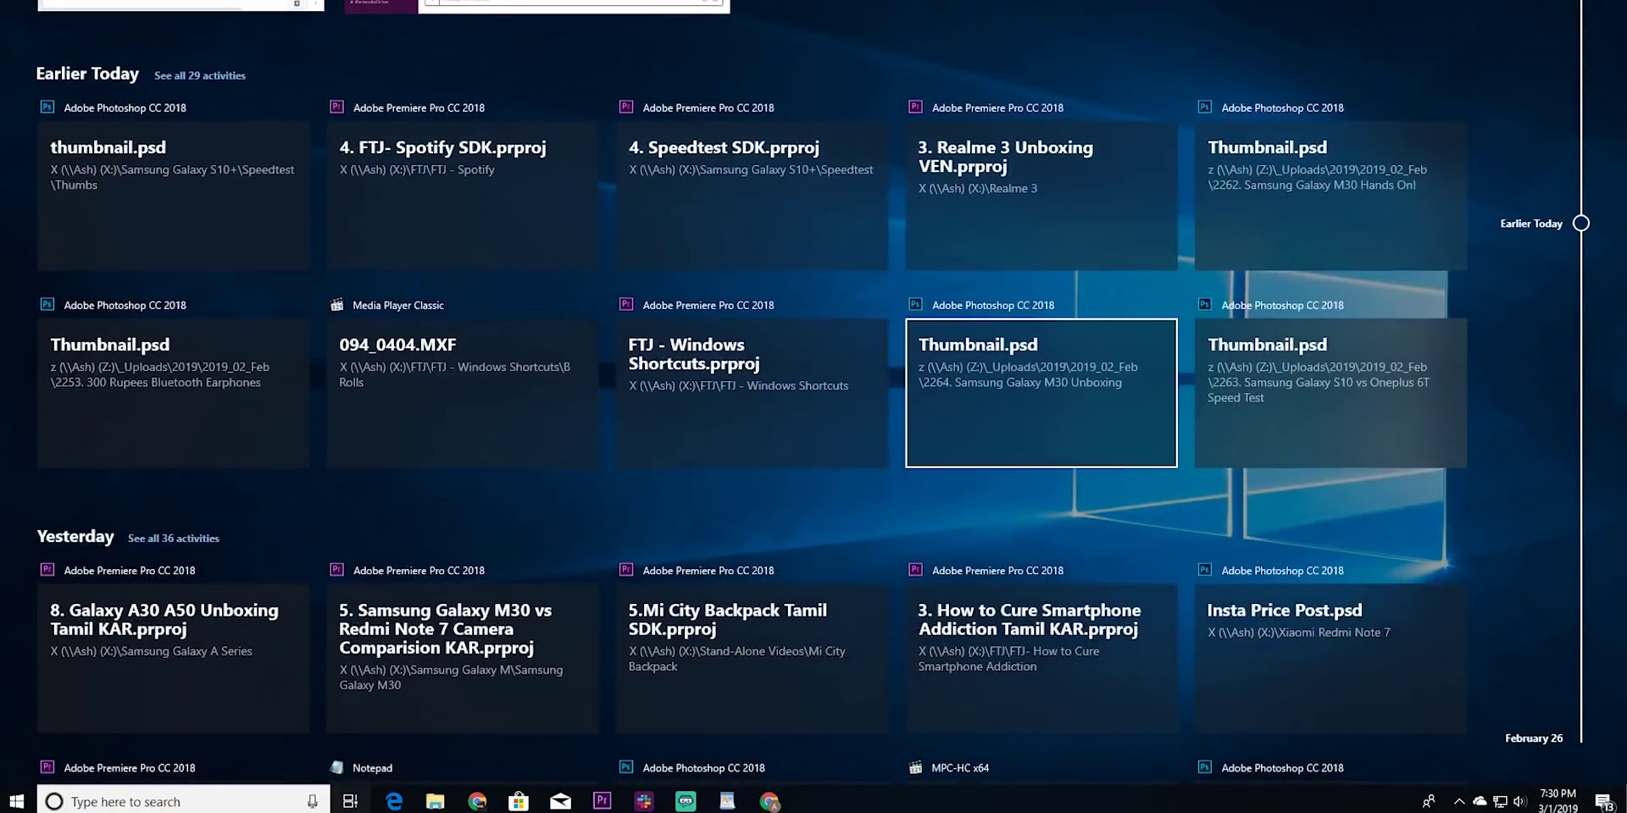
scroll(1042, 356, "down", 8)
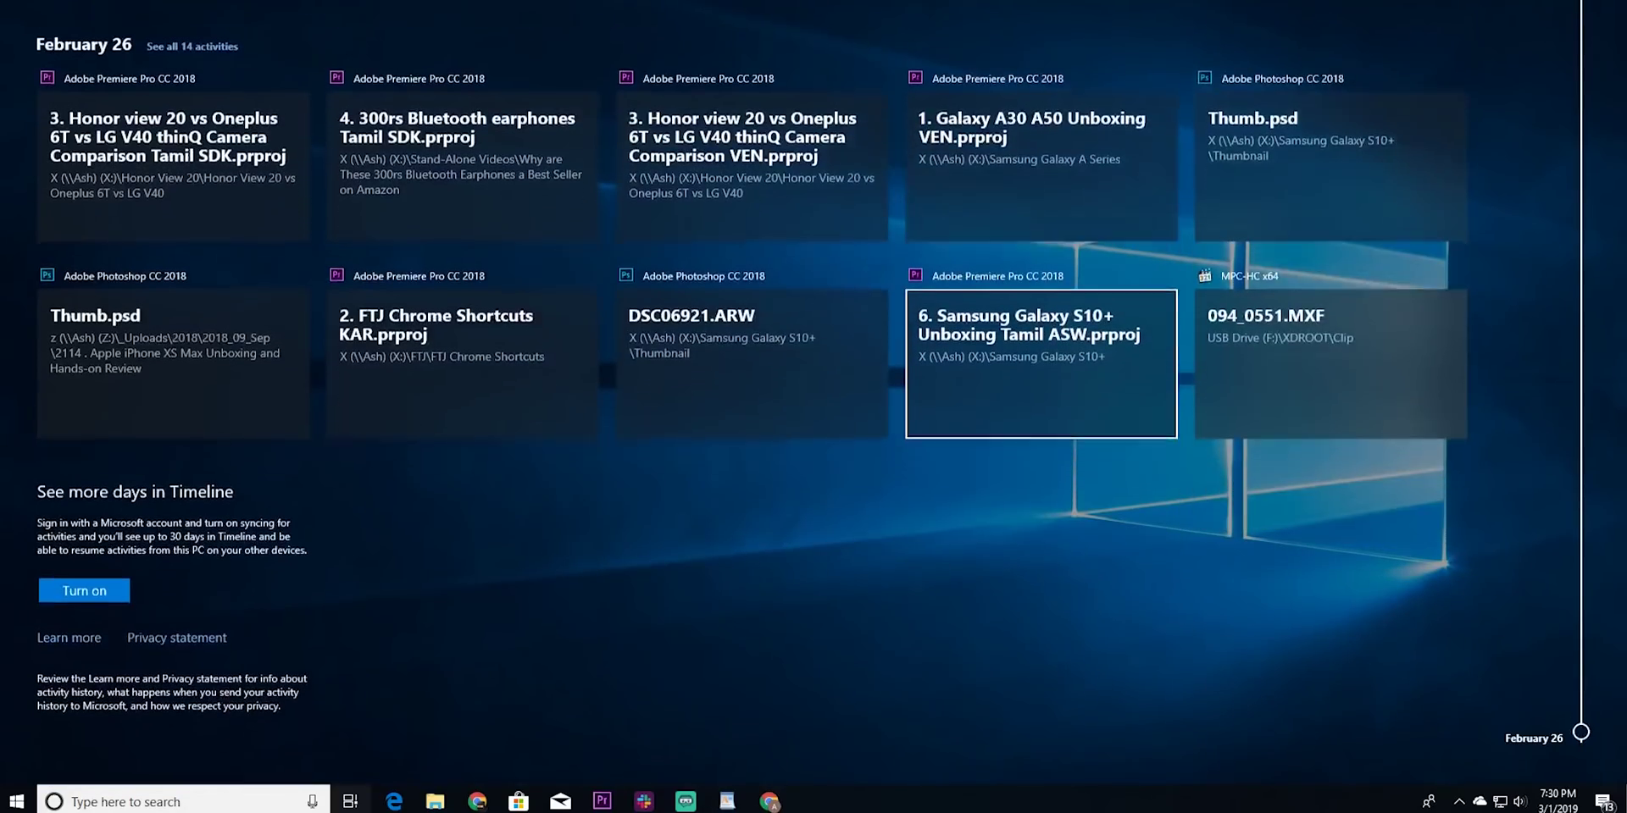
scroll(1042, 424, "up", 15)
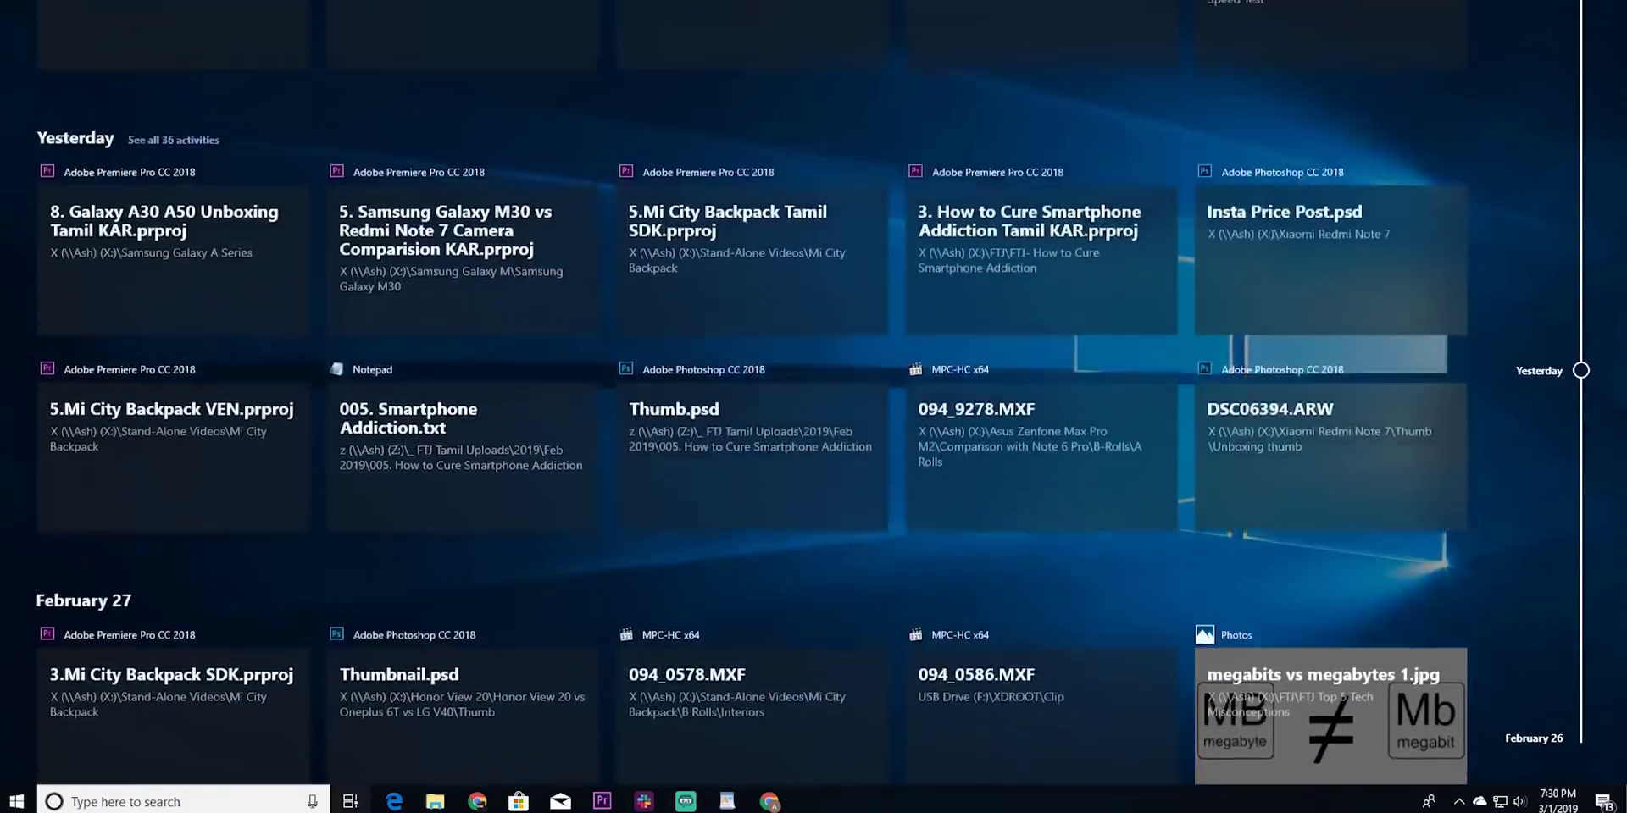
scroll(1041, 423, "up", 5)
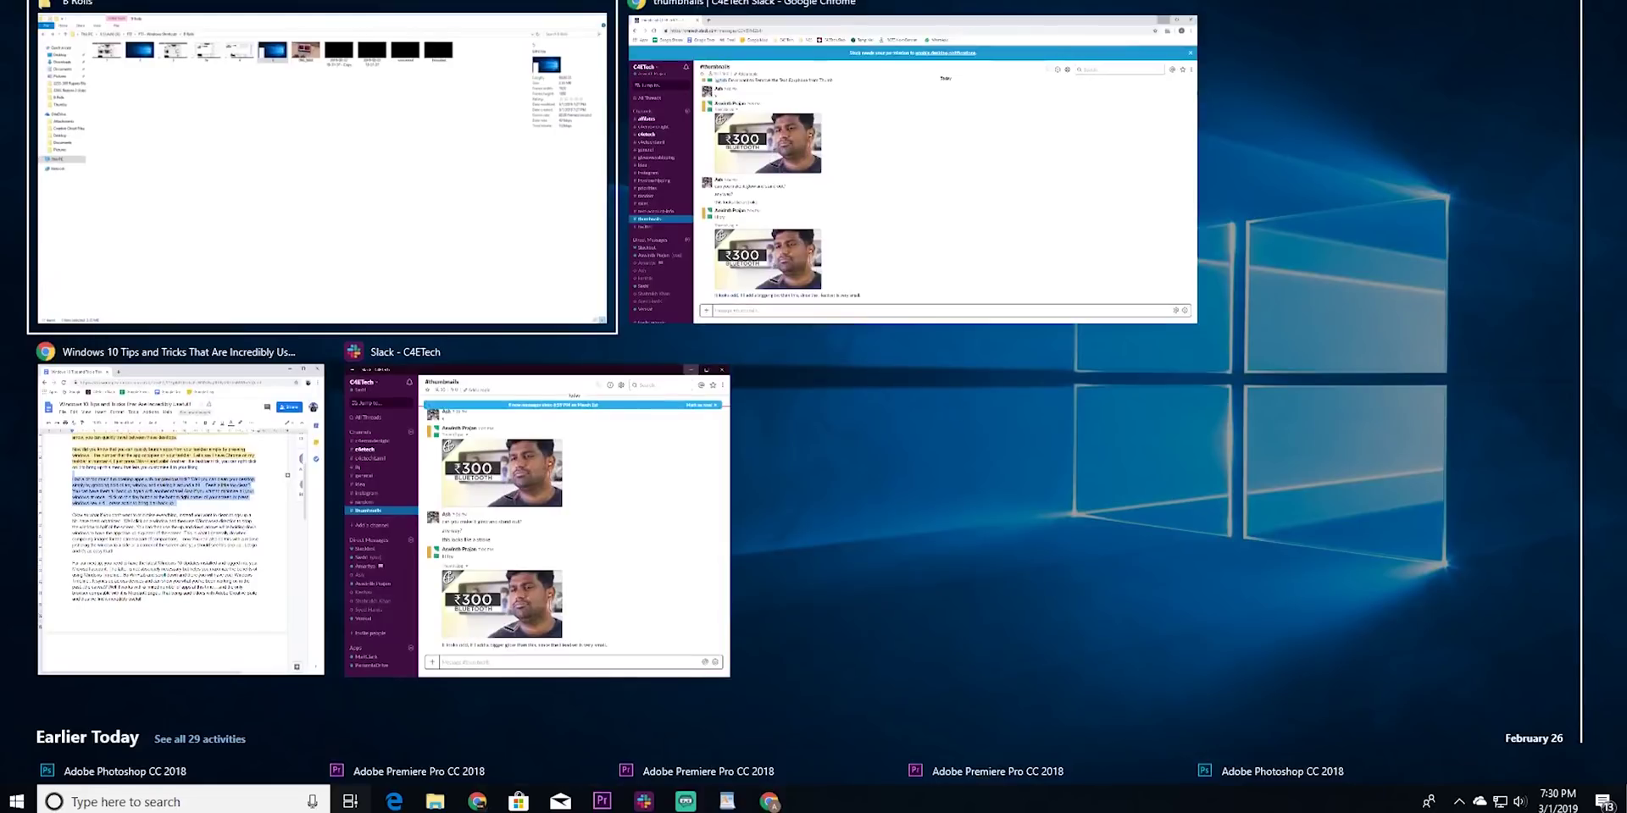
key("Return")
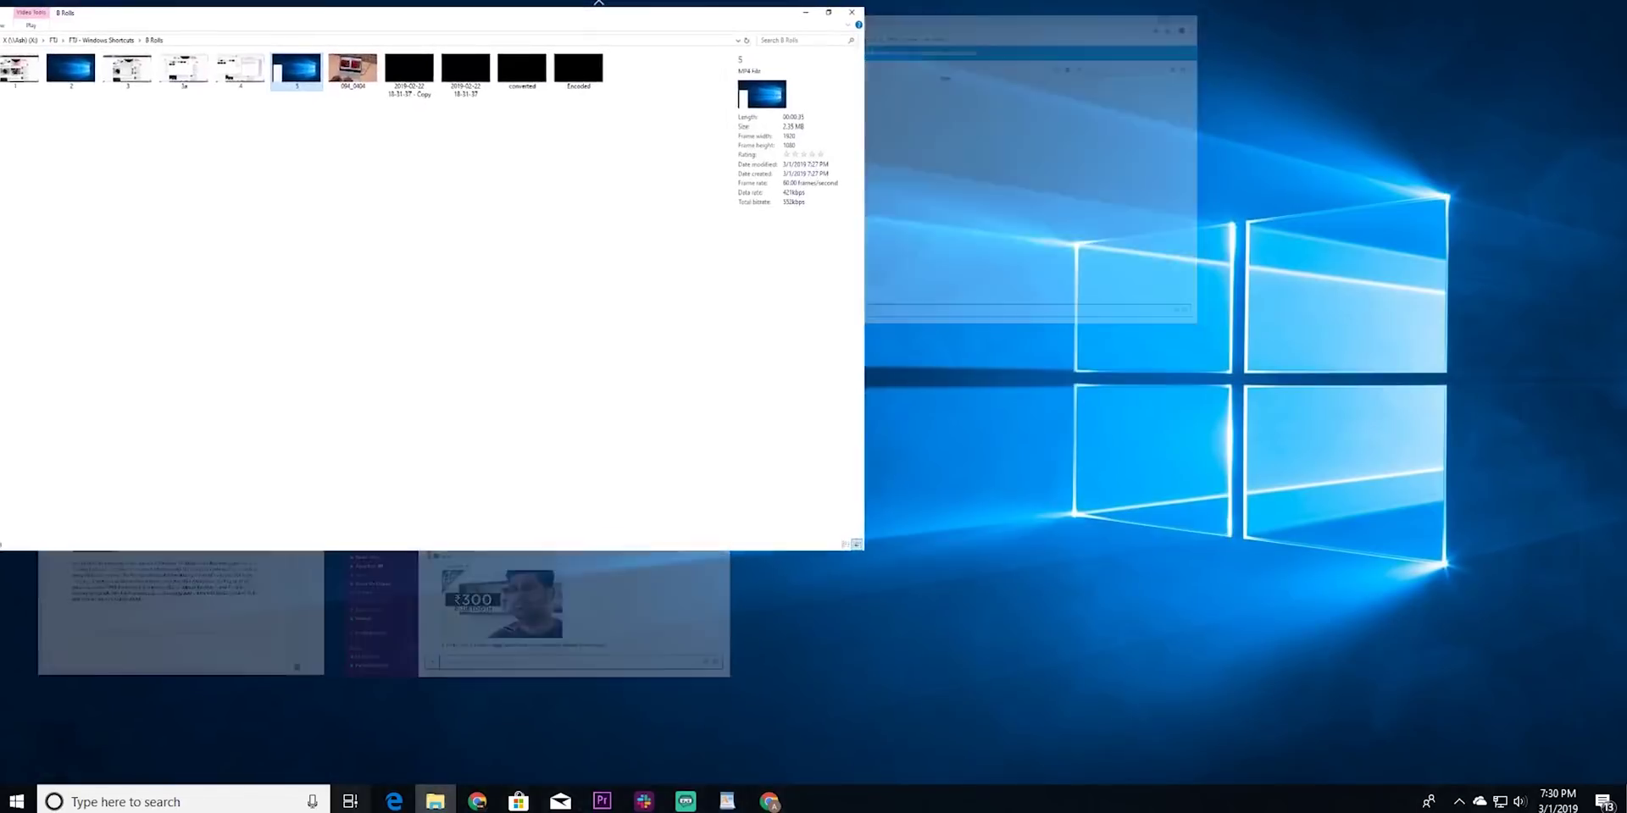
Step: Switch from the B Rolls folder to Microsoft Edge
key("Escape")
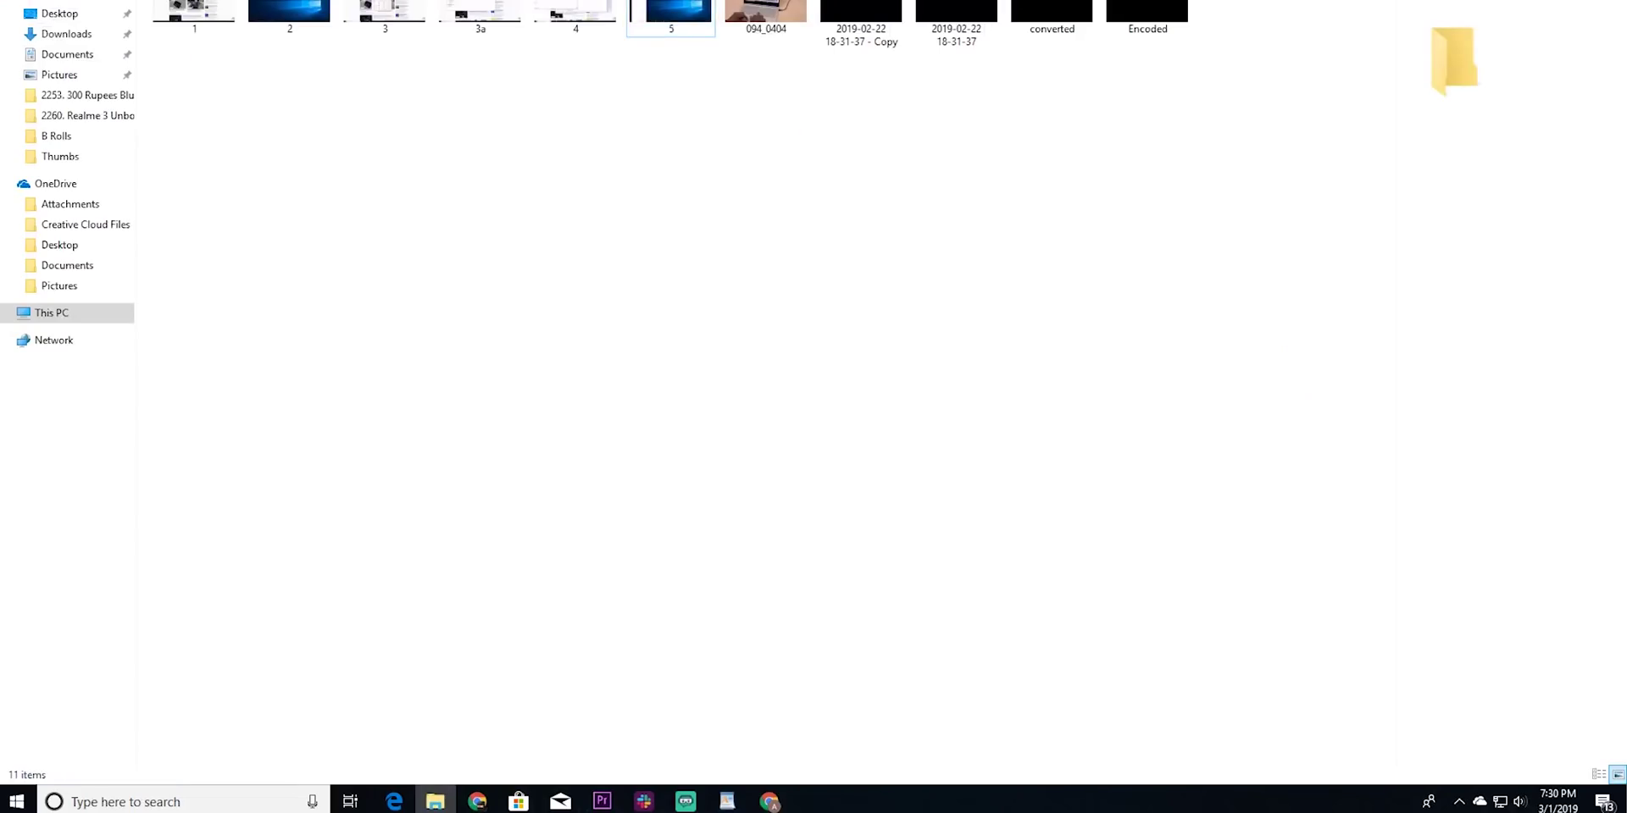
left_click(393, 801)
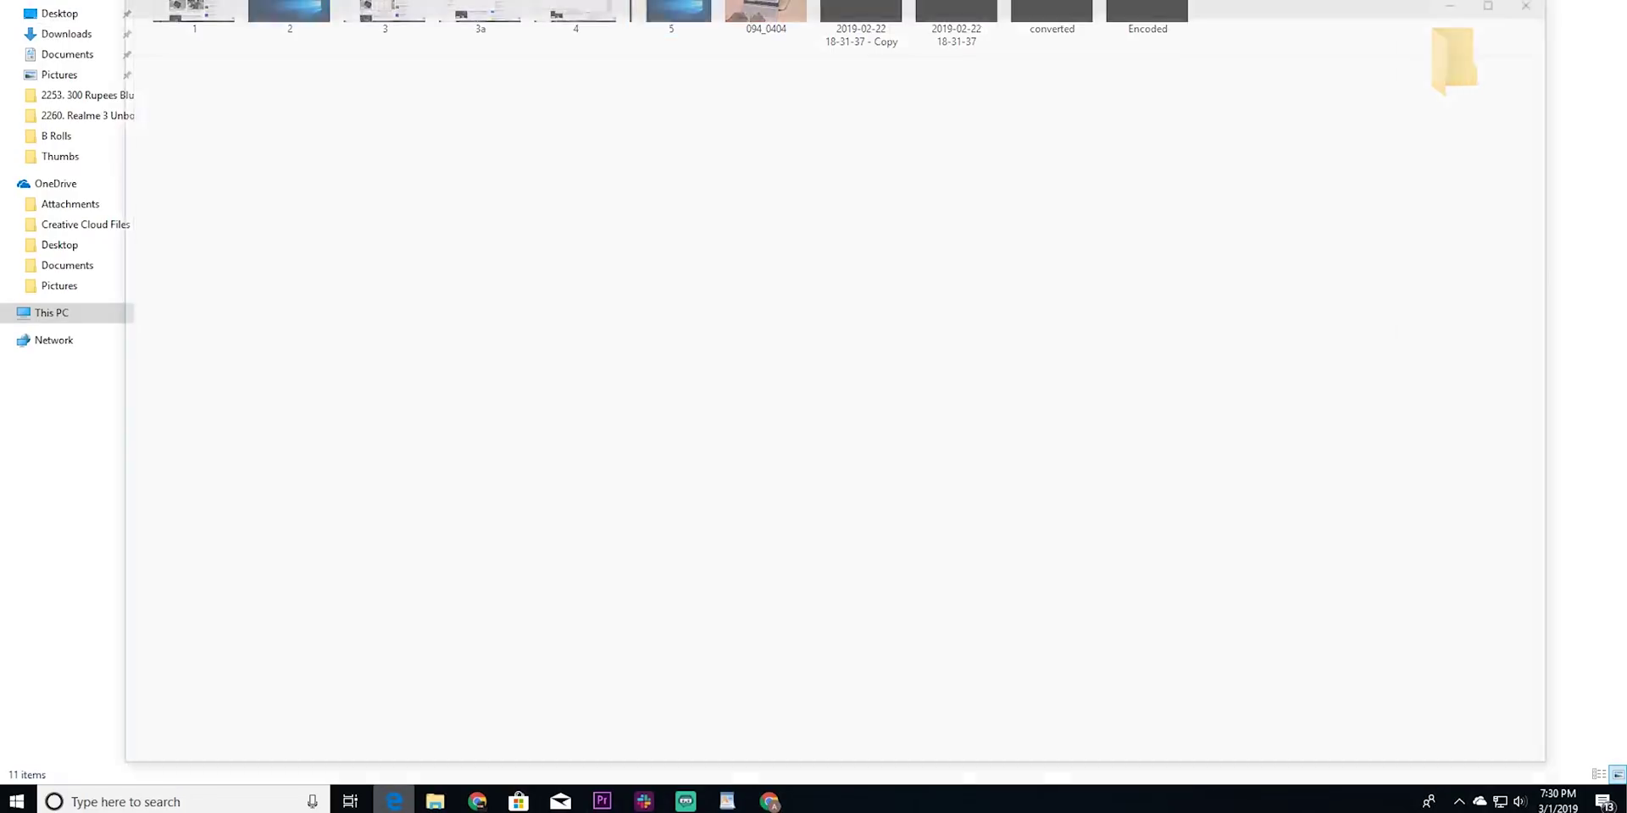
Step: Browse the news feed on the Edge start page, close Edge and switch to Adobe Premiere Pro
scroll(487, 478, "down", 5)
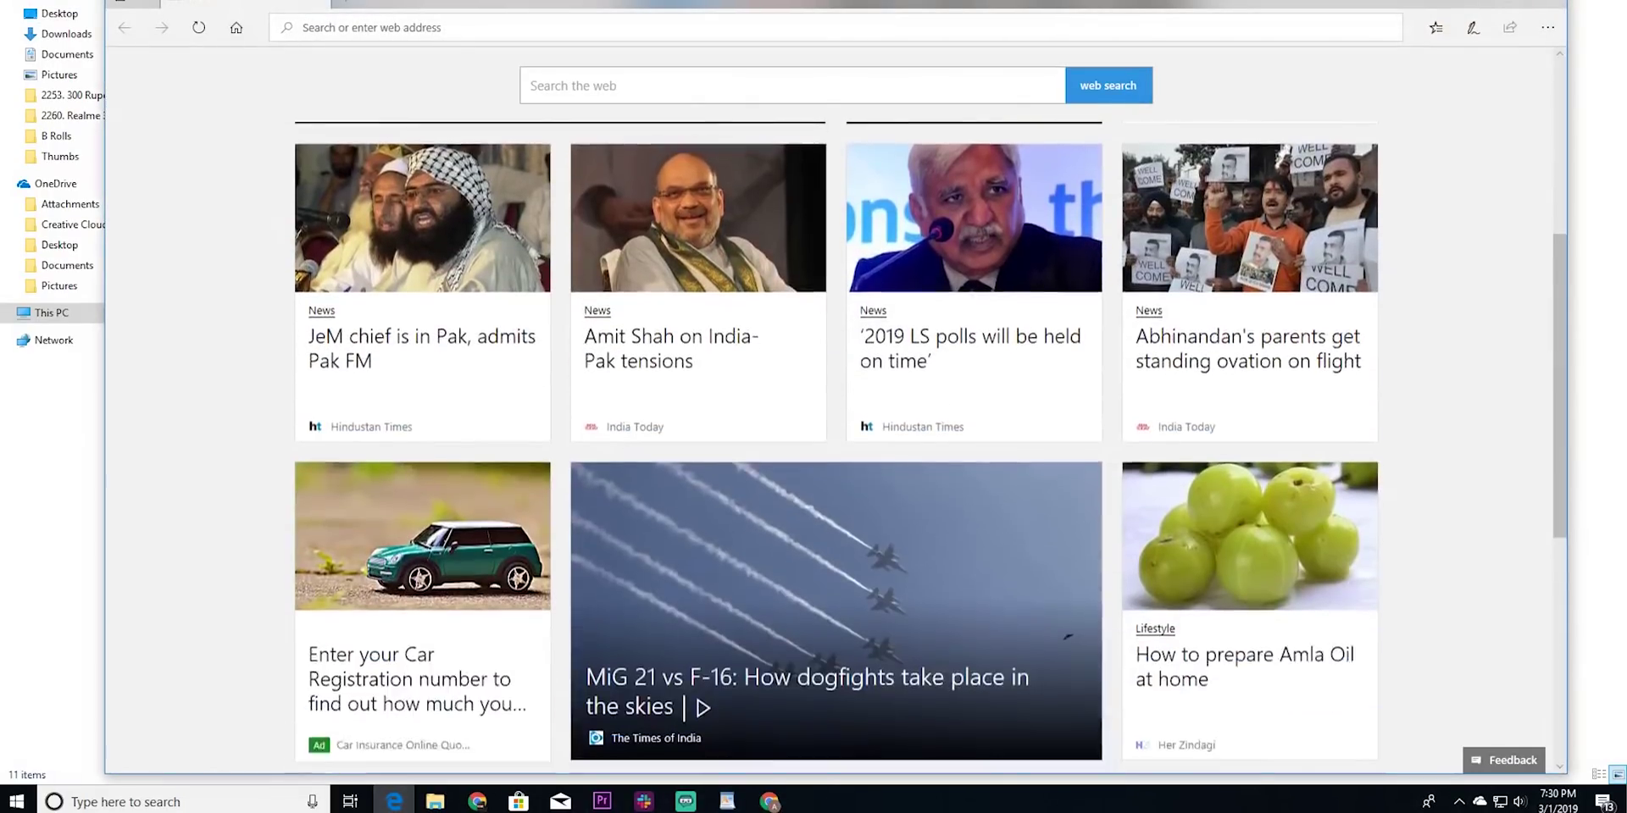
scroll(487, 478, "up", 4)
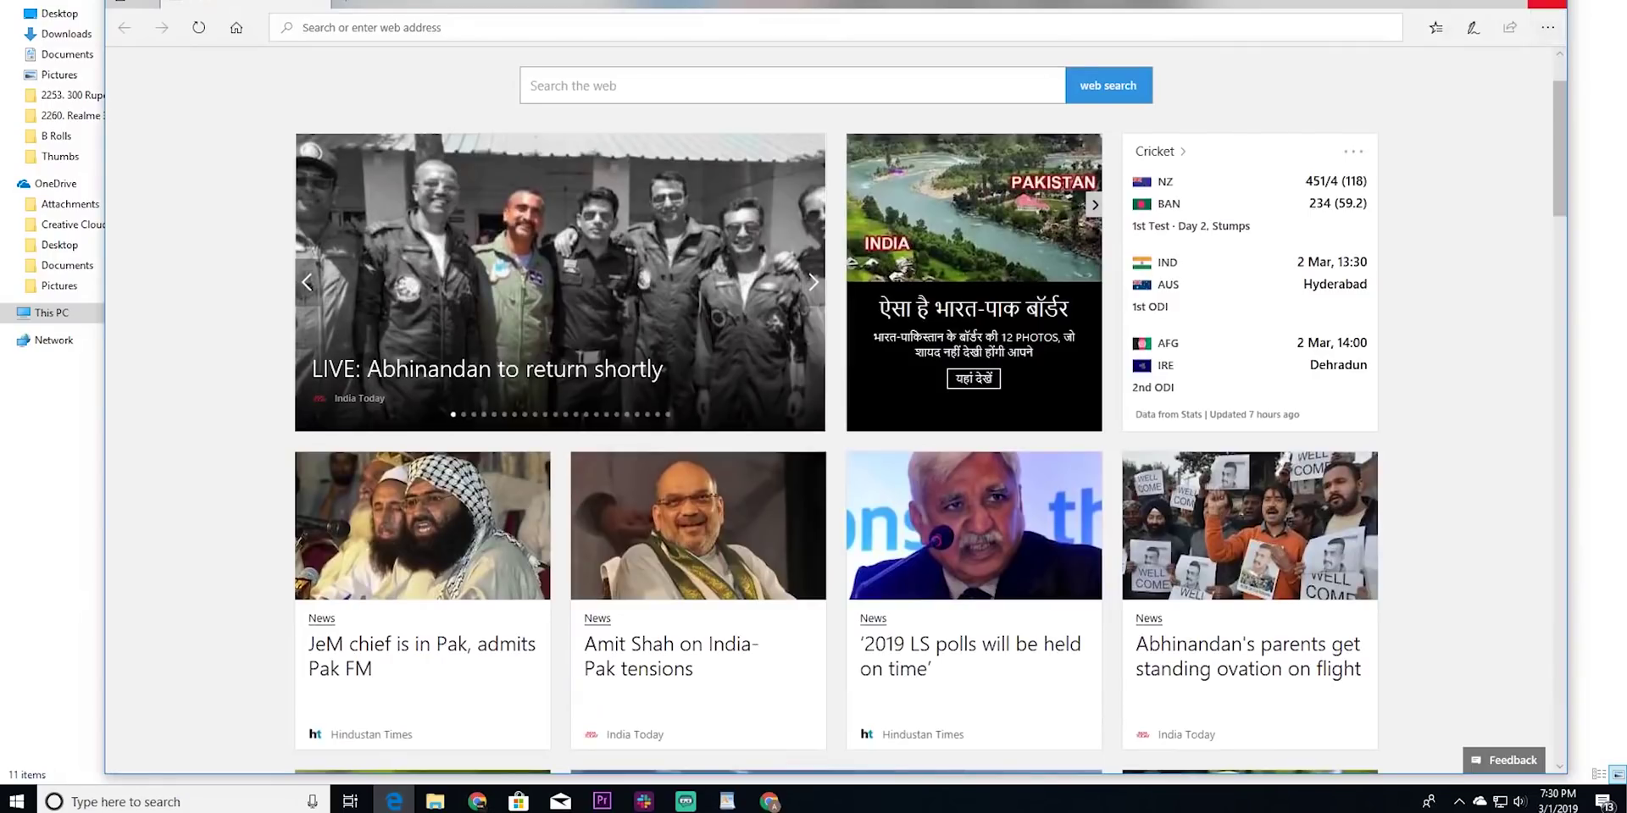
left_click(1547, 3)
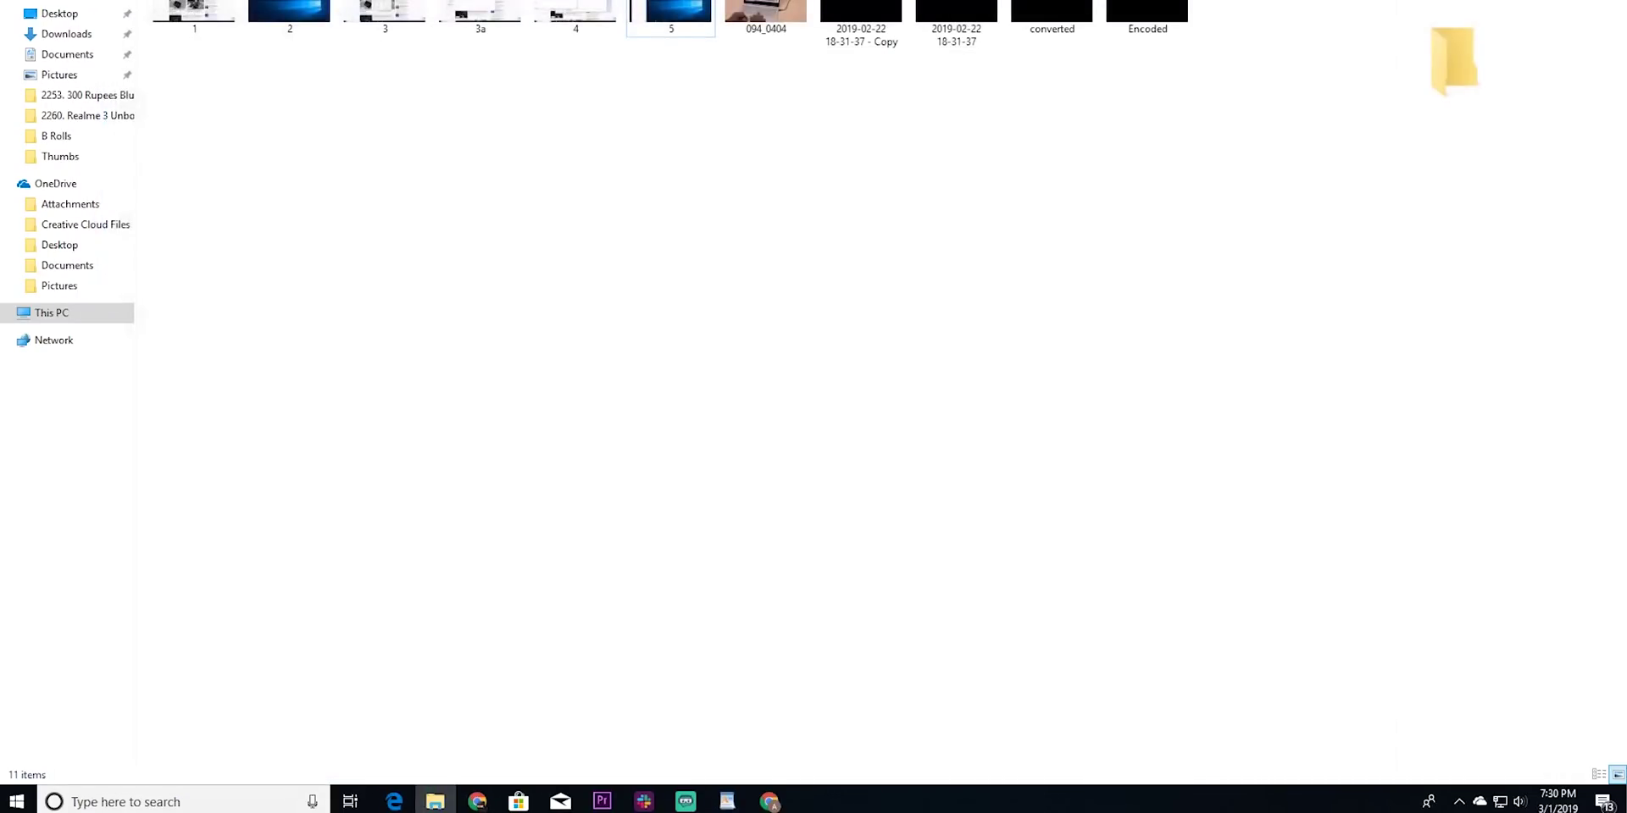
left_click(601, 801)
key("alt+Tab")
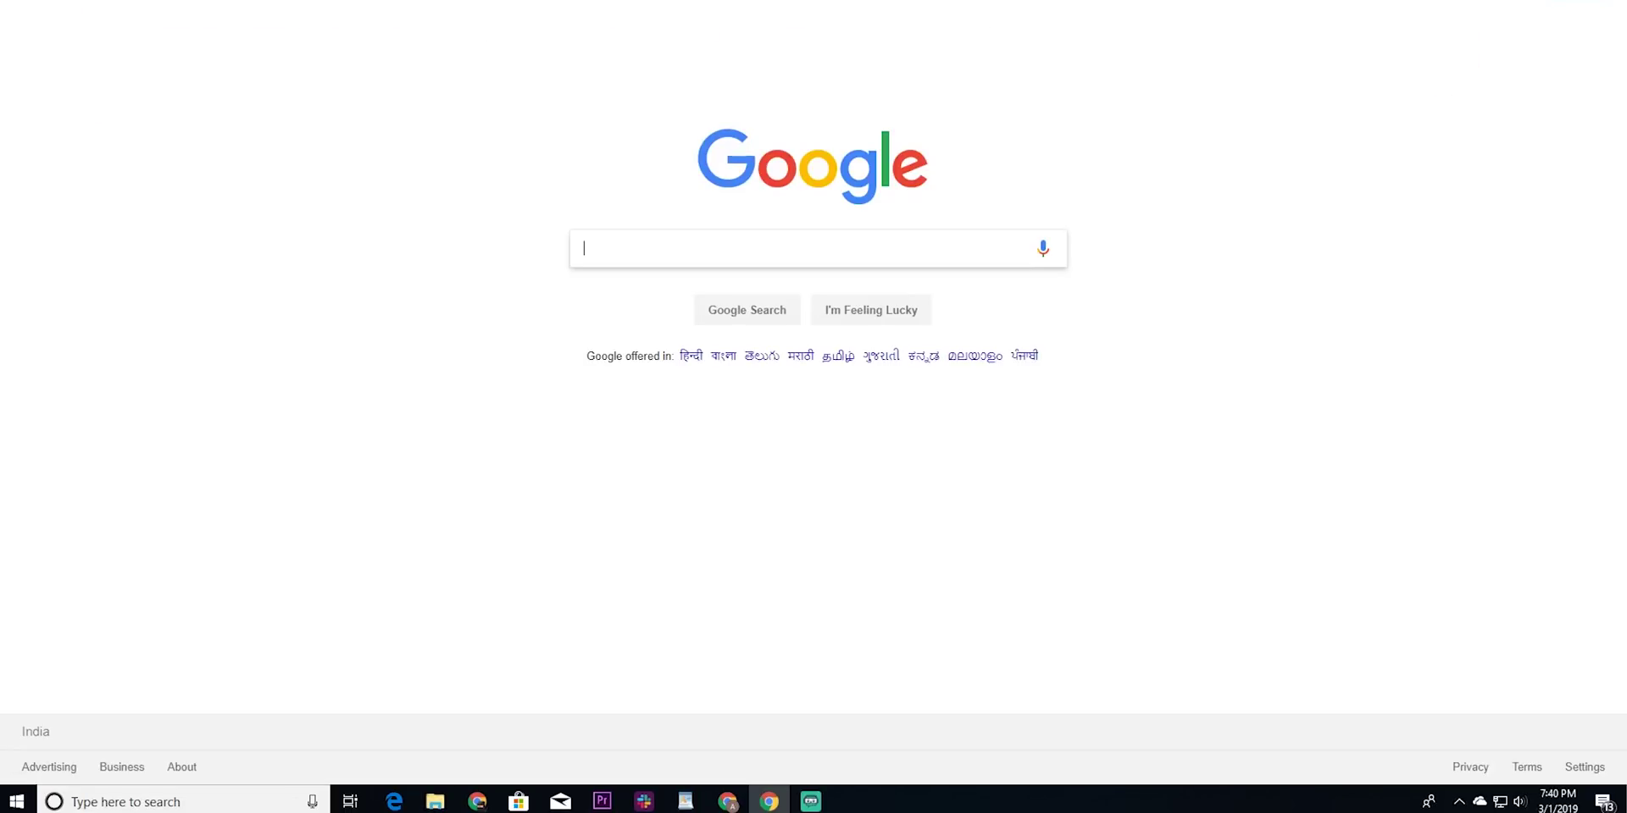
Step: Search Google for a suggested query beginning with "windows screen"
type("windows ")
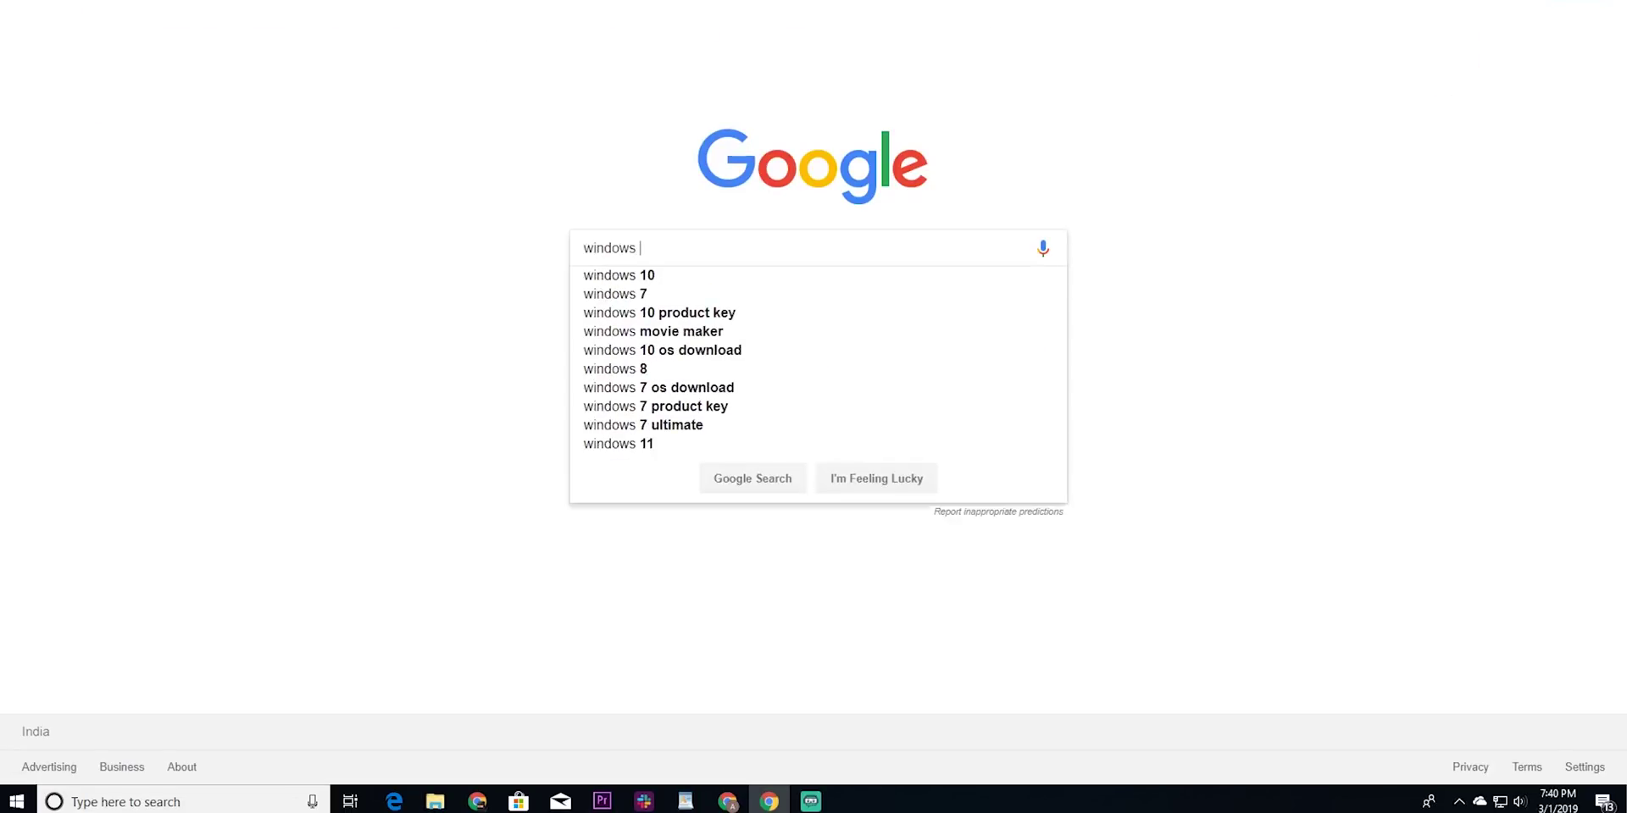
type("screen")
key("Down")
key("Return")
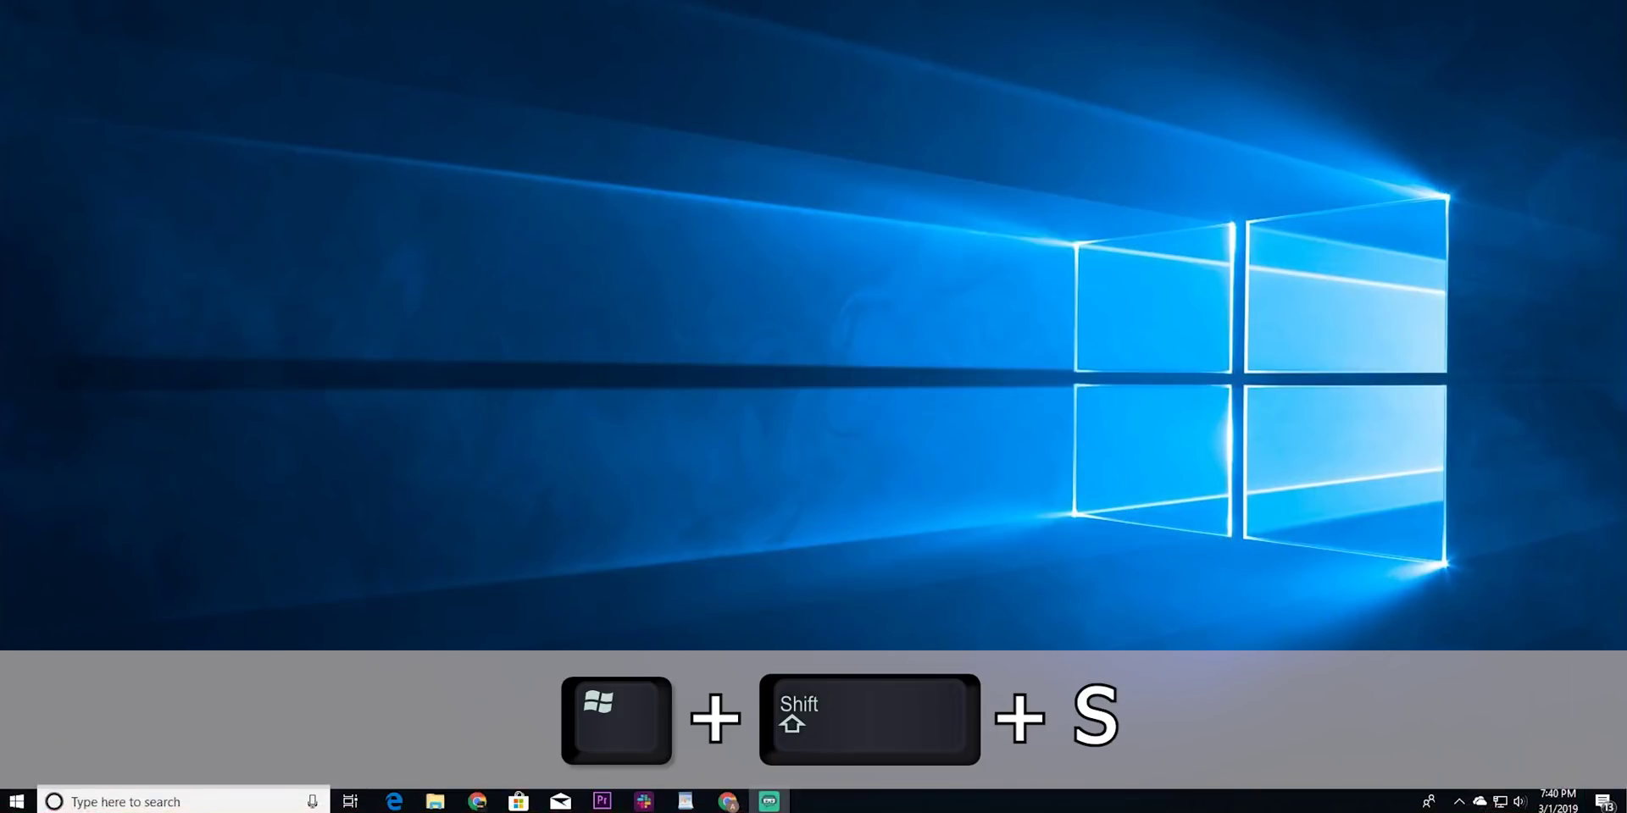
Step: Search Windows for "xbox" and launch the Xbox app
key("super")
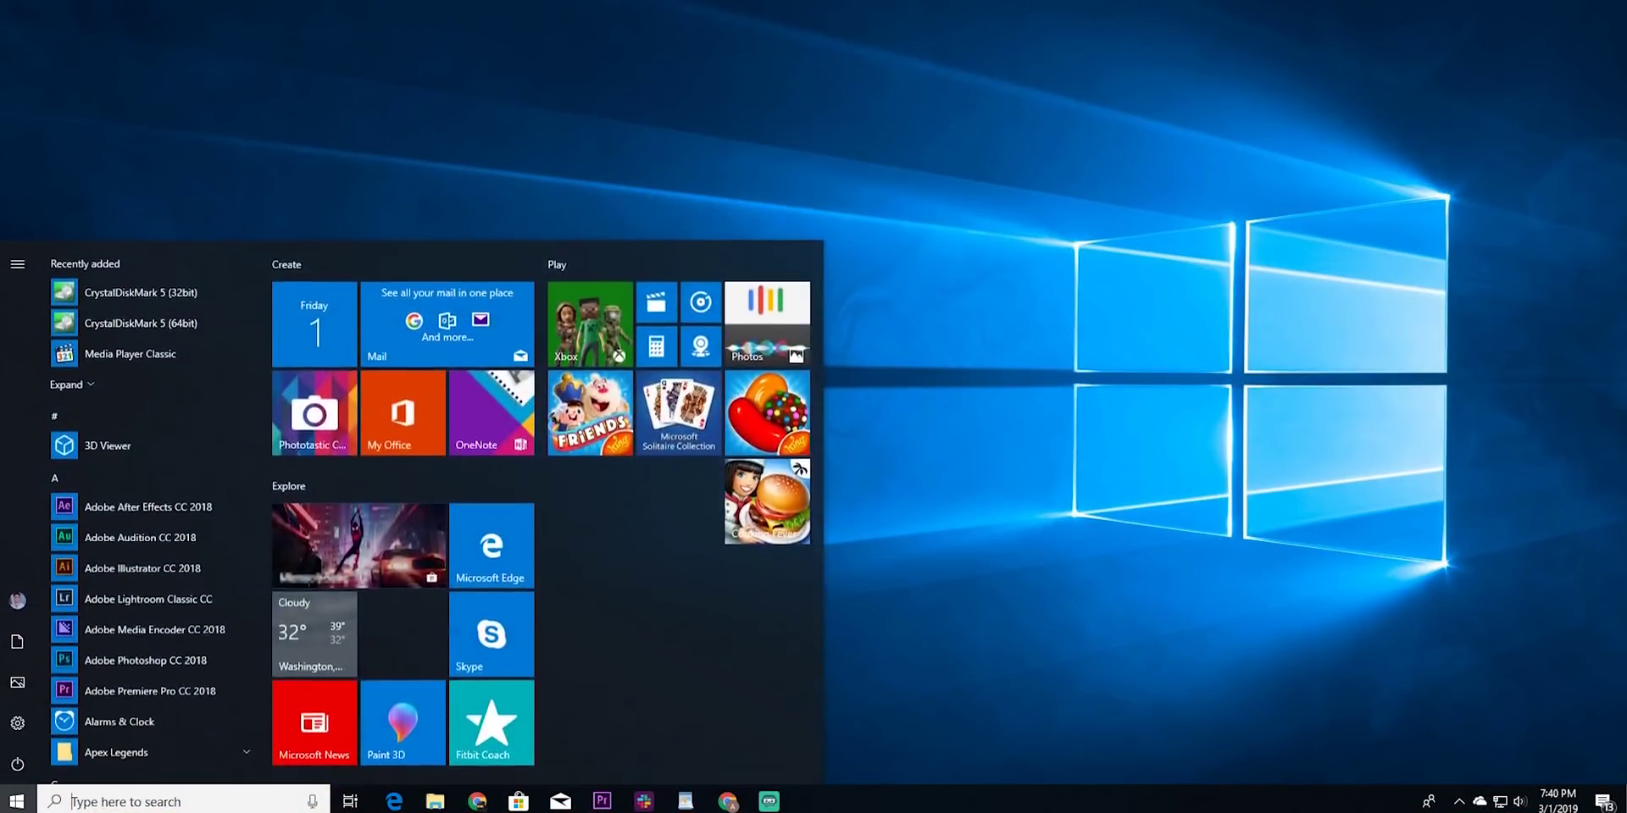
type("xbox")
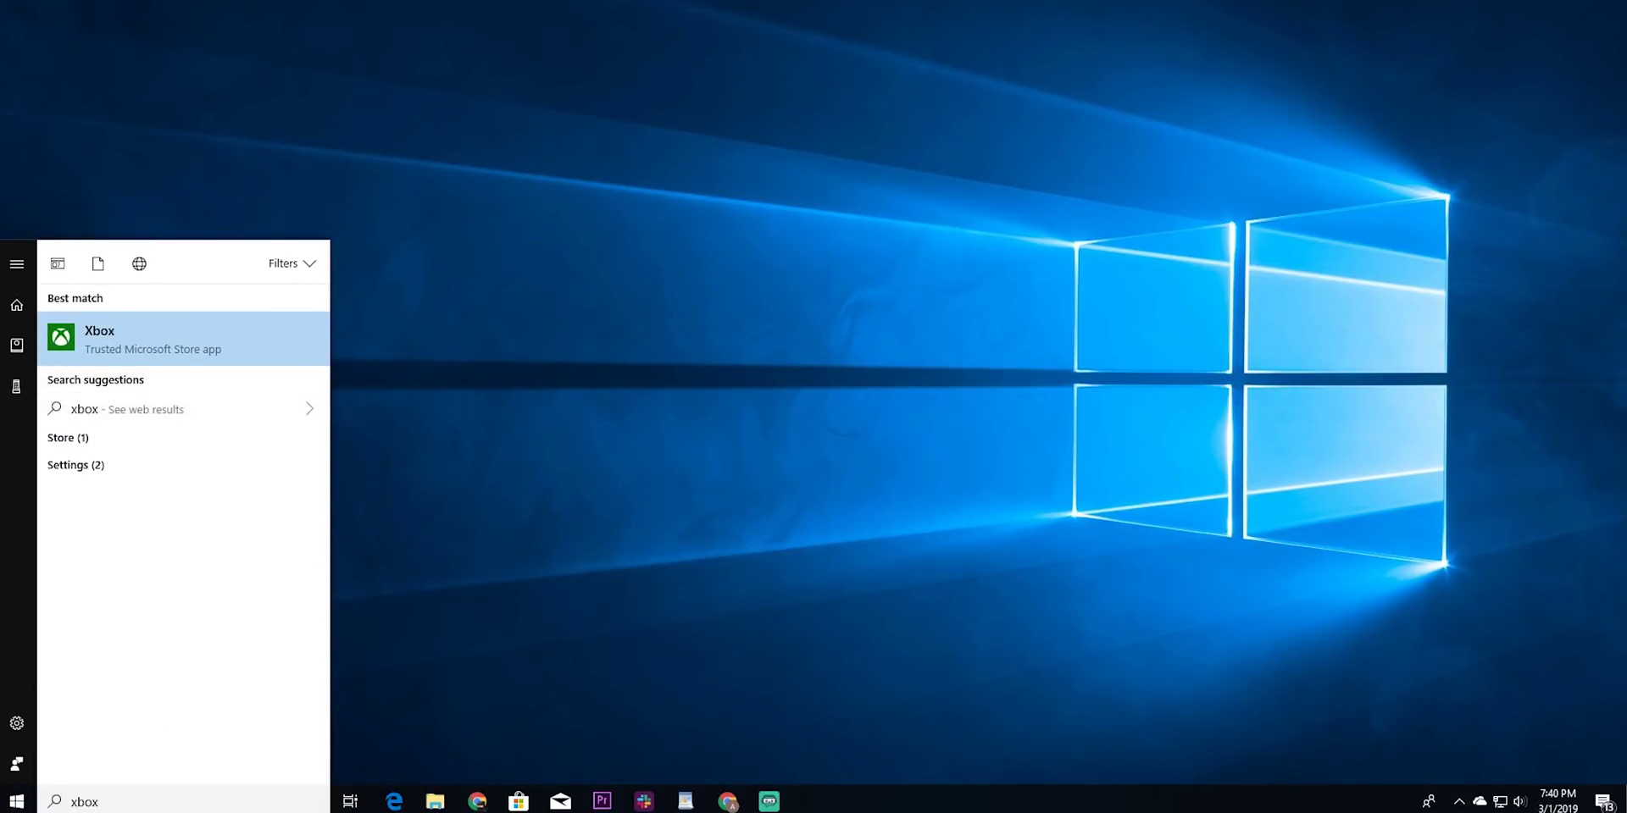
key("Return")
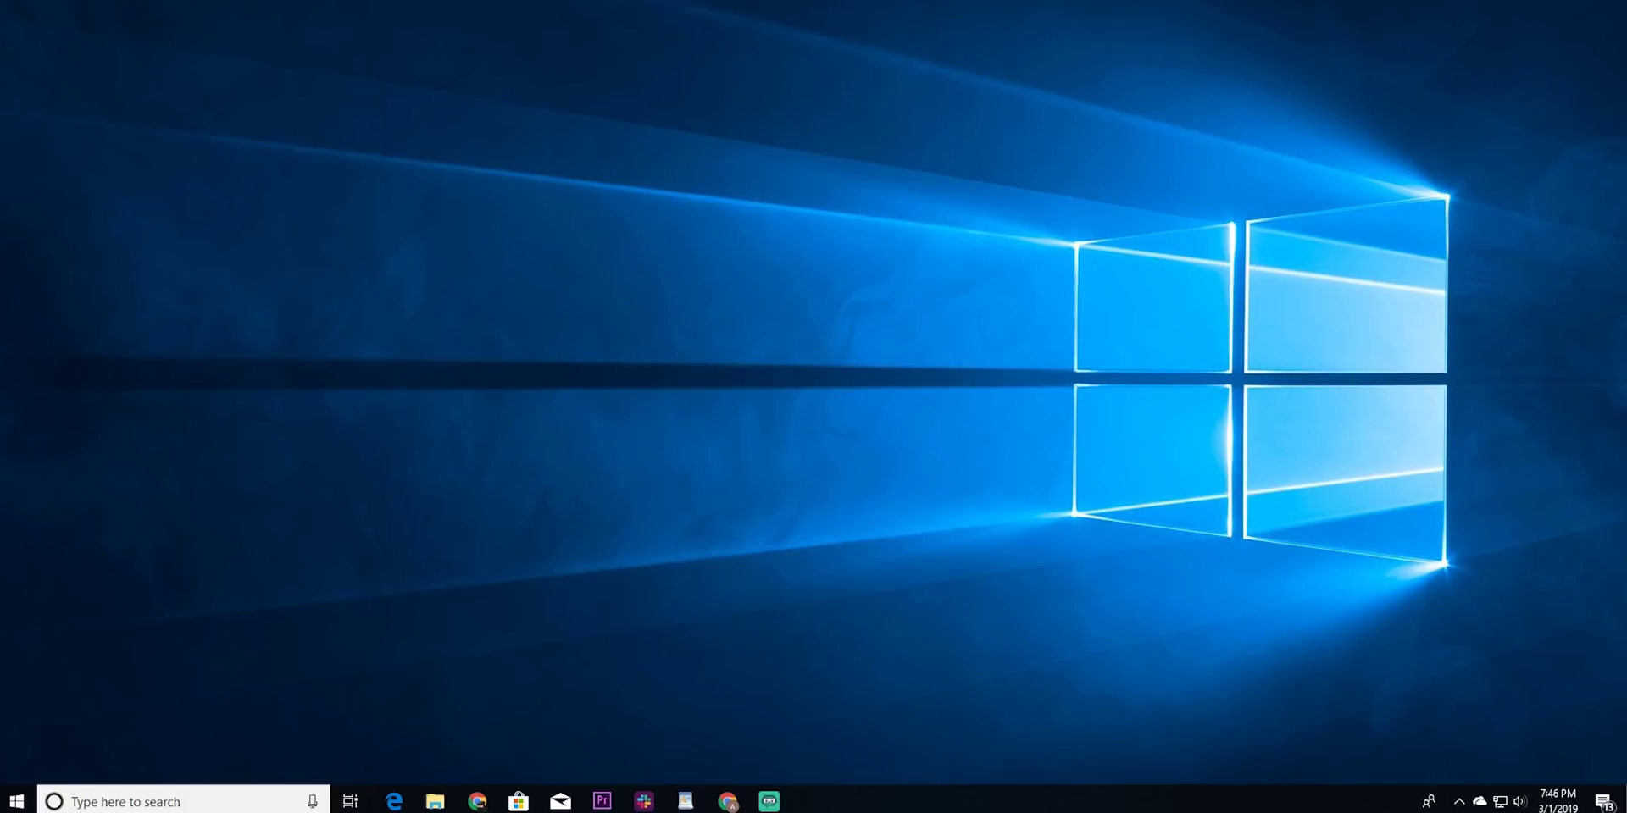
Step: Open Settings and, in the account sign-in options, allow Windows to automatically lock the device when you're away
key("super")
type("s")
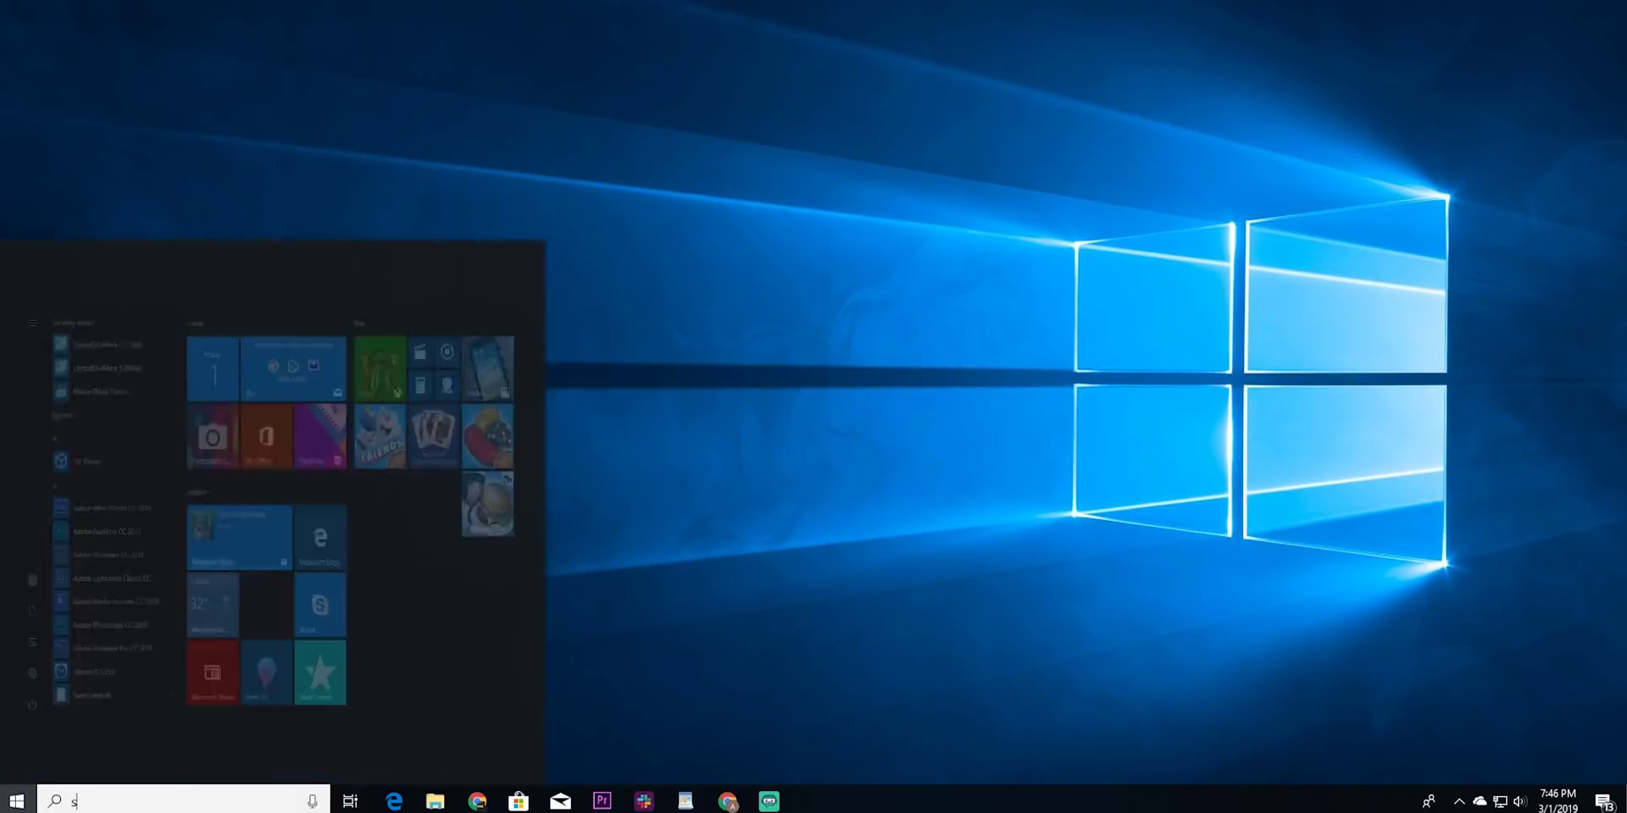
type("etting")
key("Return")
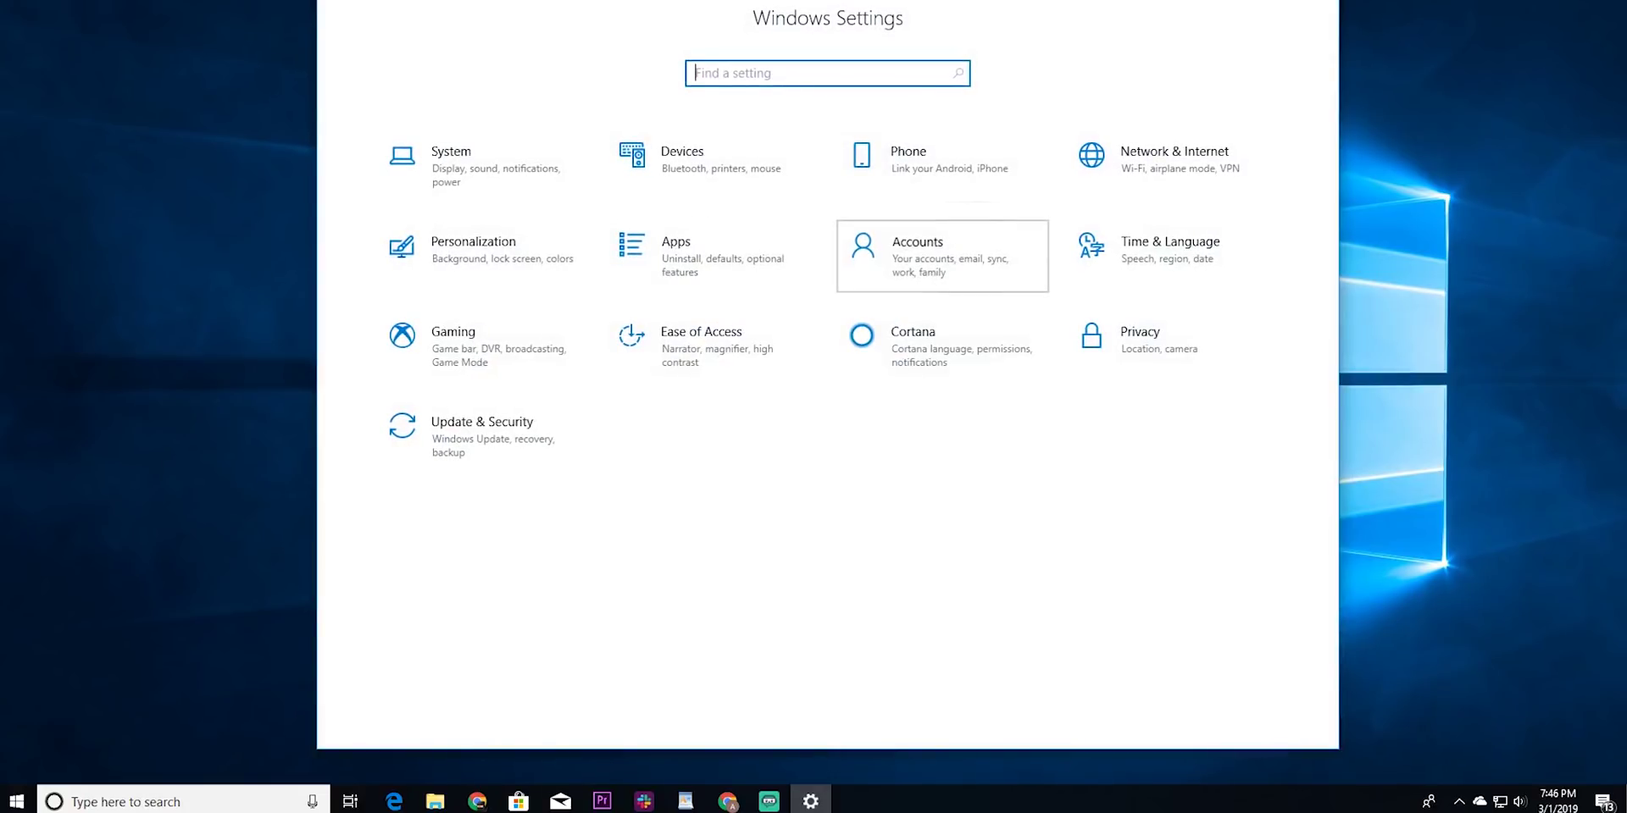
left_click(917, 249)
left_click(401, 219)
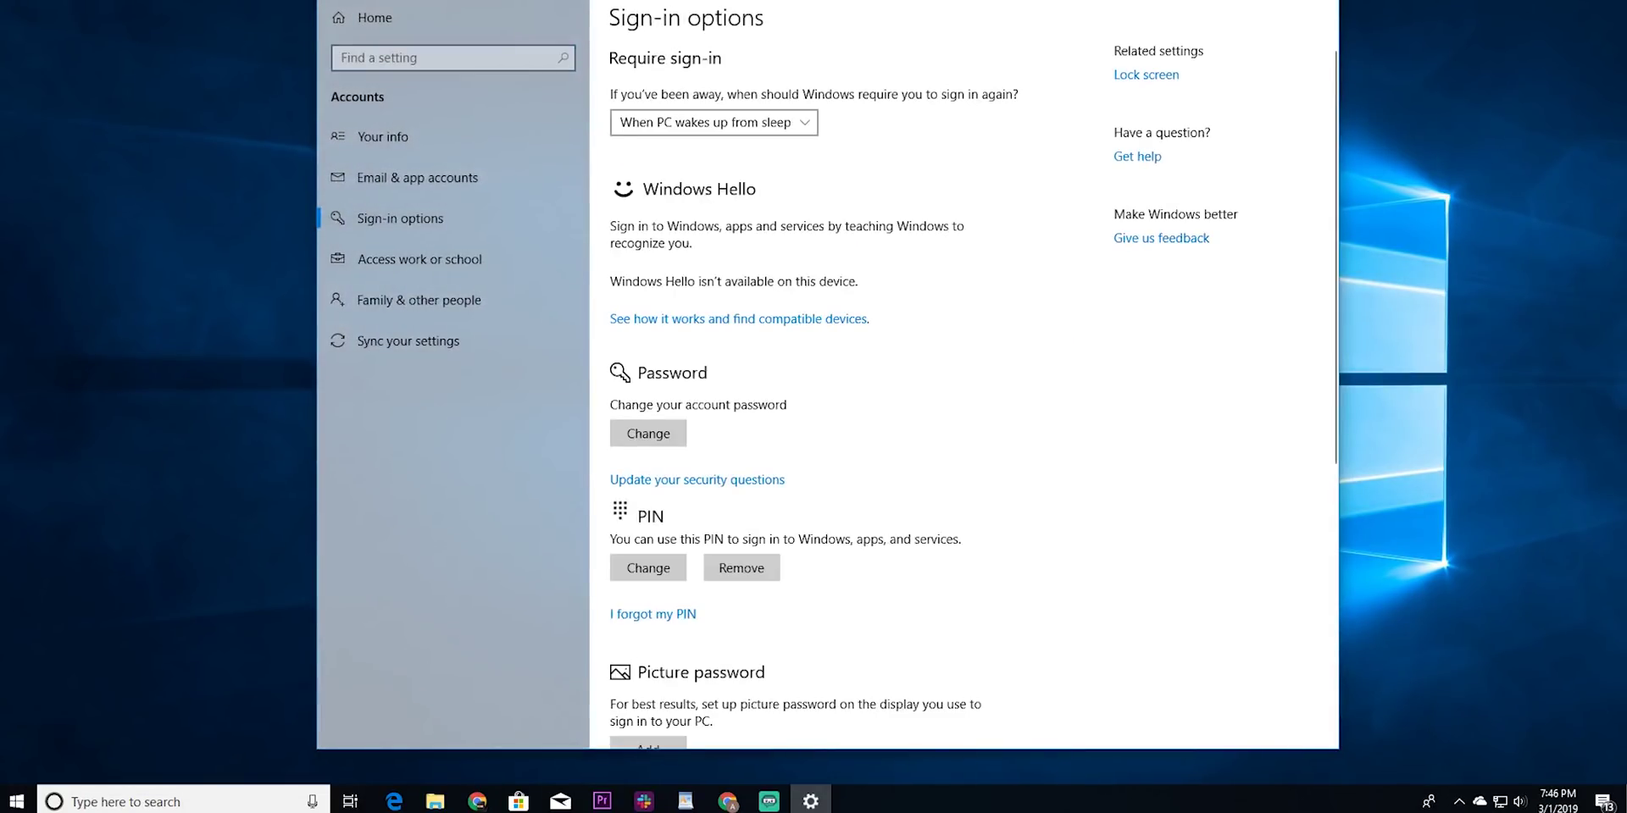
scroll(972, 389, "down", 5)
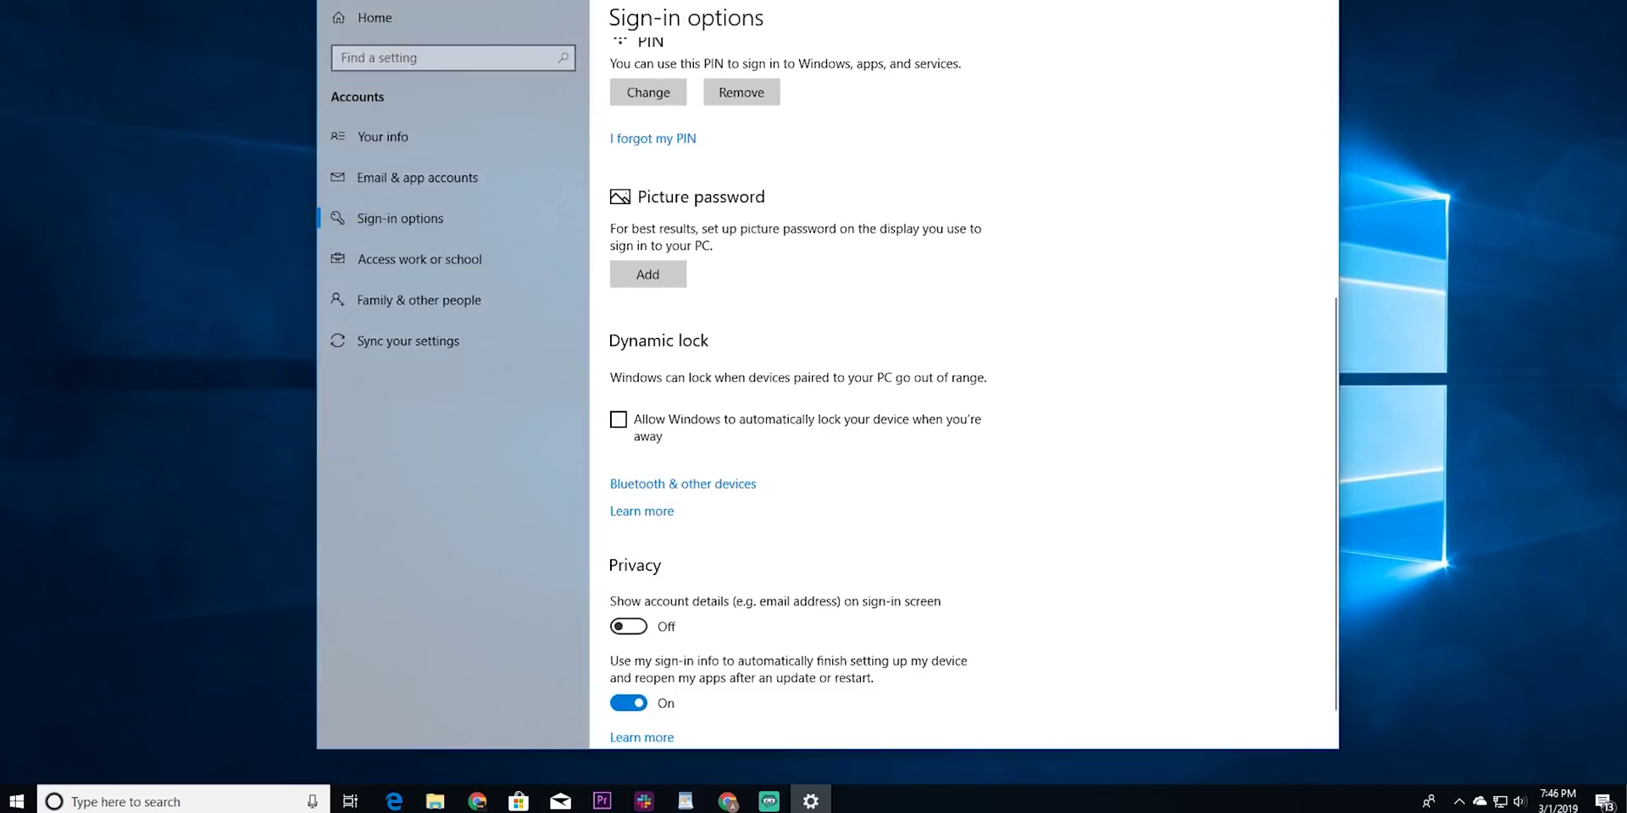
left_click(617, 419)
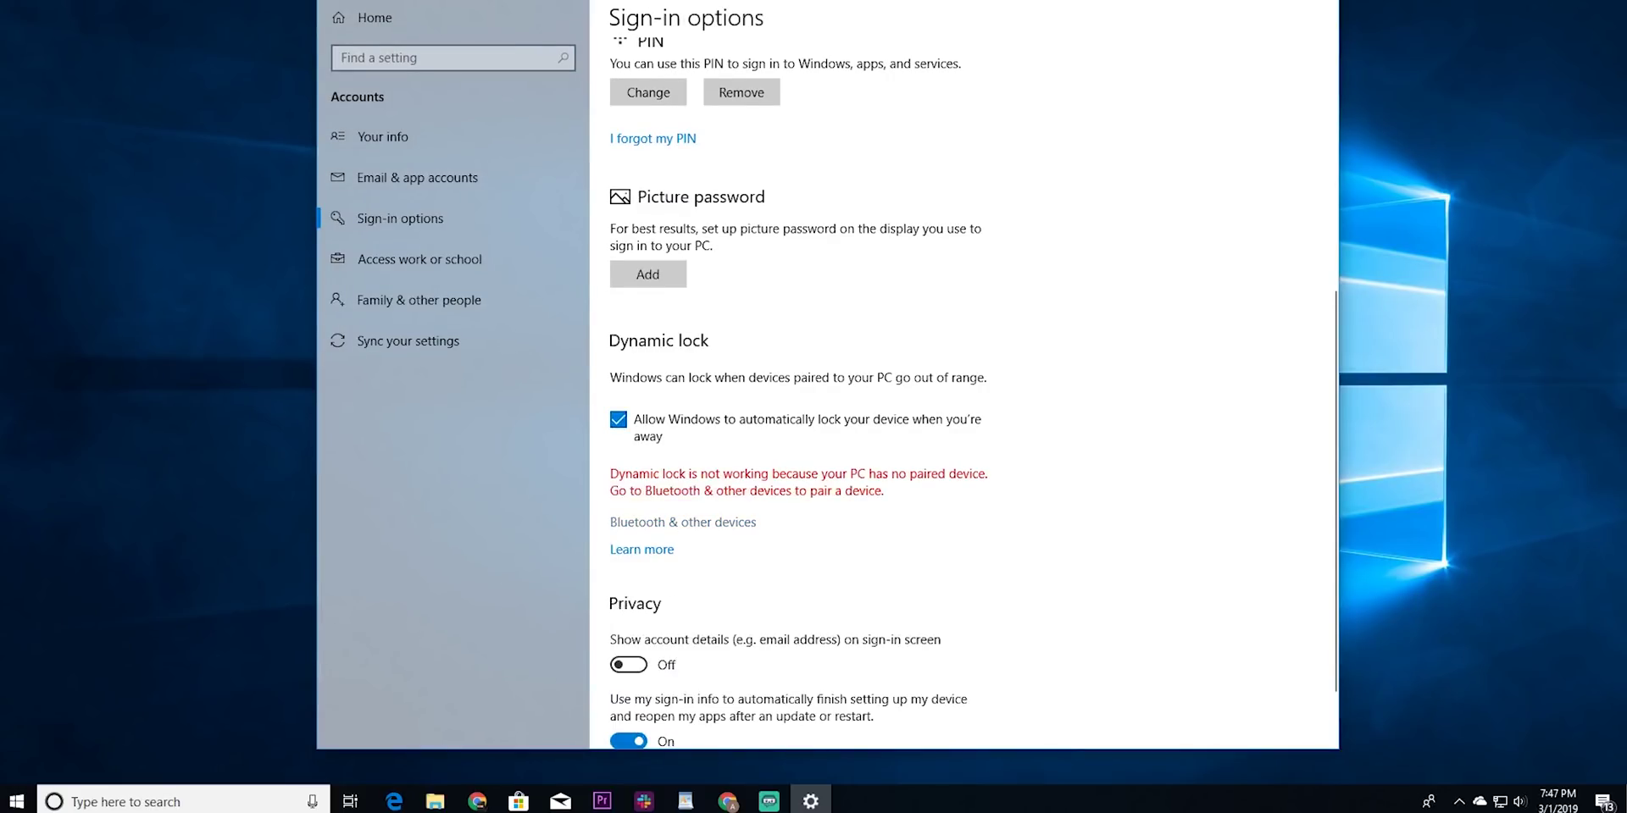
Step: Review the Bluetooth & other devices page linked from Dynamic lock, and close Settings
left_click(682, 521)
scroll(795, 381, "down", 8)
scroll(796, 266, "up", 10)
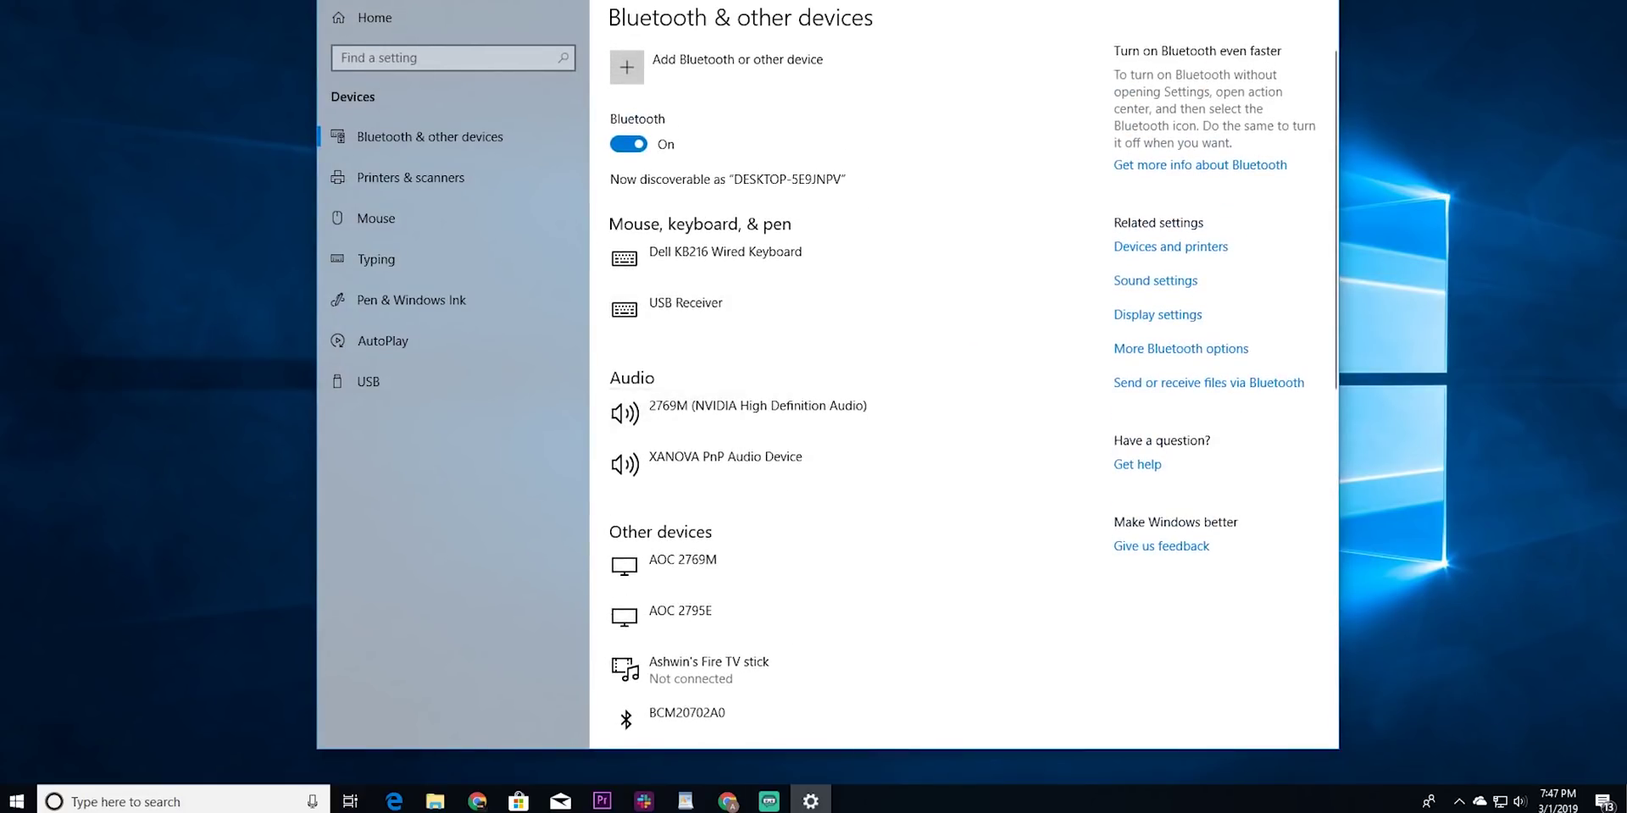
key("alt+F4")
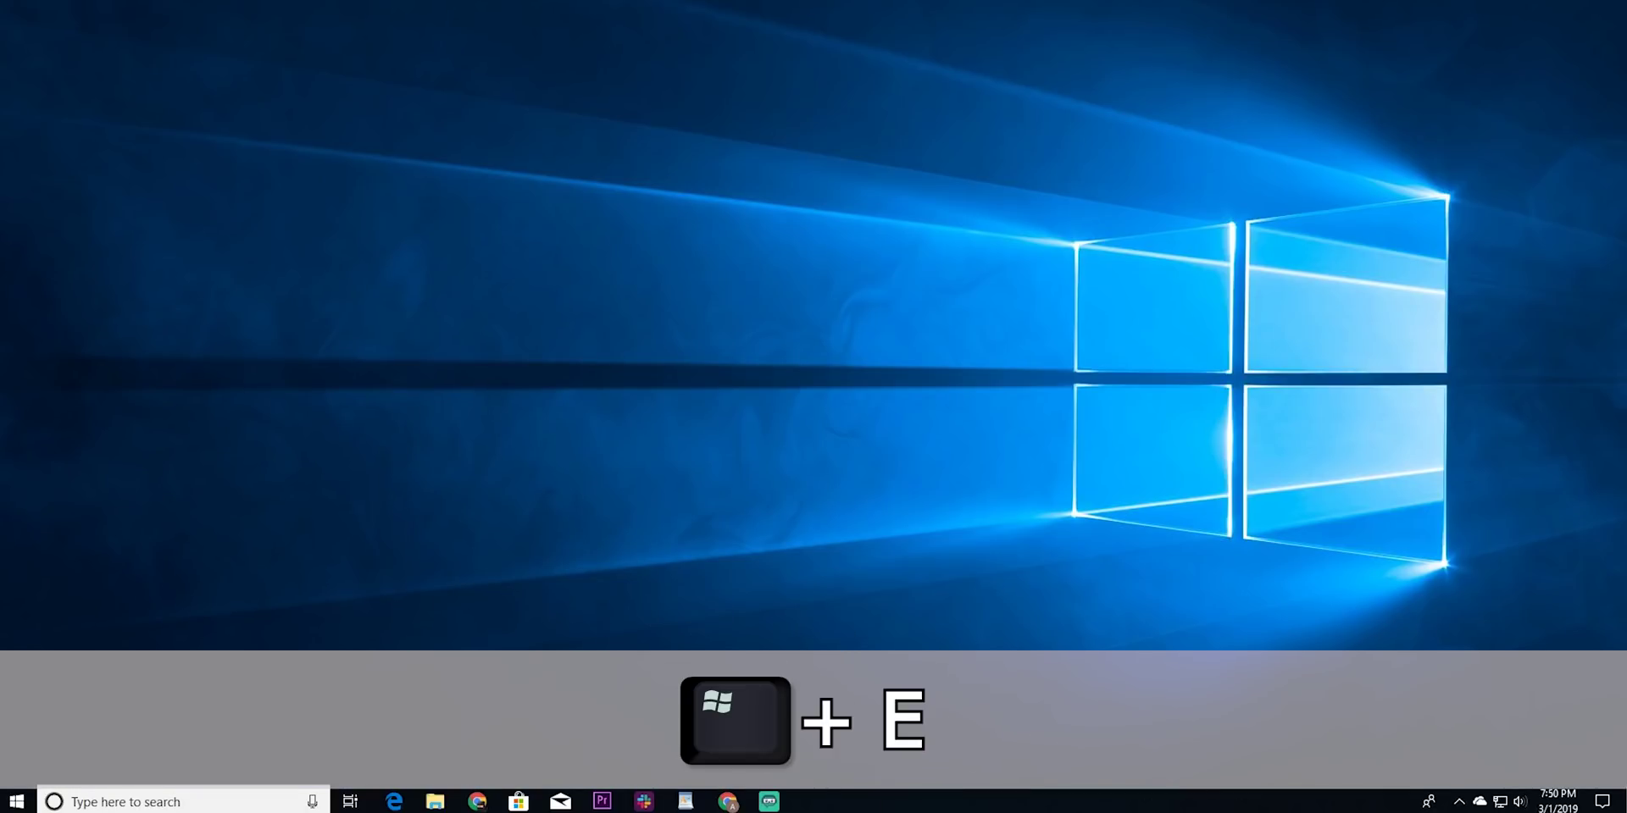
Step: Open File Explorer, and open and close the Run dialog
key("super+e")
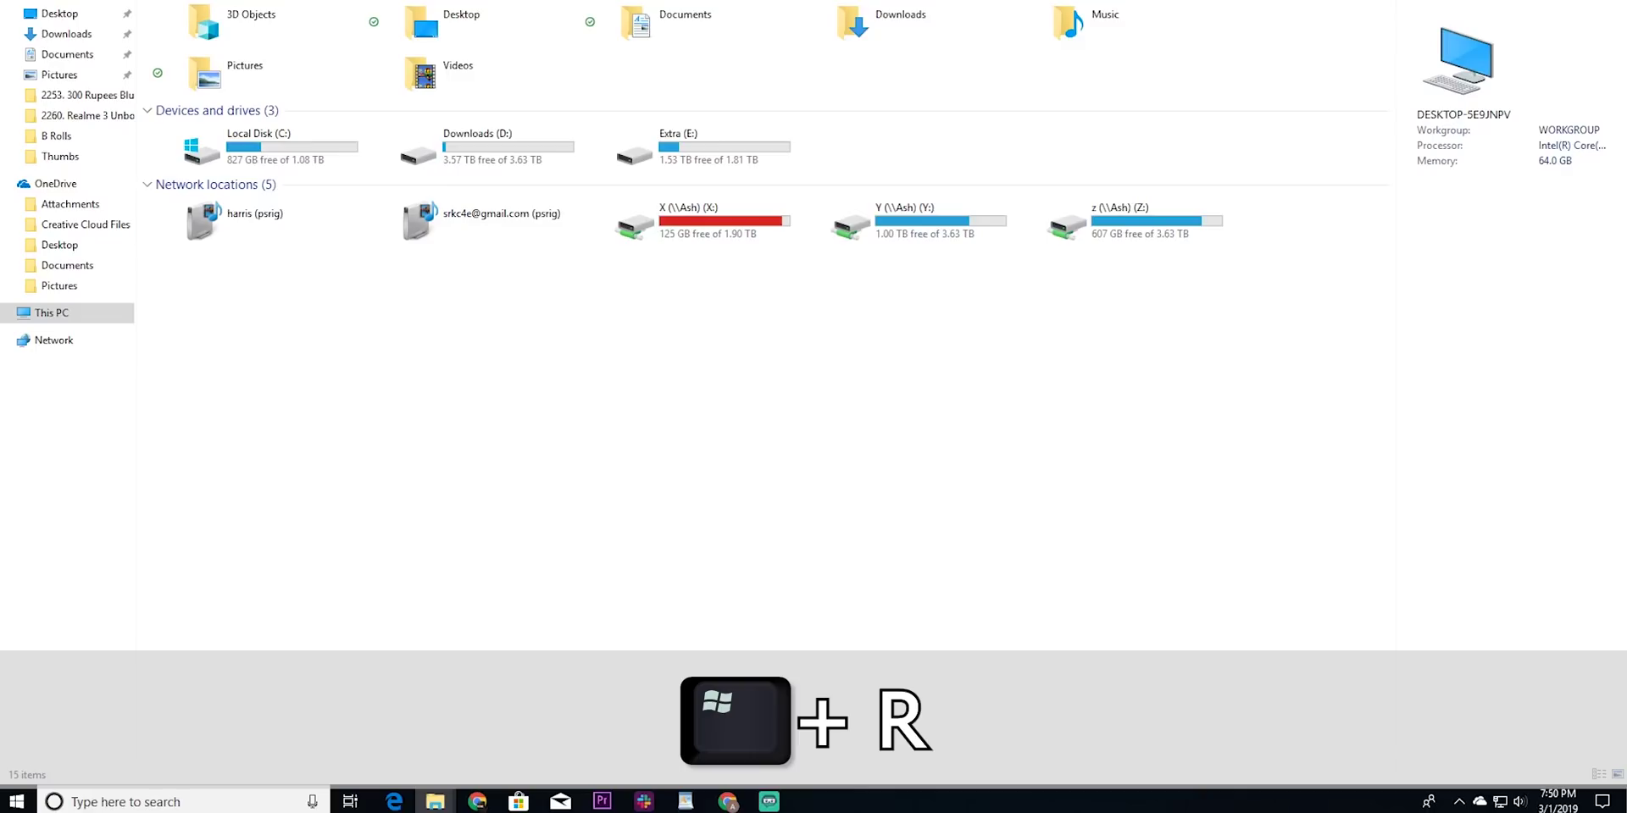
key("super+r")
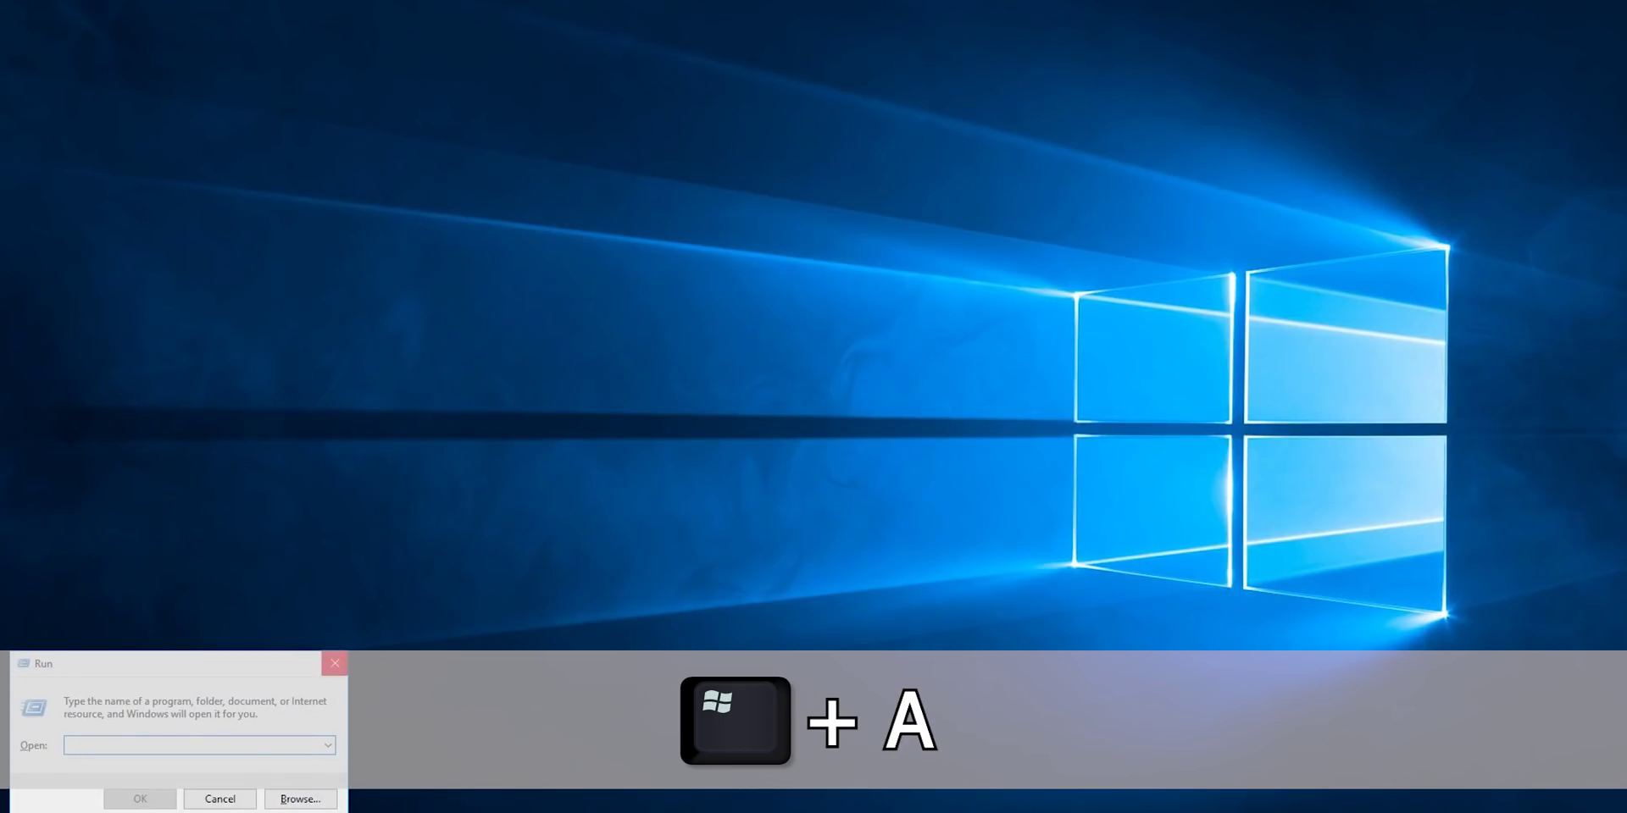
left_click(334, 663)
Step: Open the Action Center to view its quick actions, and dismiss it
key("super+a")
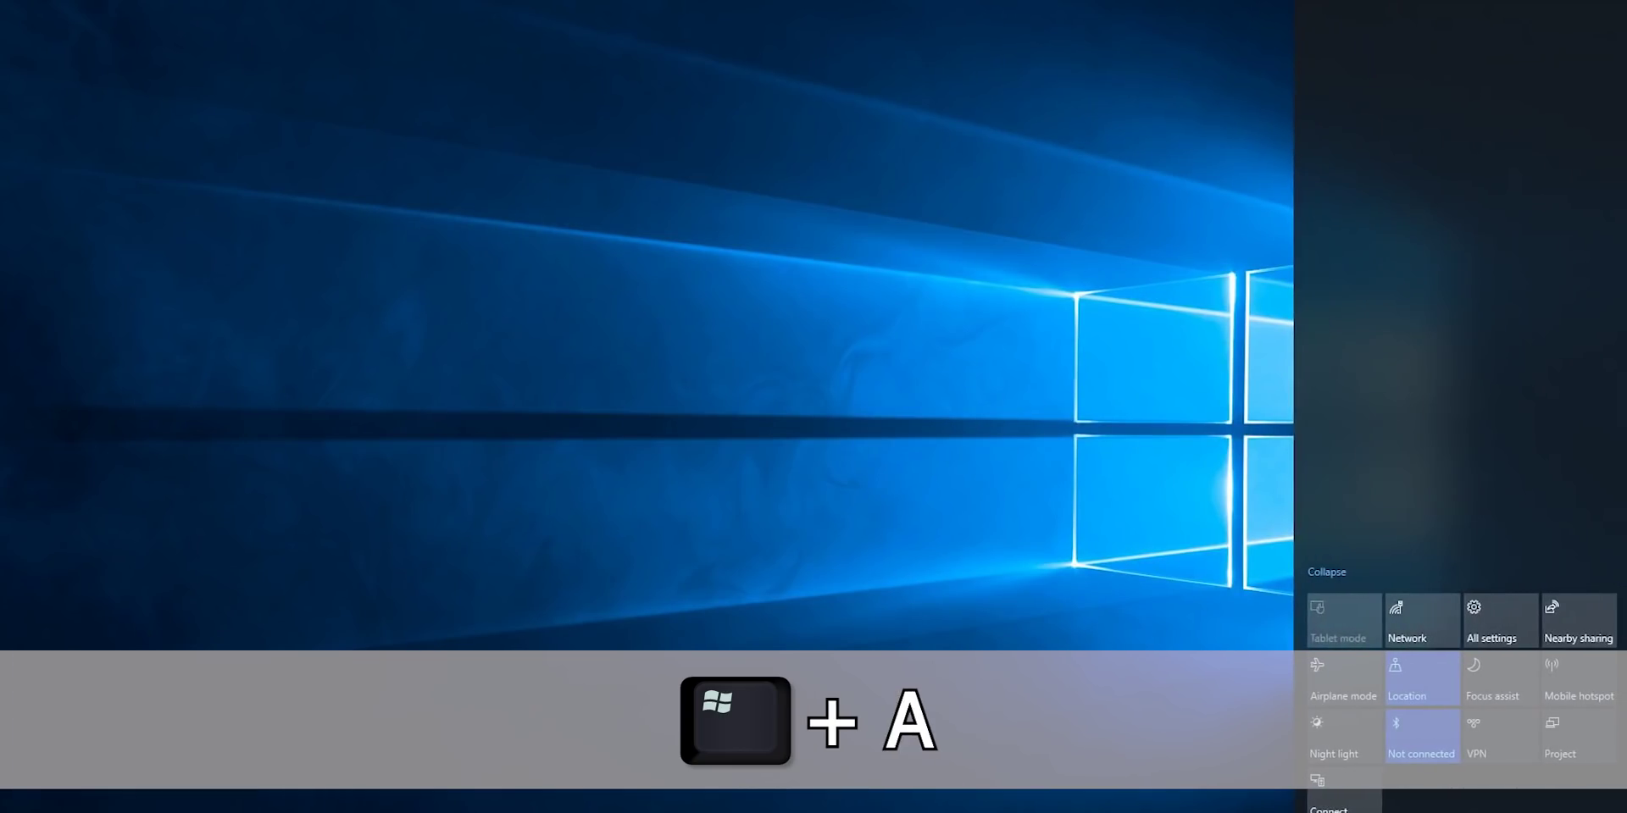
key("Escape")
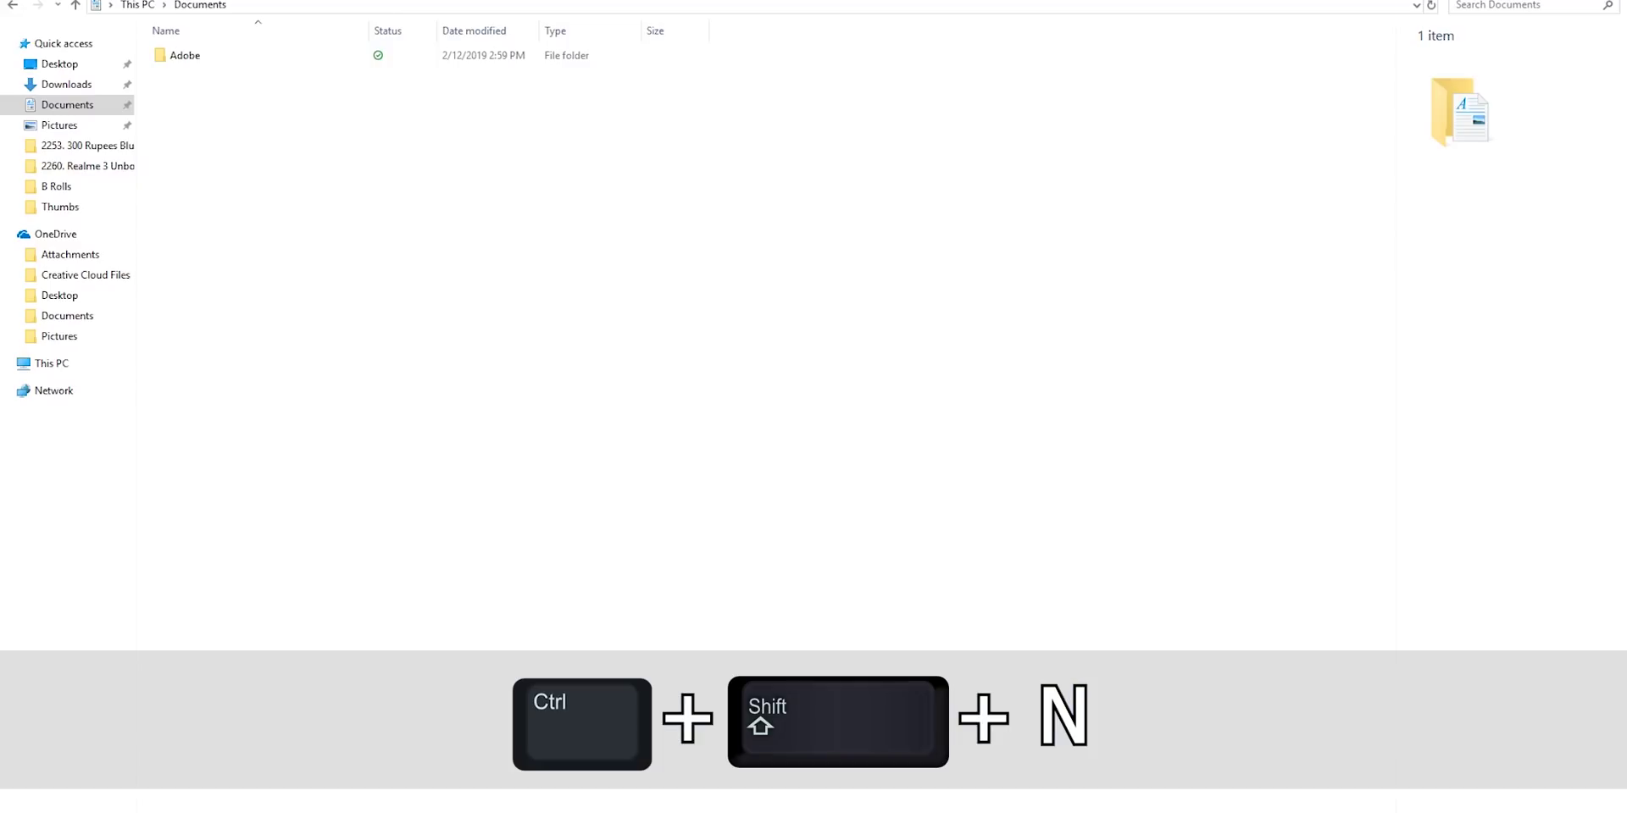
Step: Create a new folder in Documents, keeping the default name
key("ctrl+shift+n")
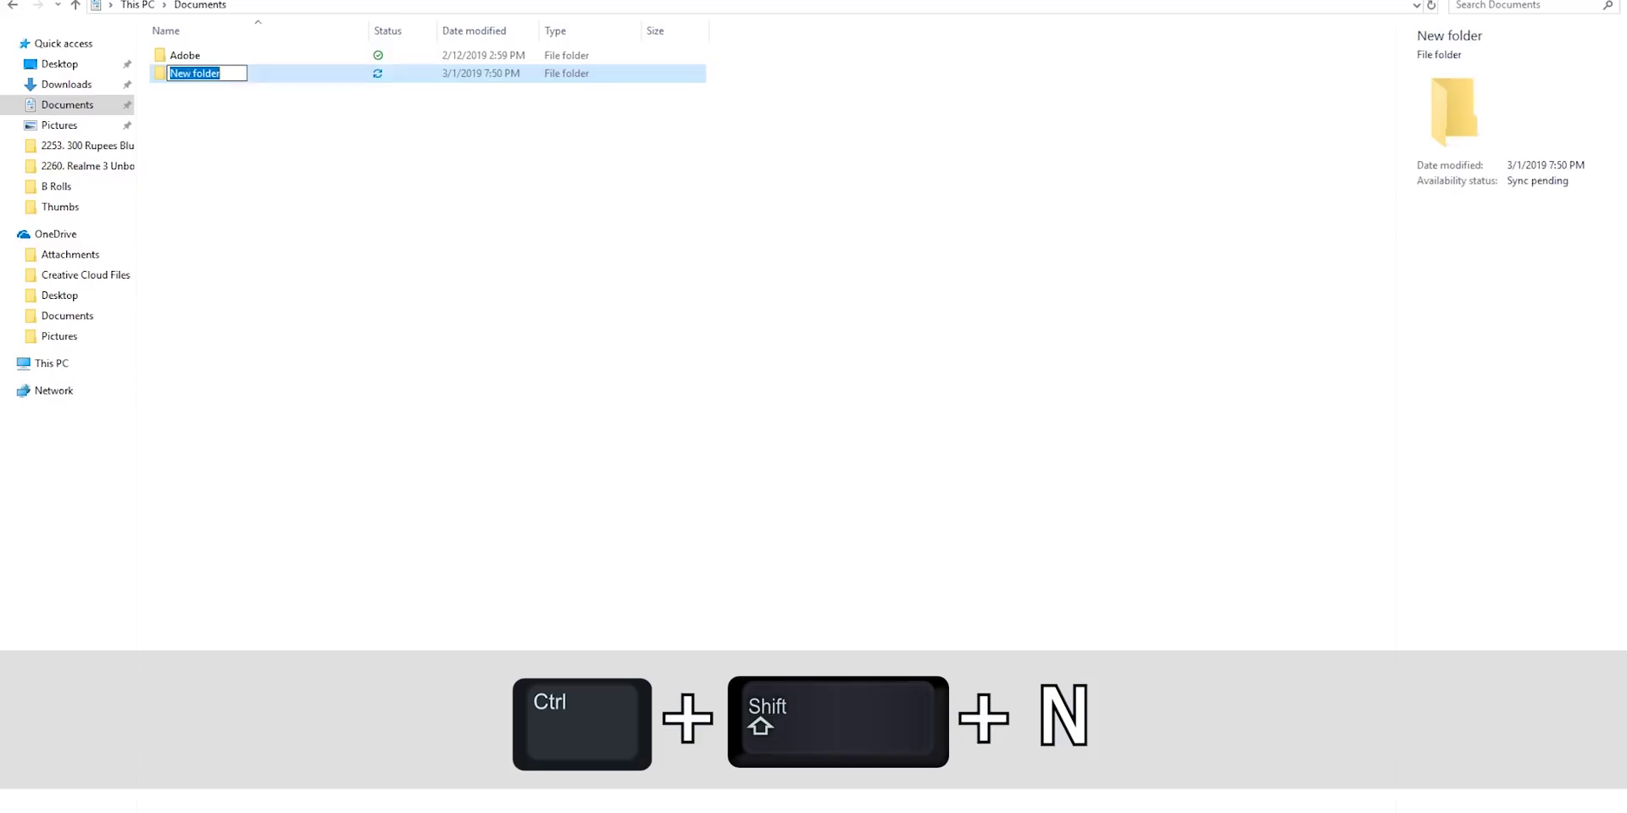
key("Return")
Step: View the running processes in Task Manager, and close it and the Documents window
key("ctrl+shift+Escape")
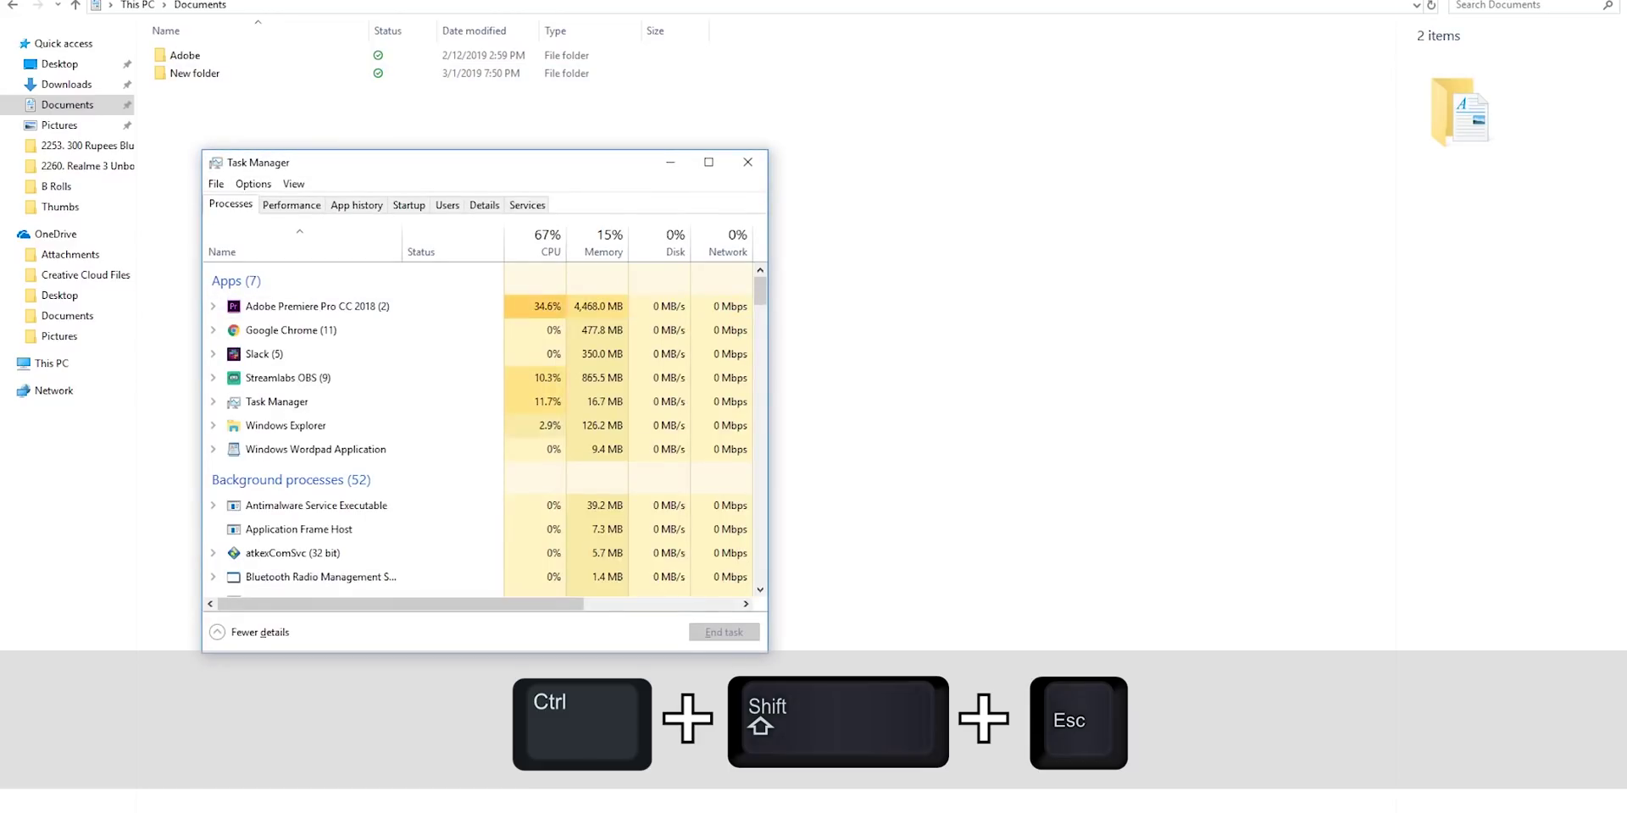
key("alt+F4")
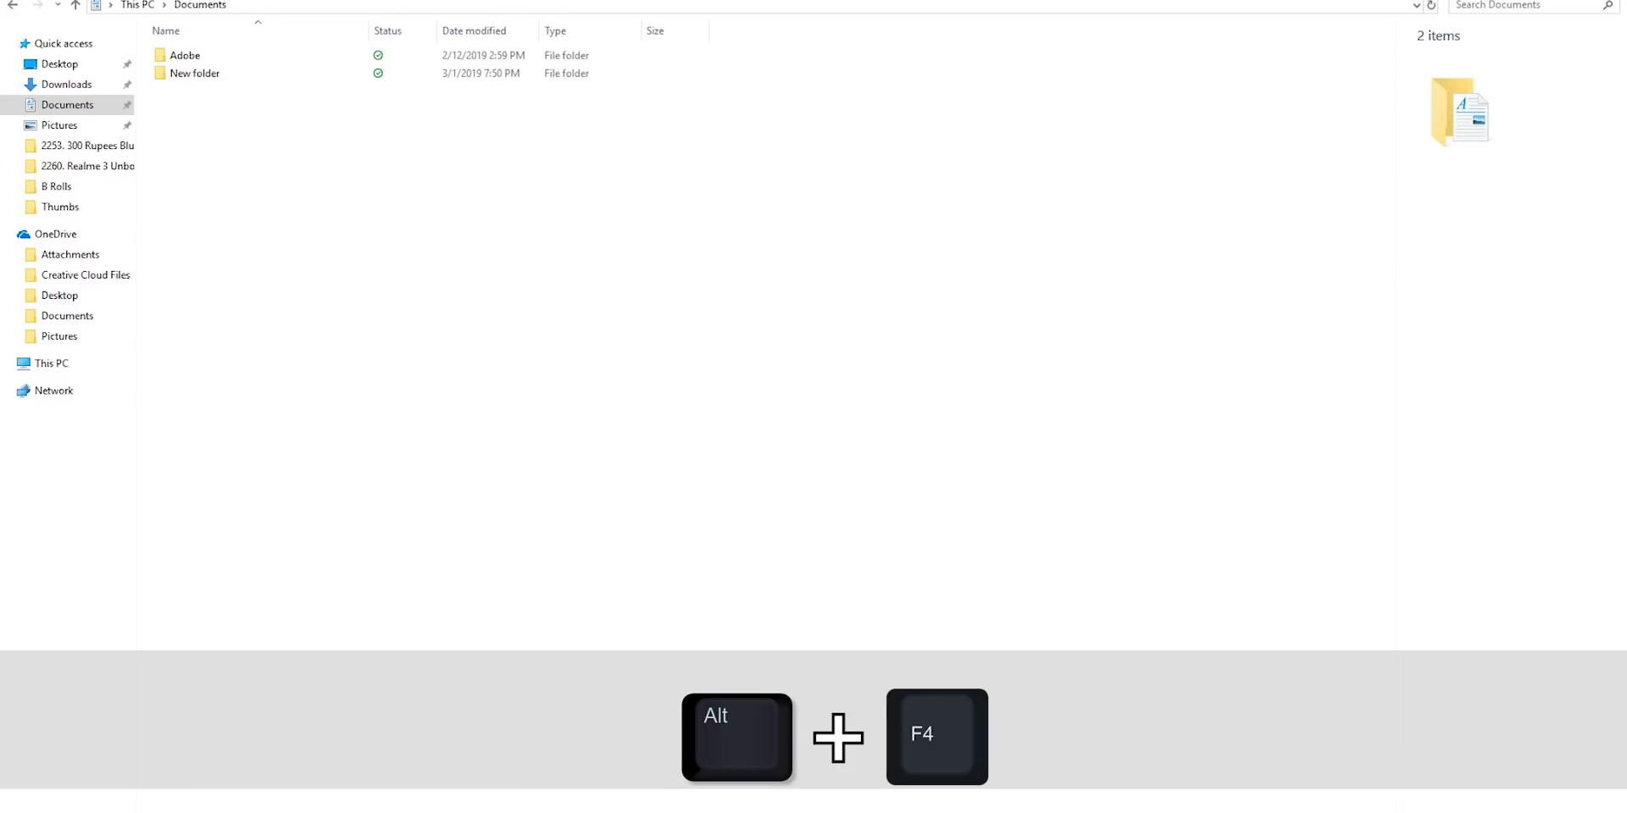
key("alt+F4")
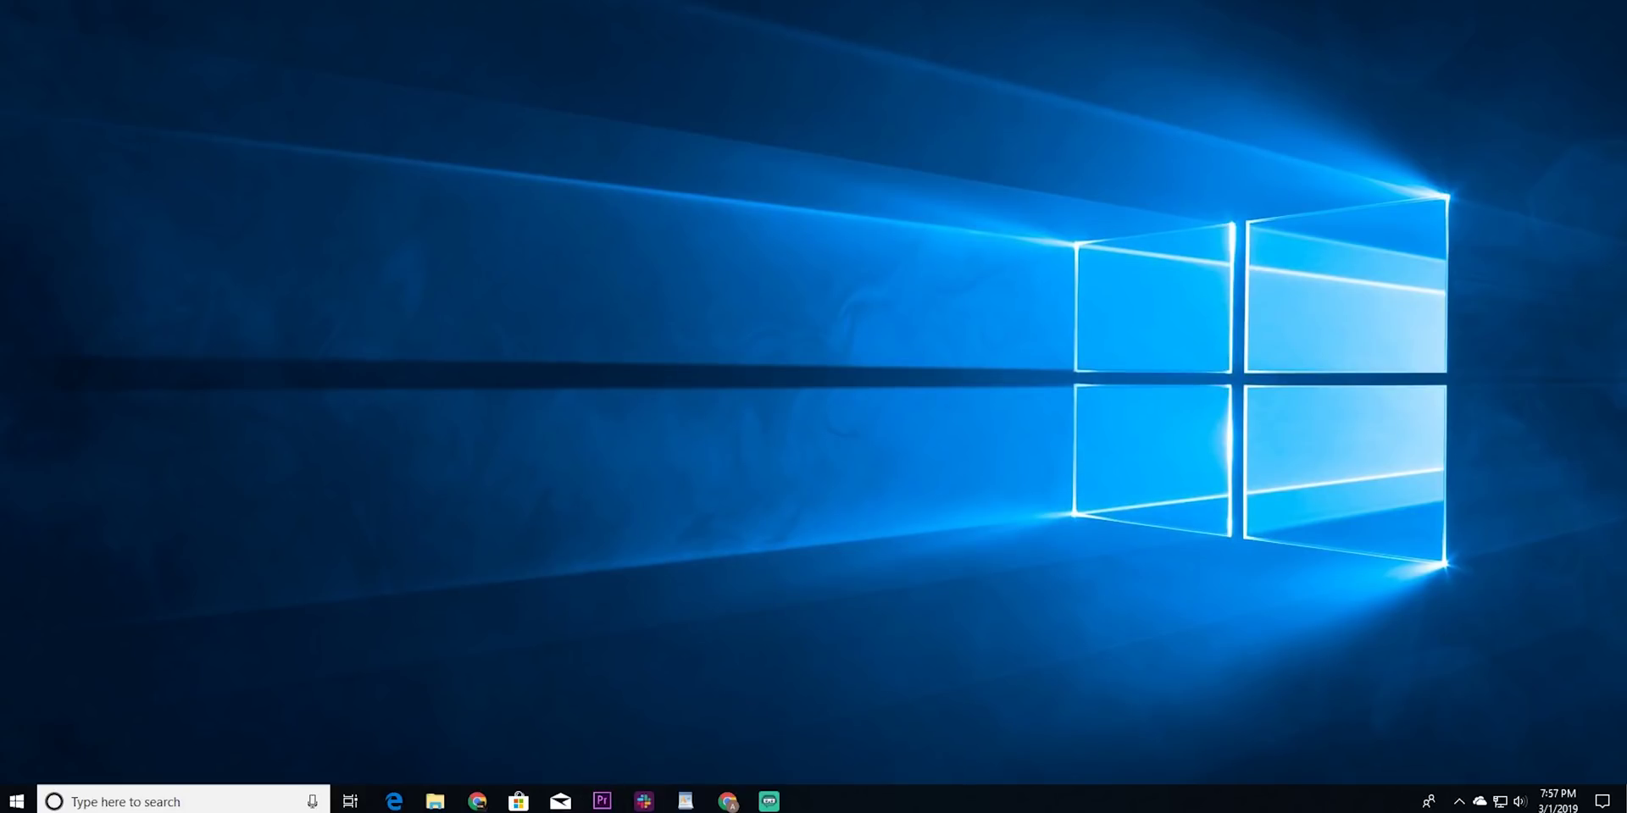
Step: Open Settings and set the default app mode to Dark in the Personalization color options
key("super")
type("se")
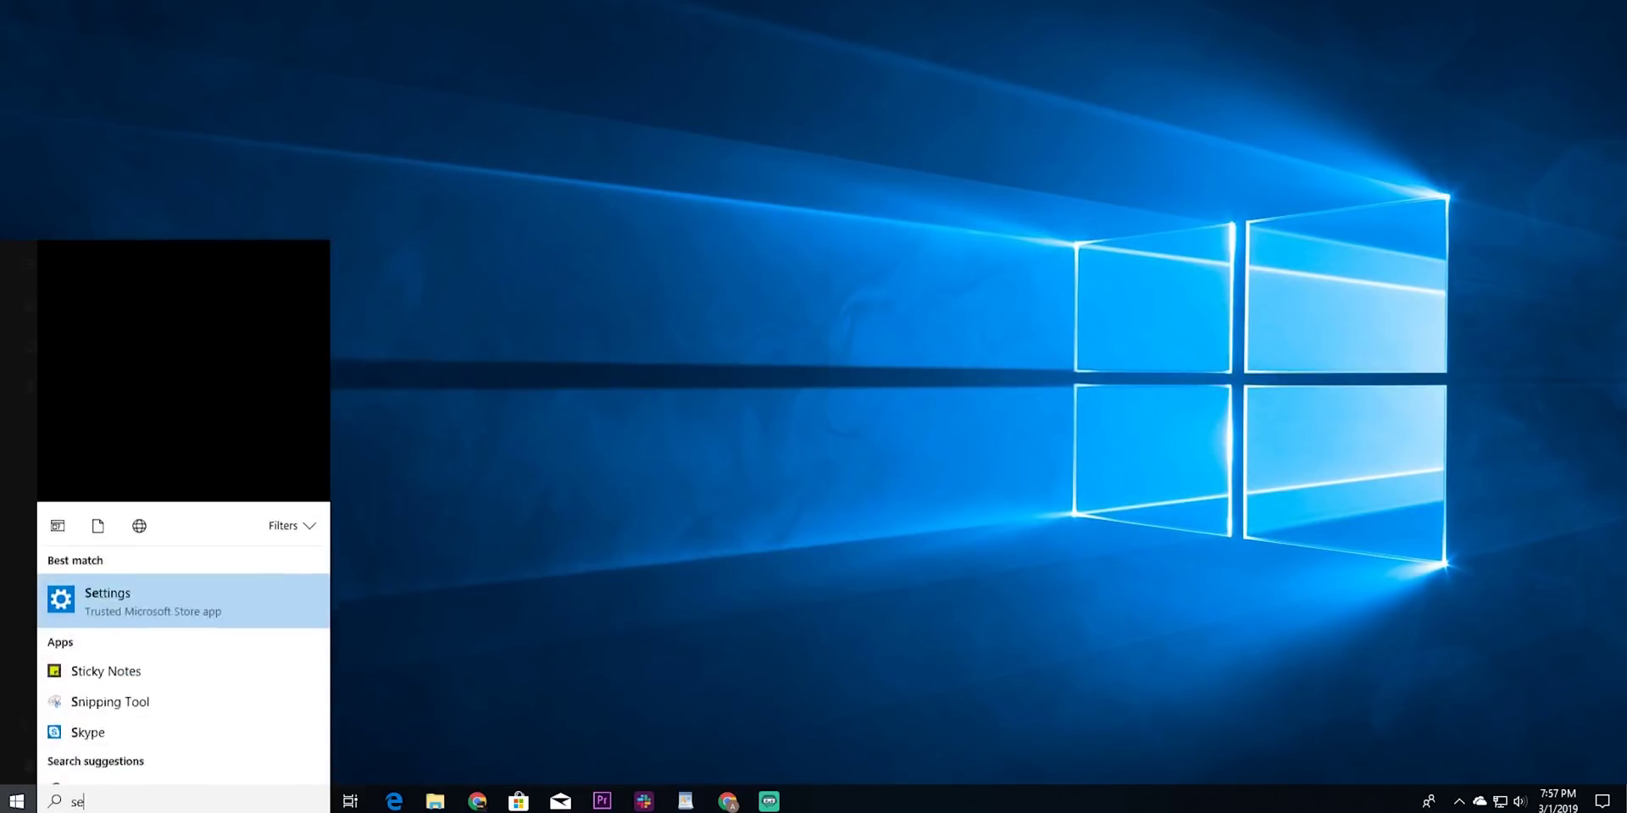
type("tting")
key("Return")
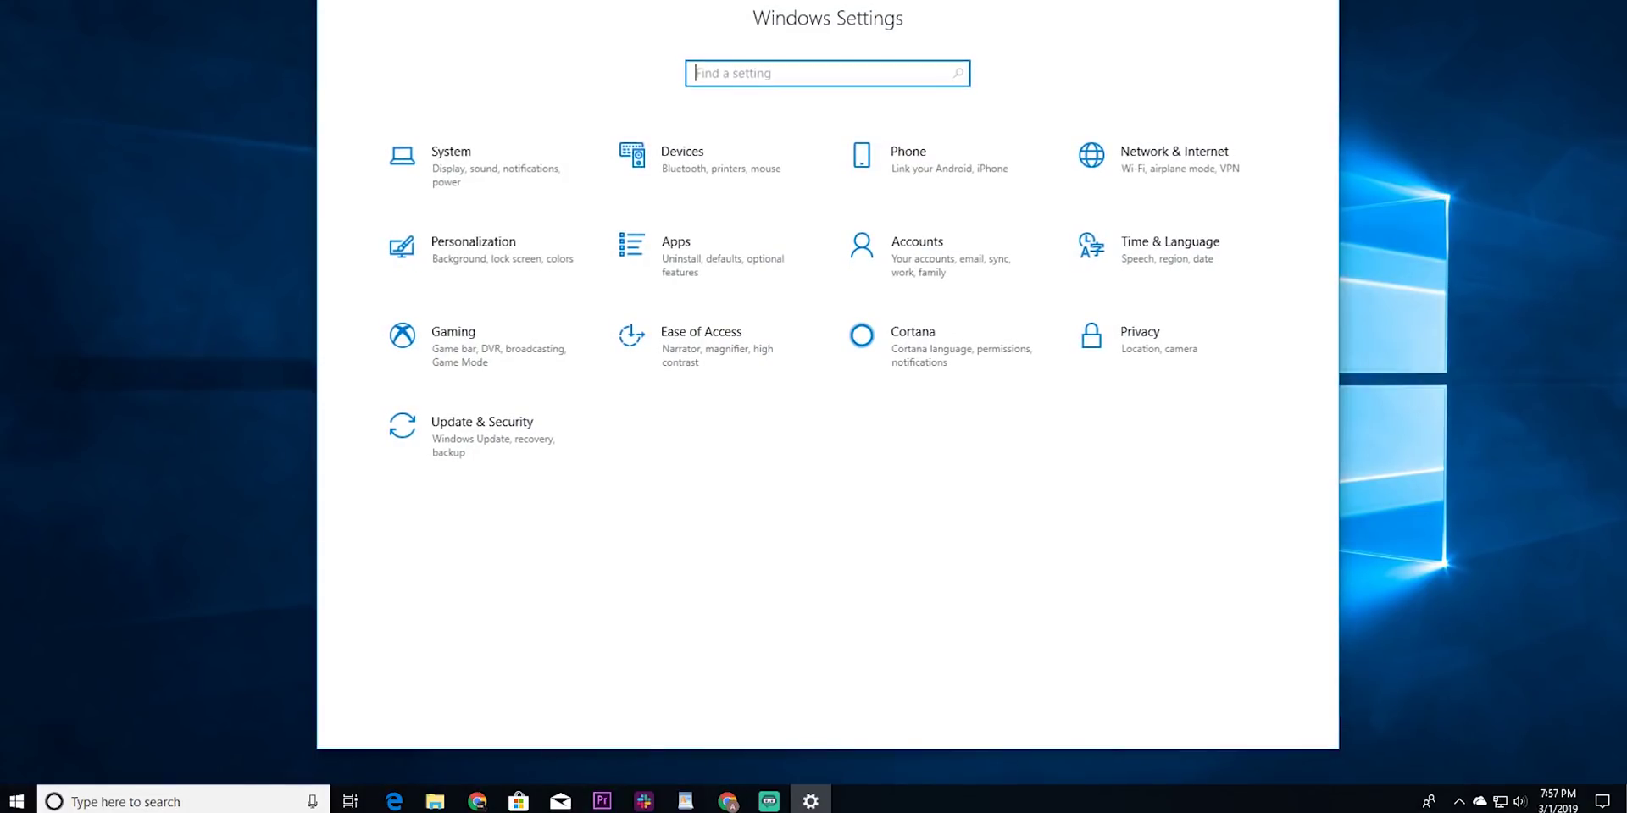
left_click(555, 268)
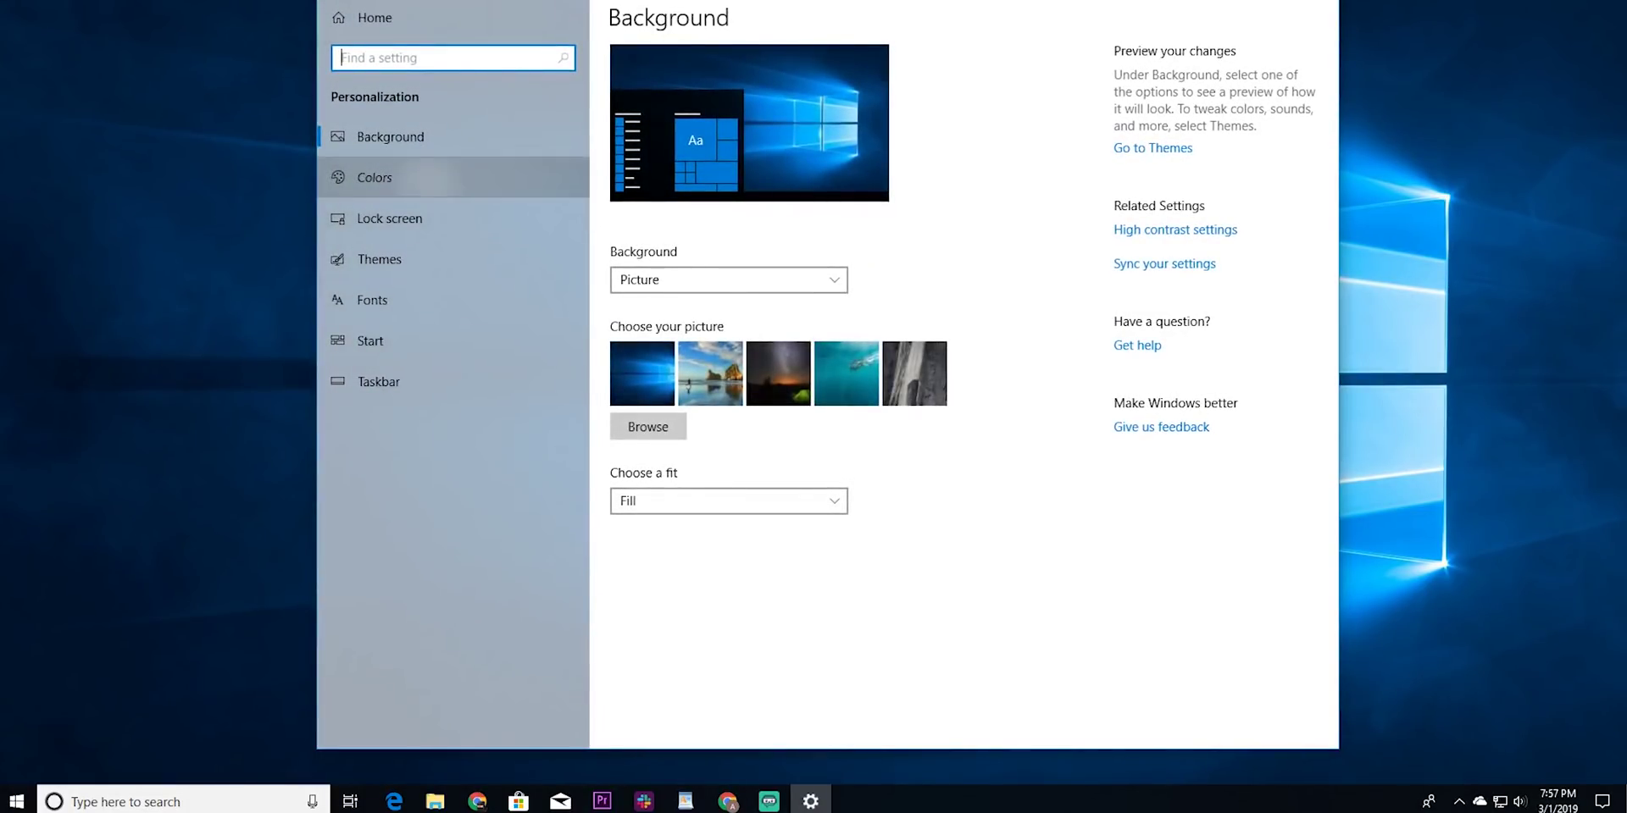
left_click(375, 178)
scroll(762, 381, "down", 5)
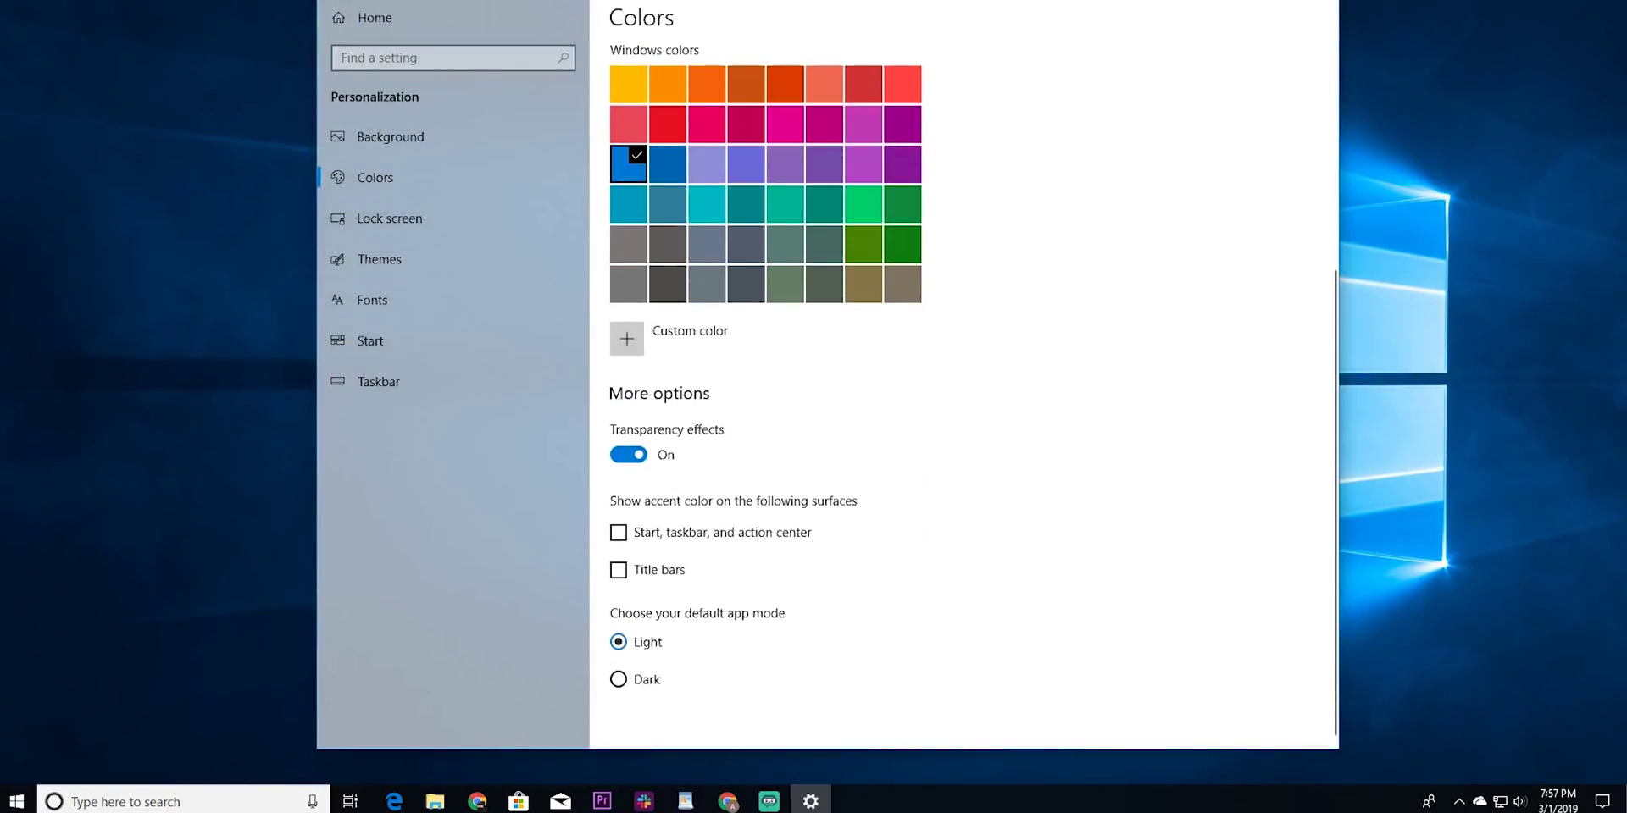
left_click(618, 680)
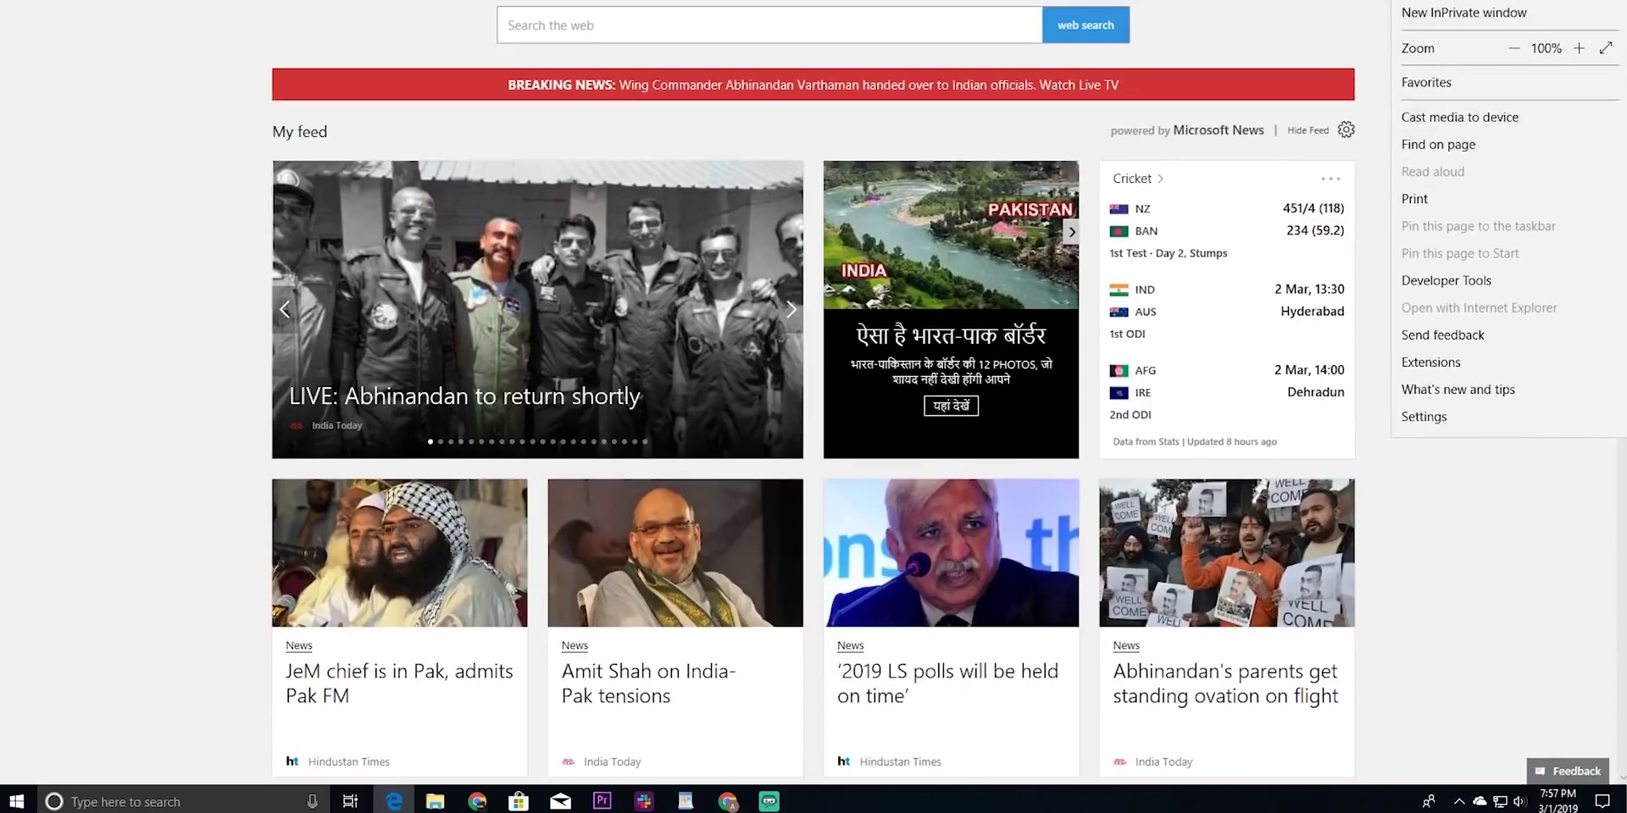
Step: Set the Microsoft Edge theme to Dark in the browser's settings
left_click(1423, 416)
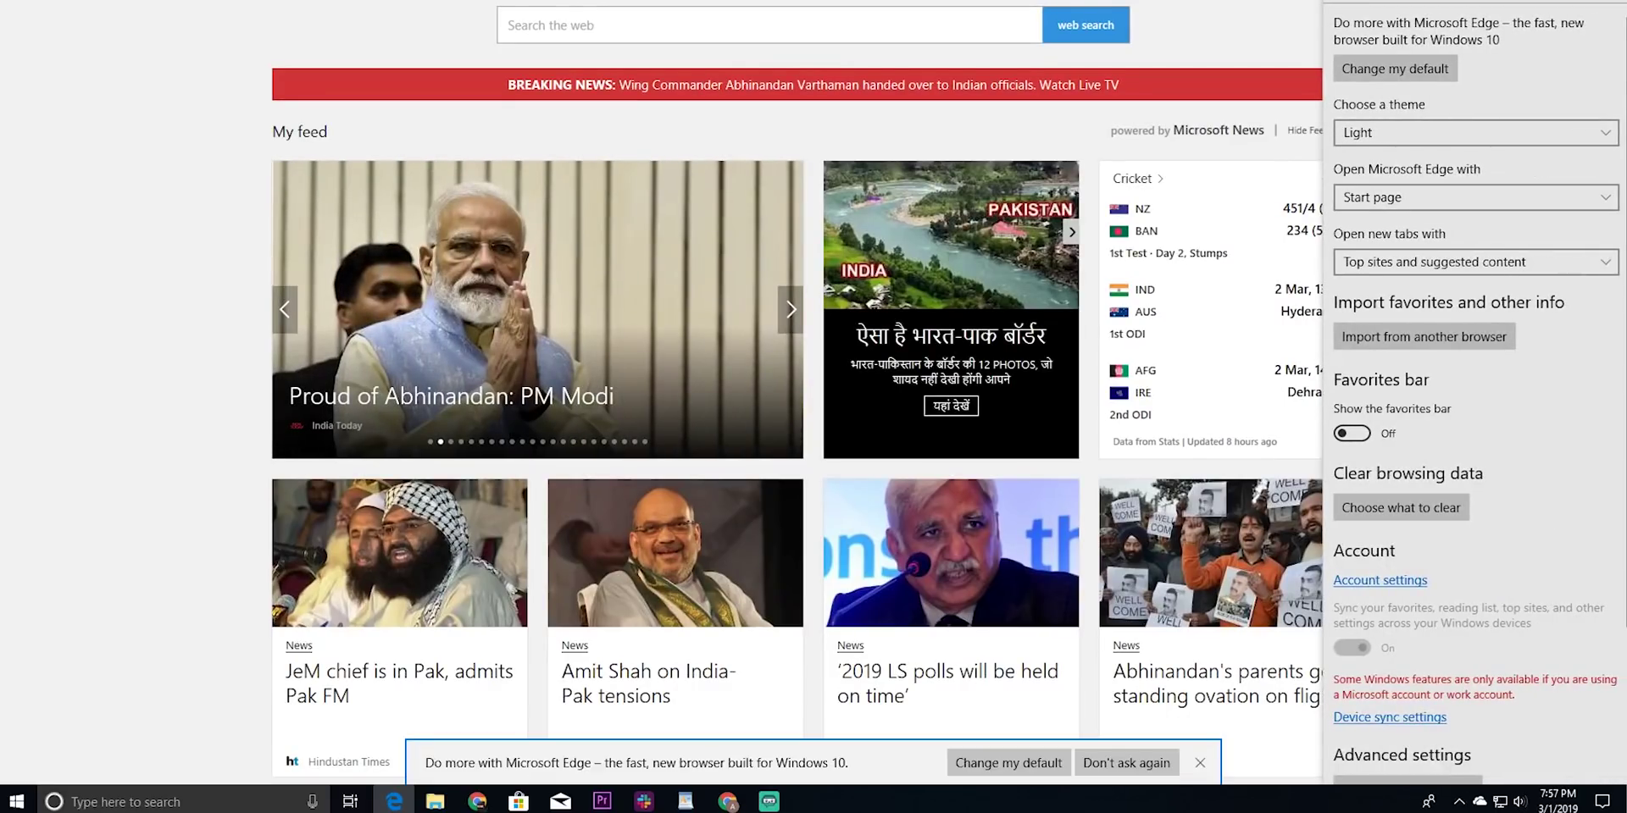
scroll(1474, 398, "down", 2)
scroll(1475, 398, "up", 2)
left_click(1474, 133)
left_click(1390, 160)
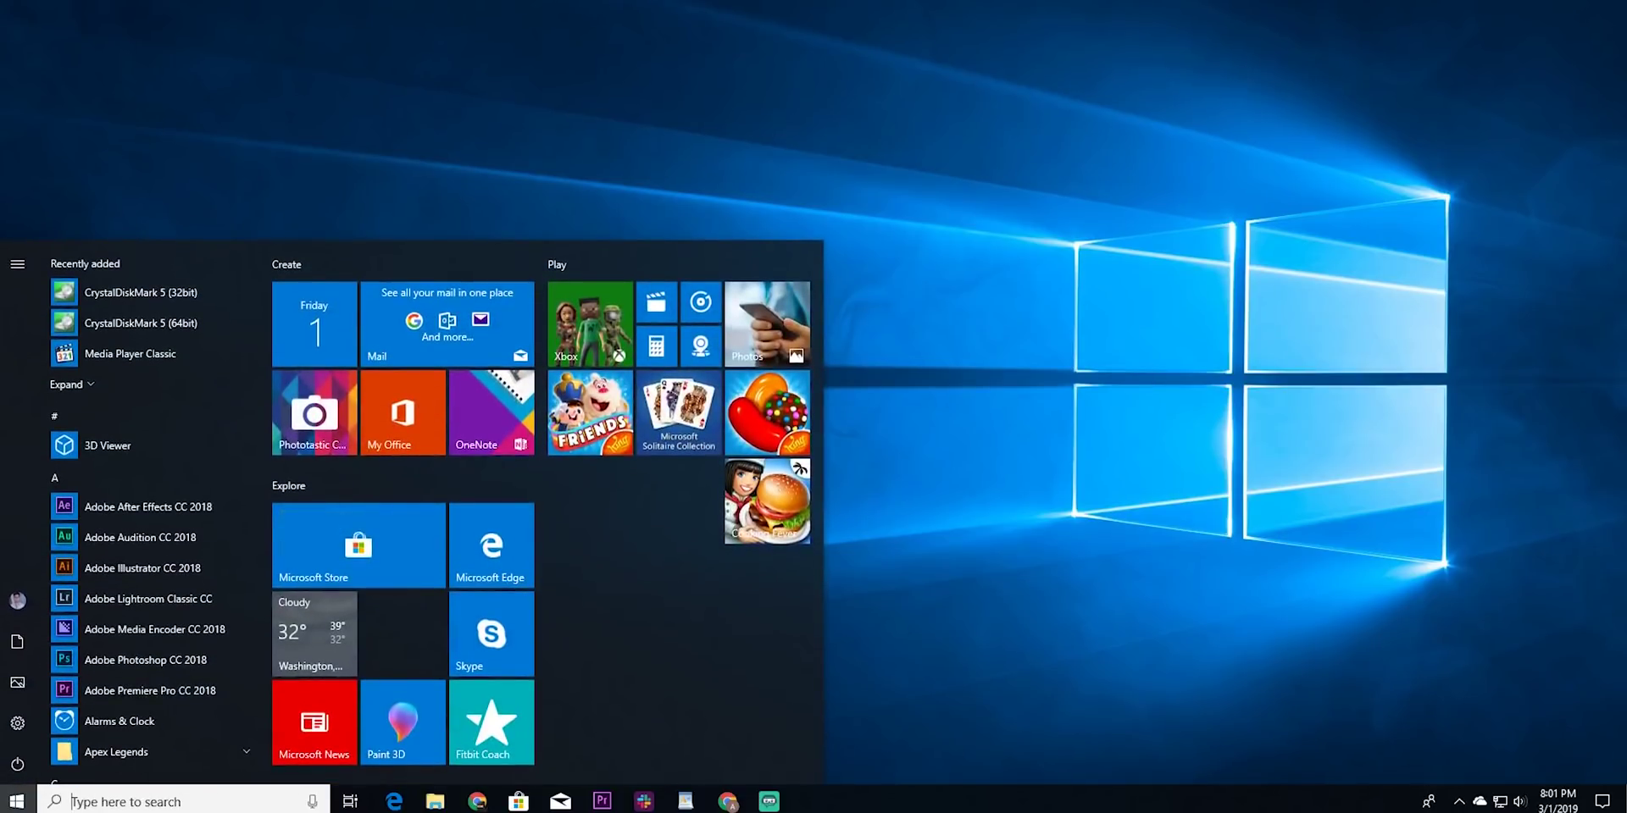
Step: Search Windows for "windows de", open the Windows Defender settings, and show the Virus & threat protection page
type("windo")
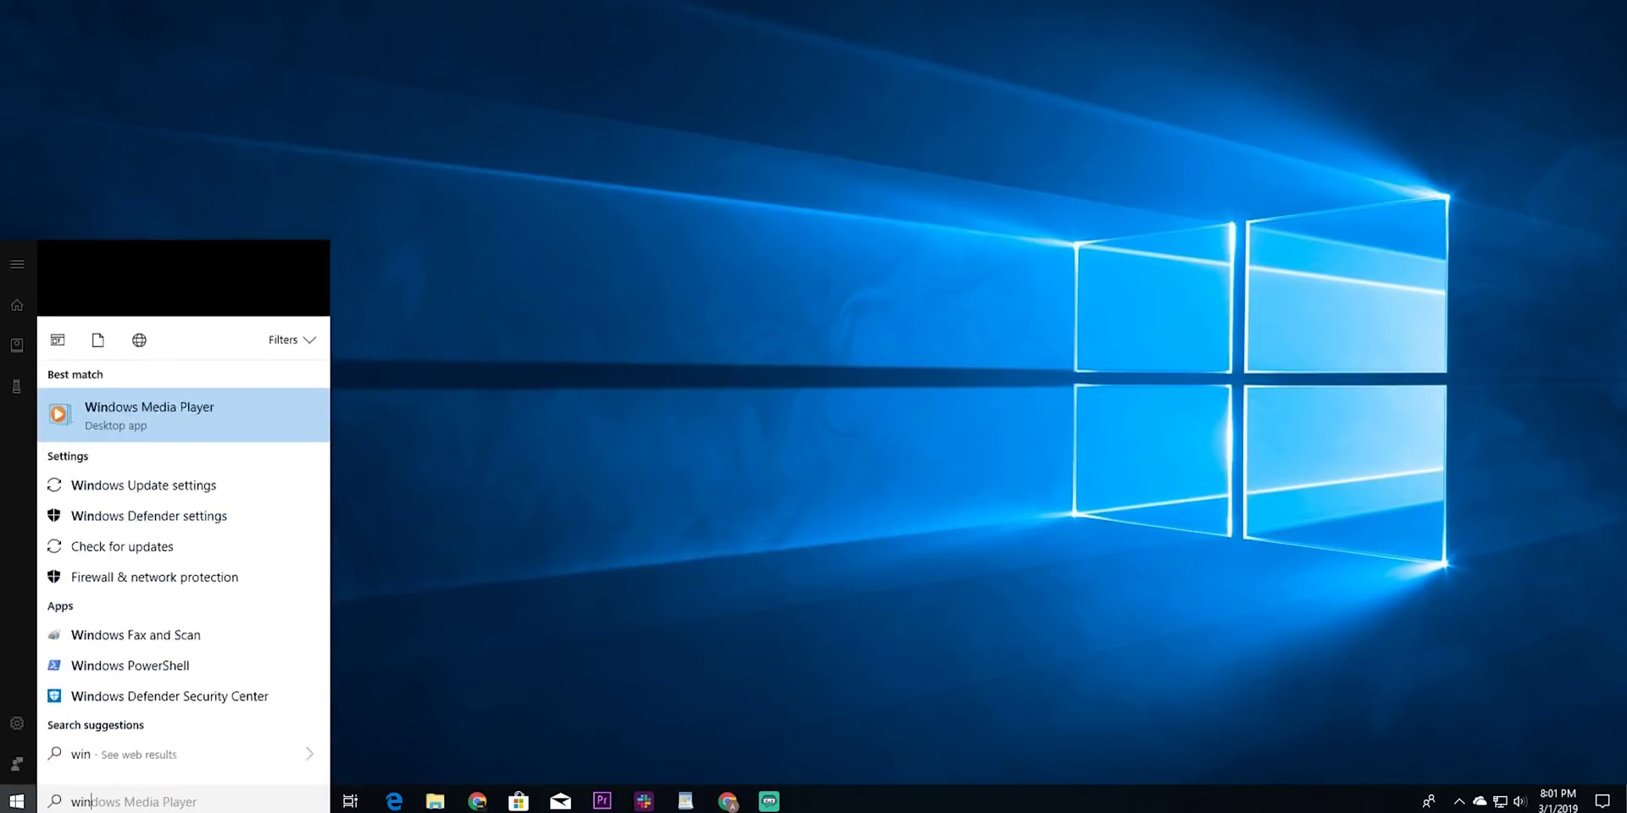
type("ws de")
key("Return")
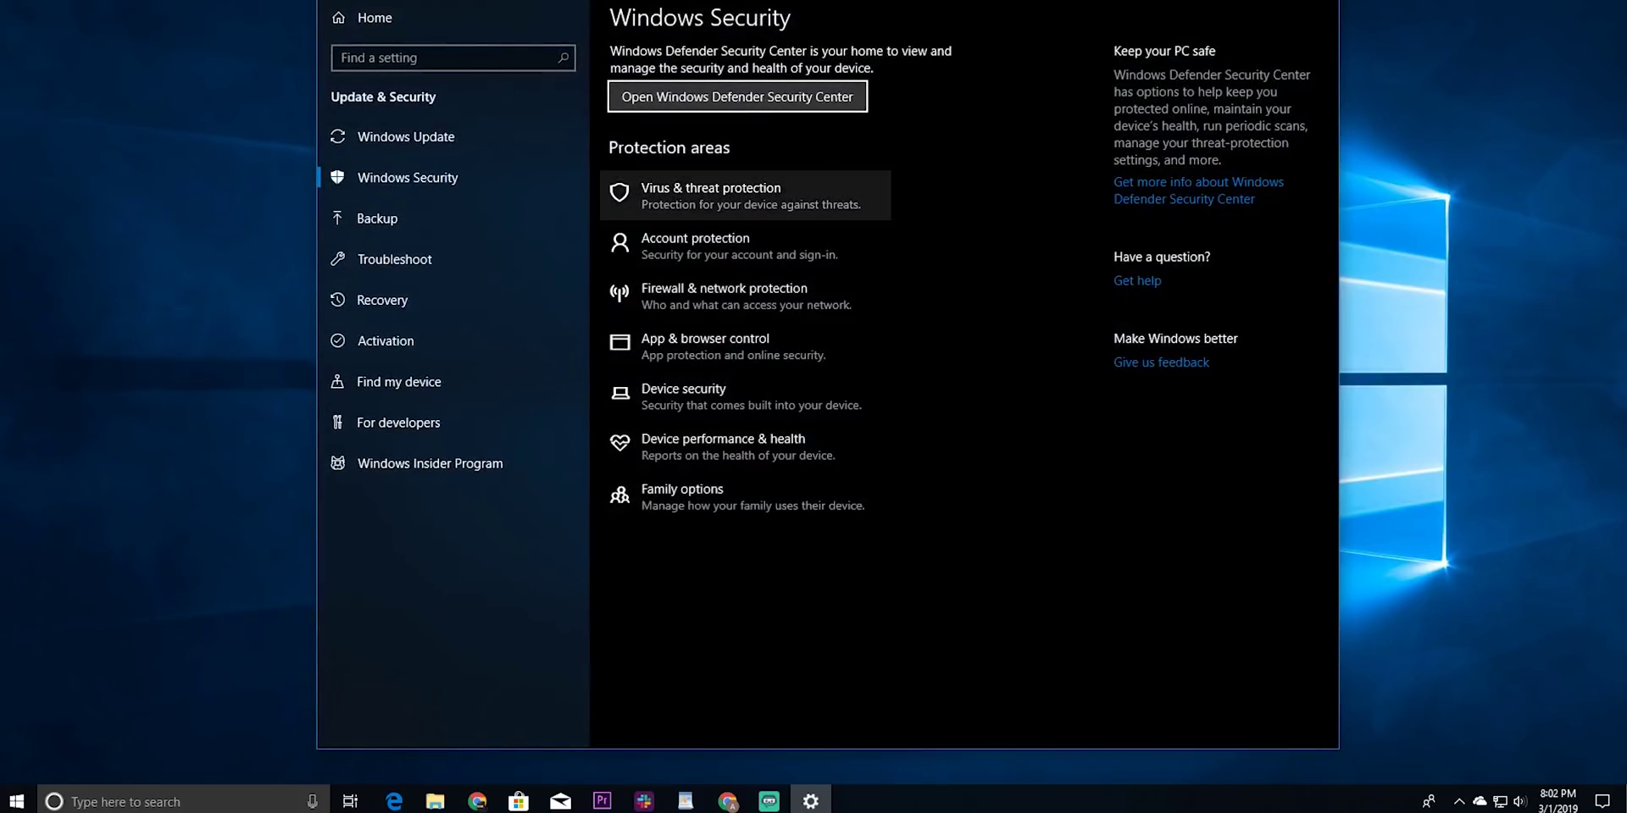
left_click(743, 195)
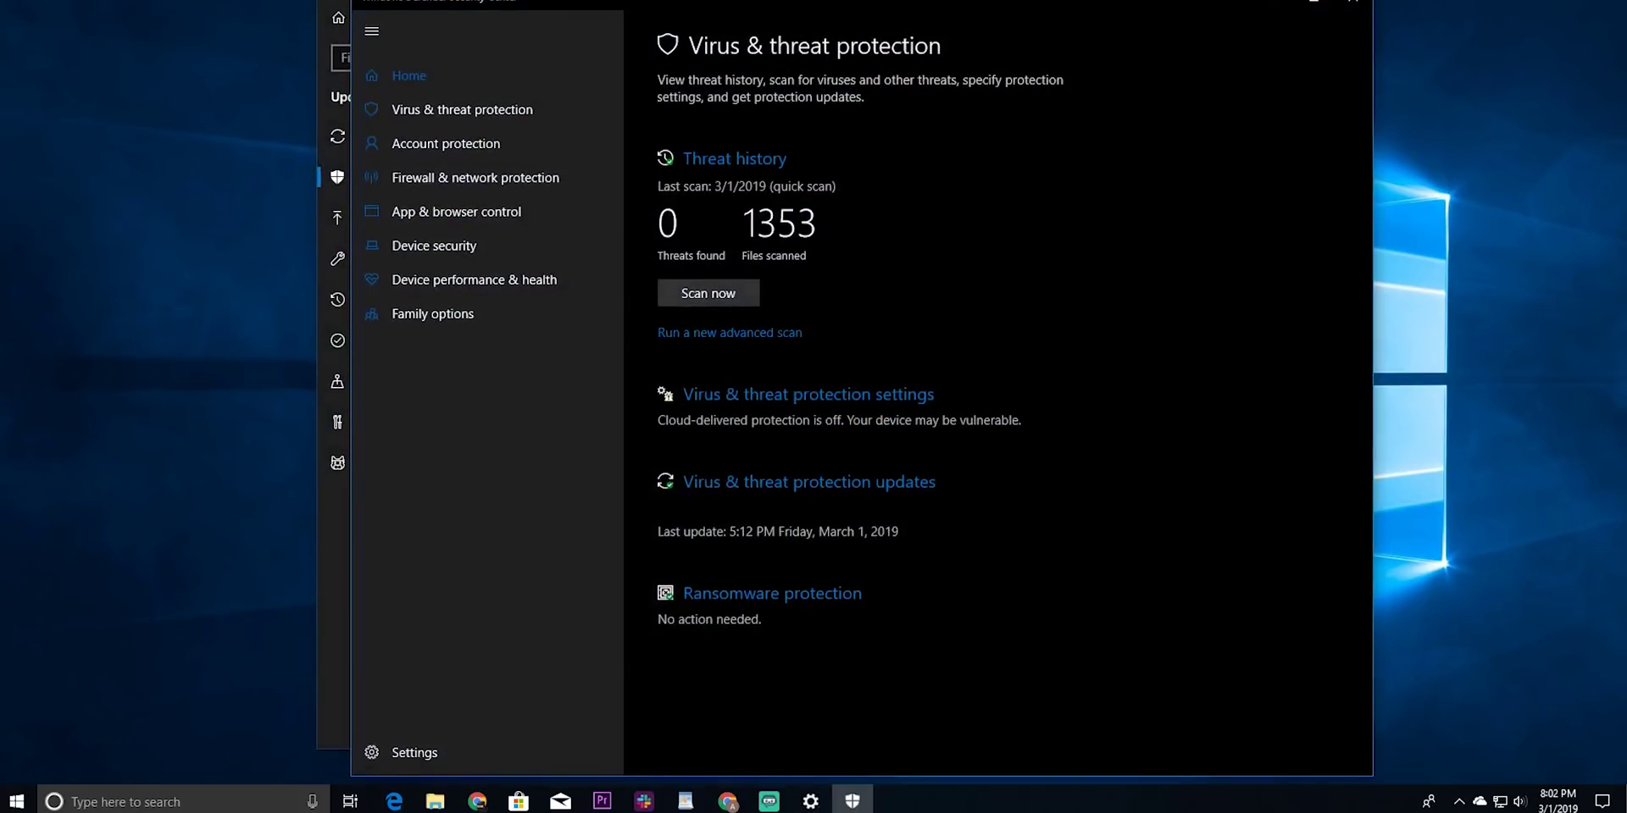
left_click(462, 109)
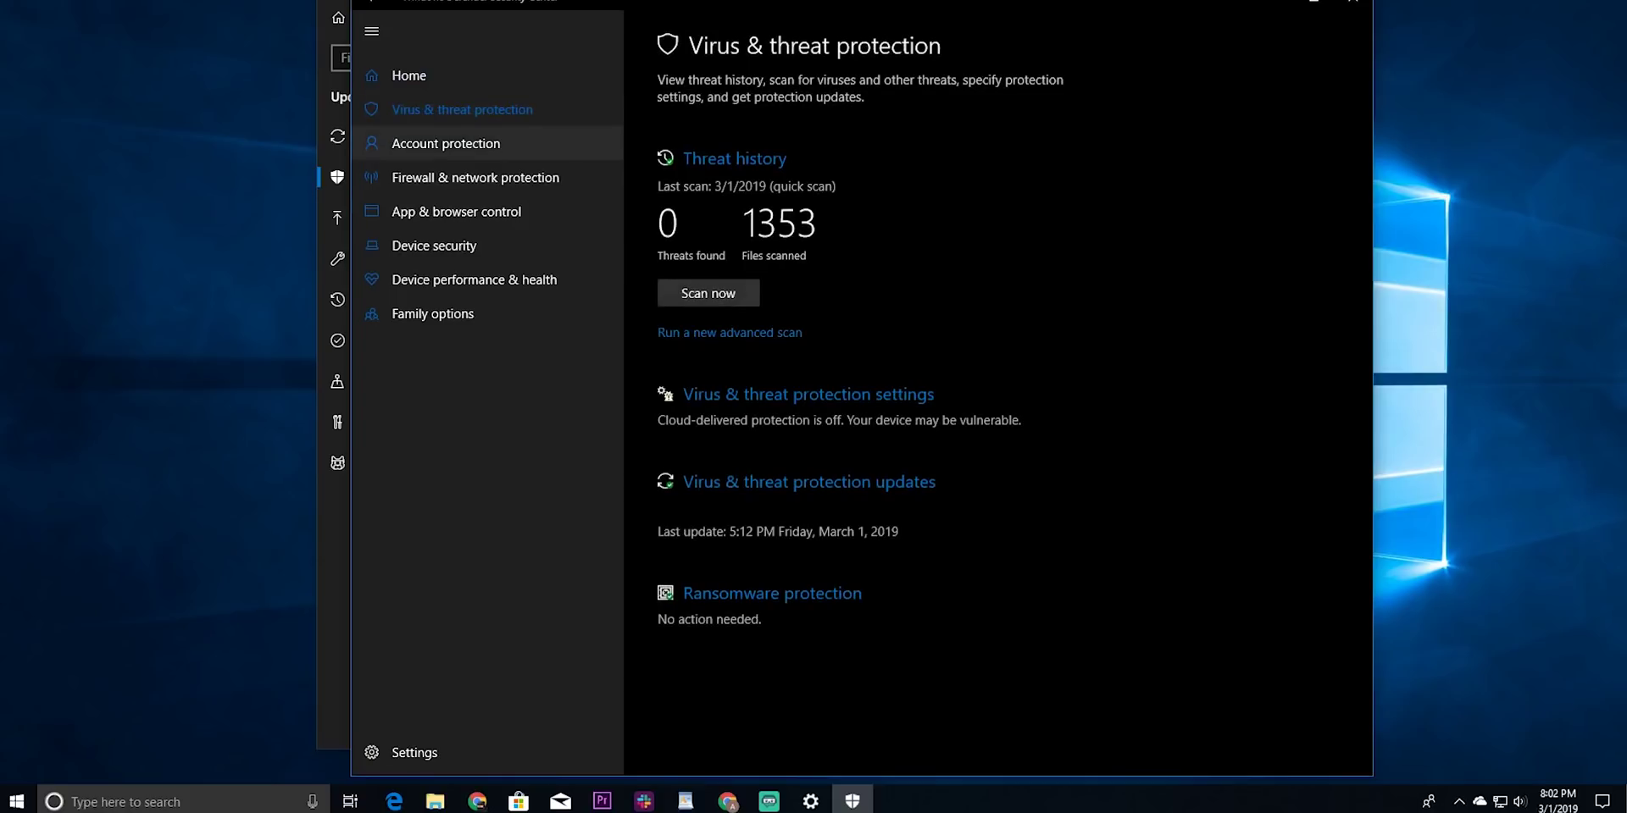